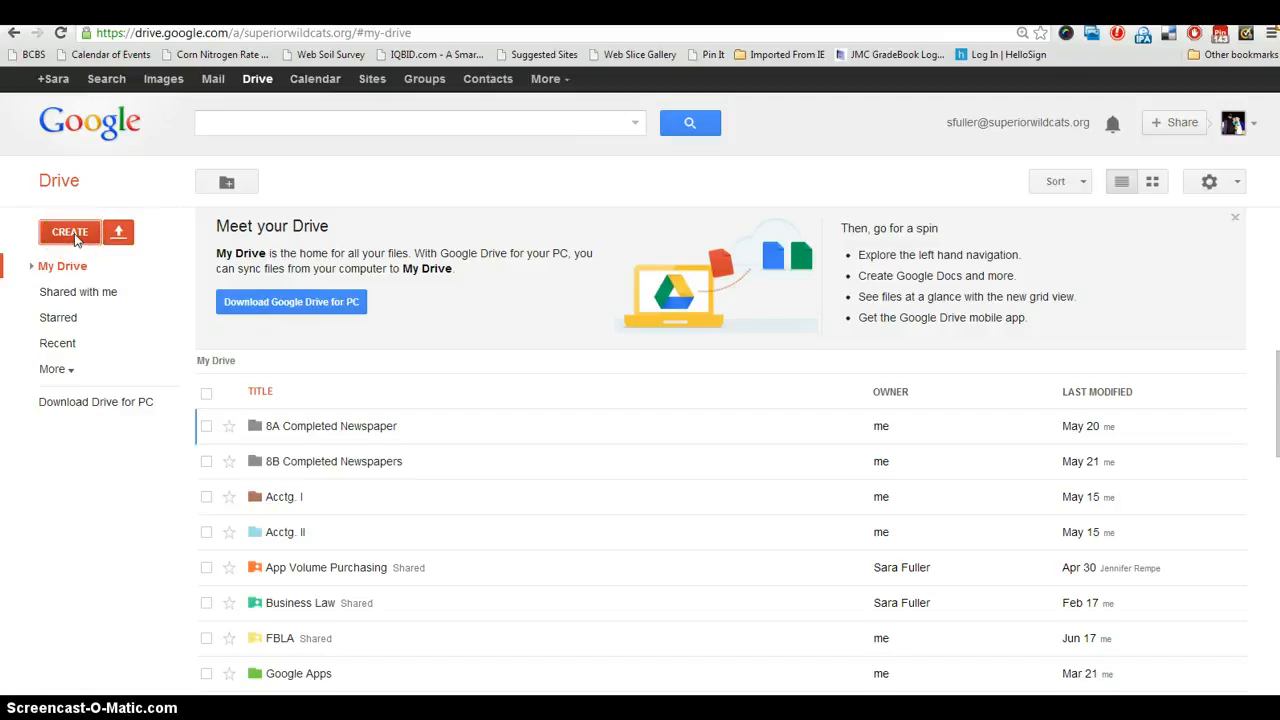
# Step: Create a new form titled "Test Form" with the Argyle theme
pyautogui.click(72, 233)
pyautogui.click(97, 432)
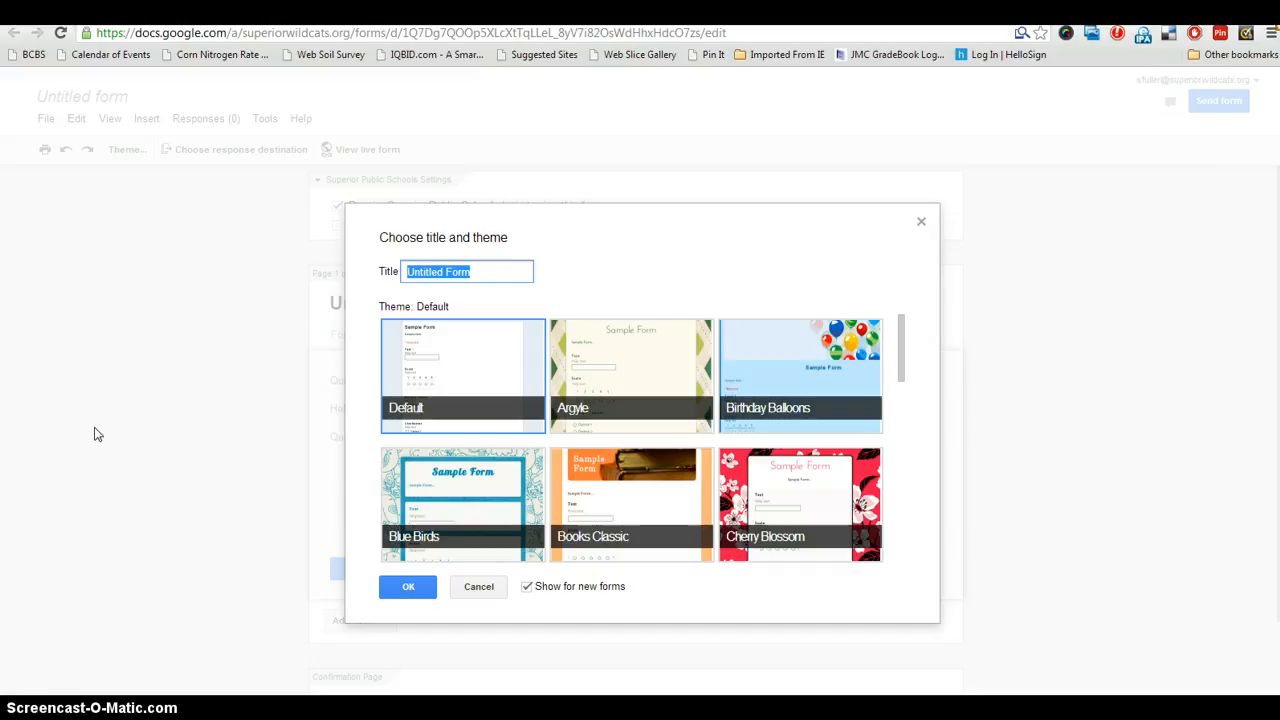
pyautogui.write('Test Form')
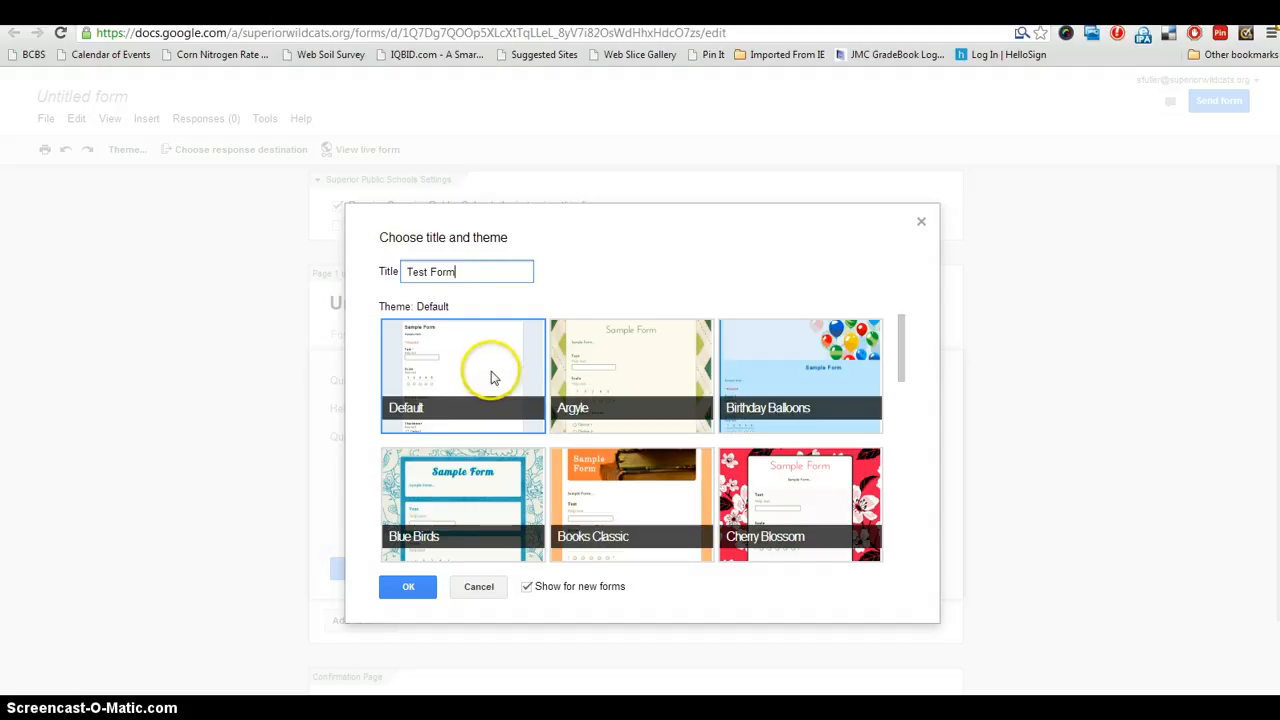
pyautogui.moveTo(906, 362); pyautogui.dragTo(903, 323)
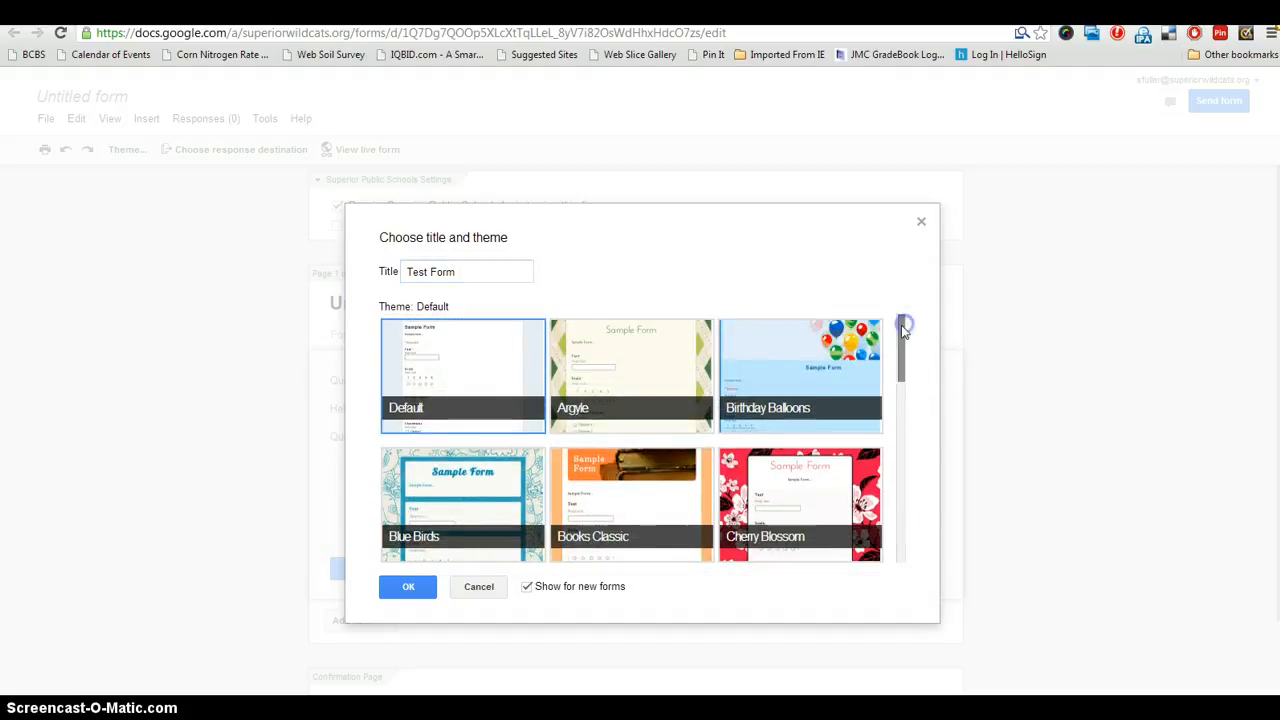
pyautogui.click(618, 373)
pyautogui.click(403, 592)
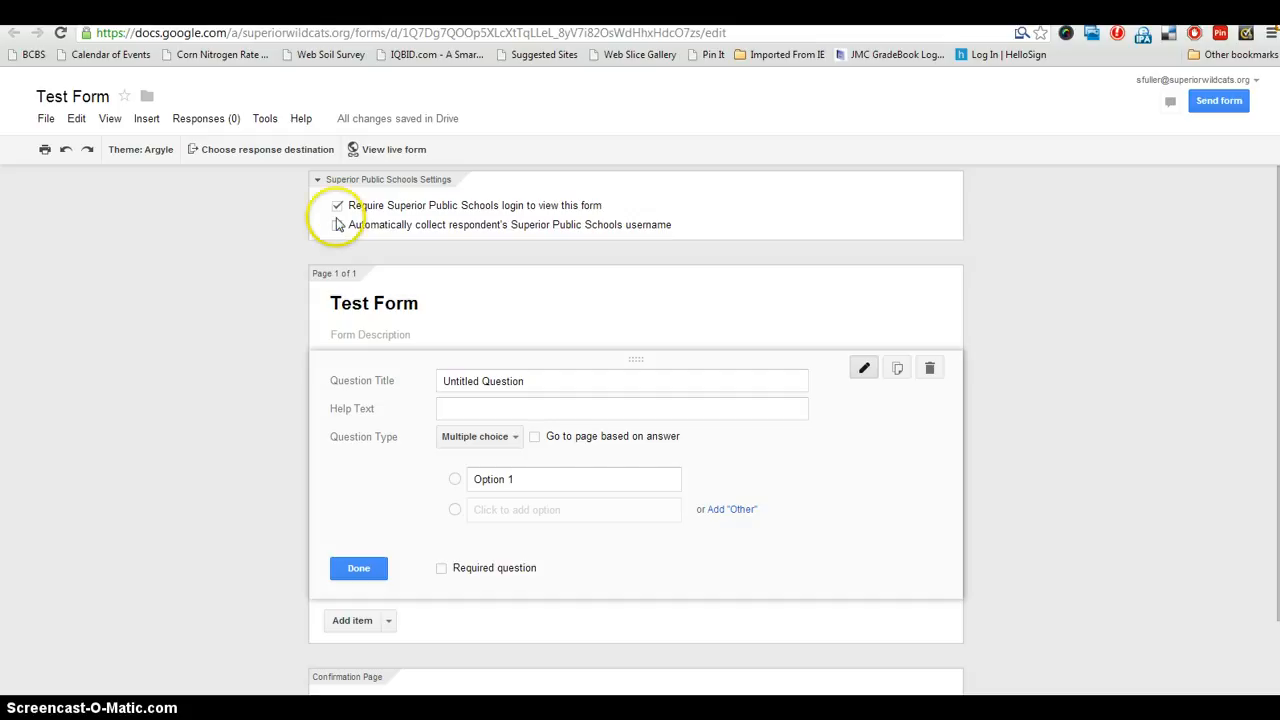
# Step: Make the form viewable without a Superior Public Schools login and leave automatic collection of respondents' usernames off
pyautogui.click(336, 208)
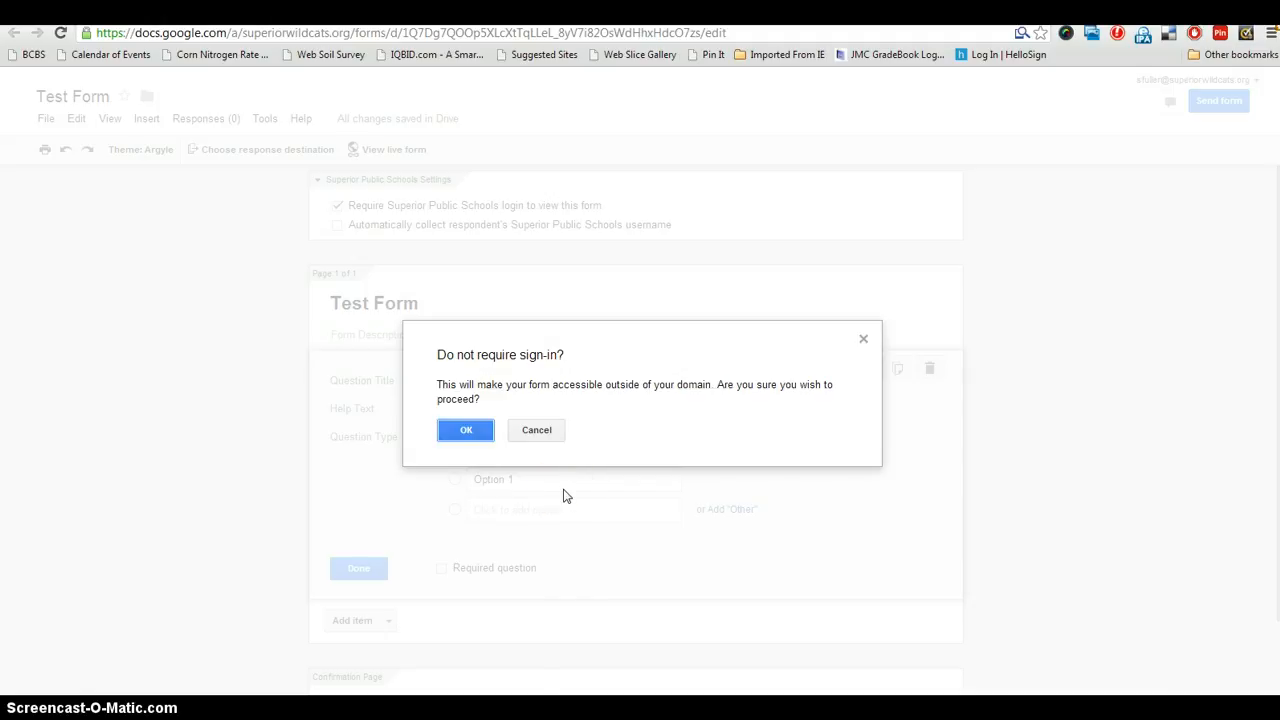
pyautogui.click(463, 431)
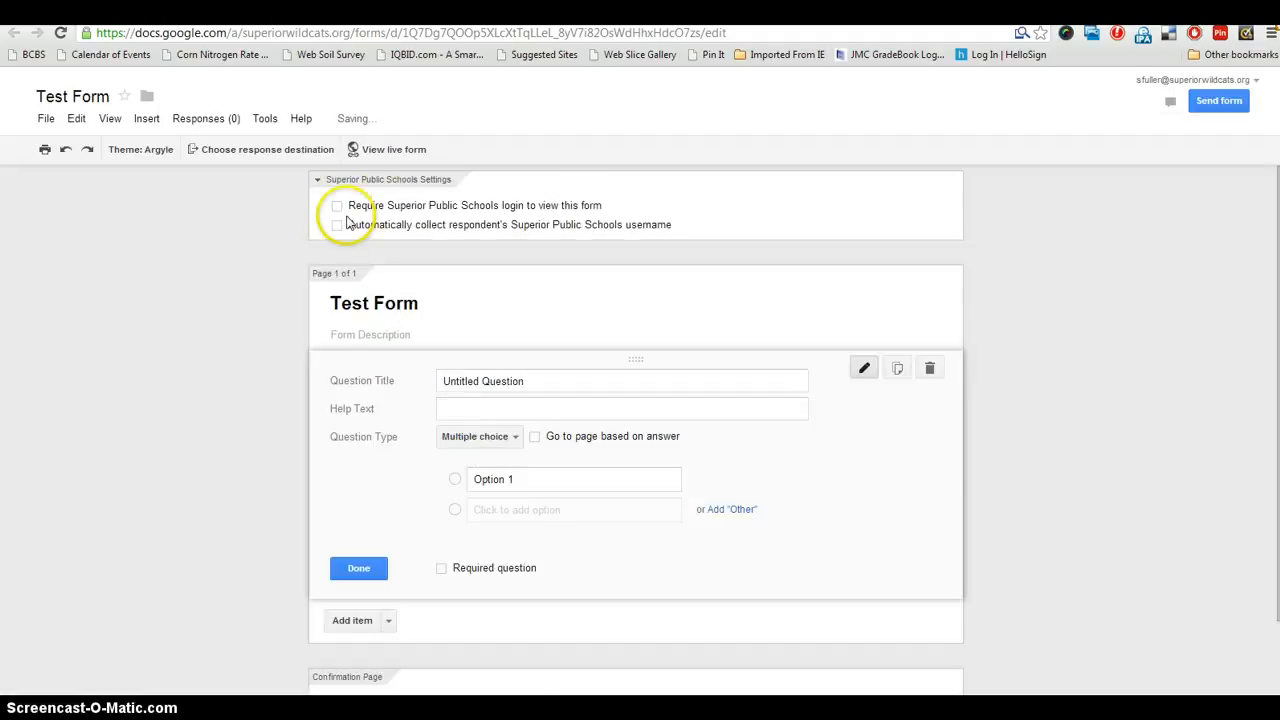
pyautogui.click(337, 227)
pyautogui.click(339, 226)
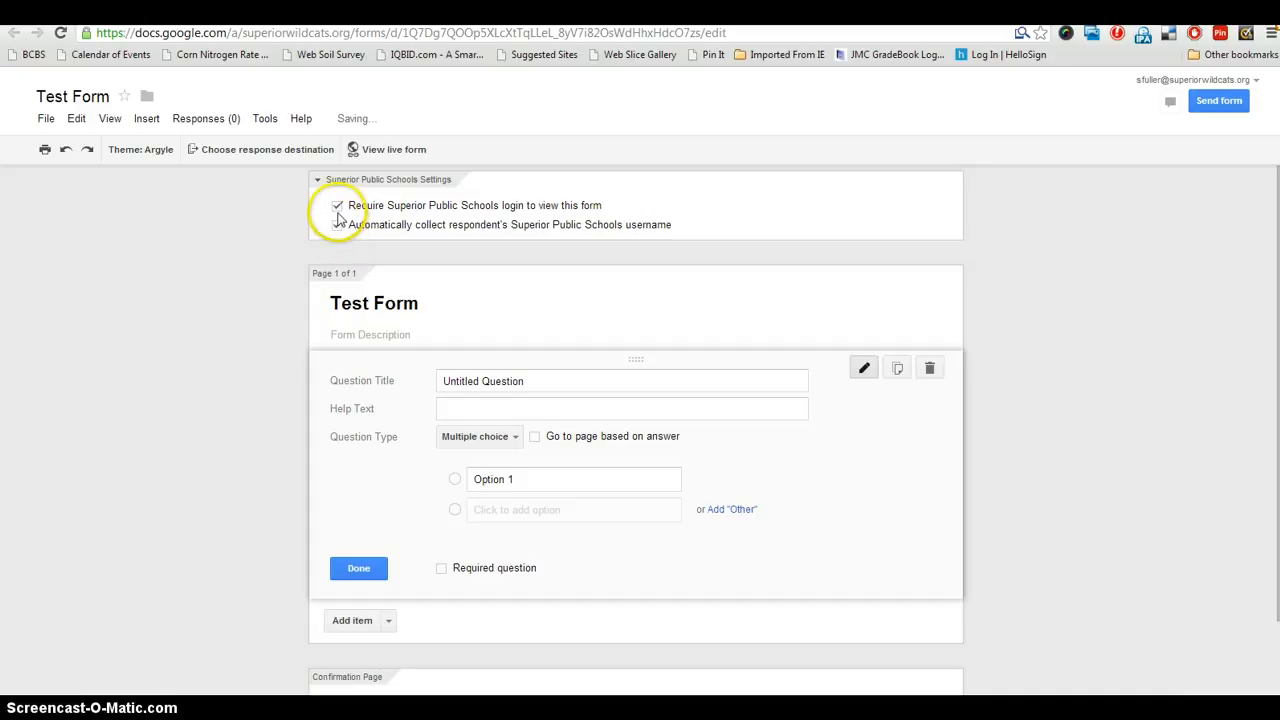
pyautogui.click(337, 205)
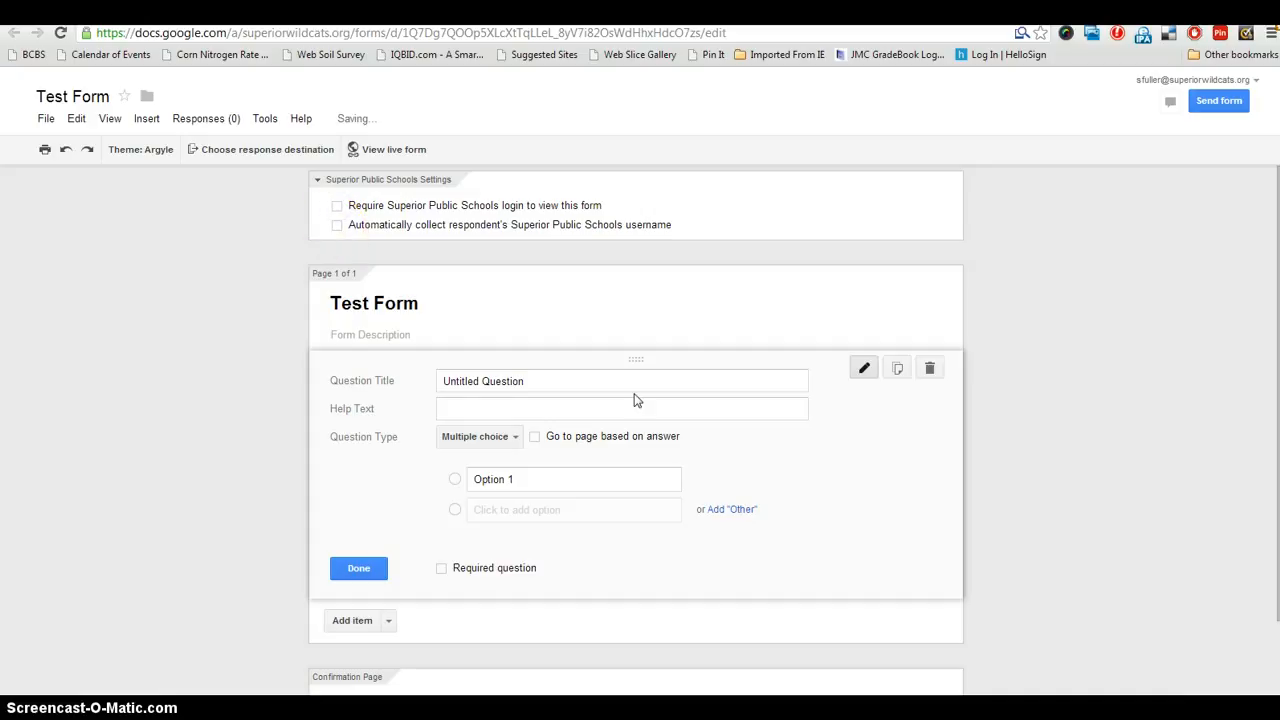
# Step: Title the first question "Name" and give it the help text "last, first"
pyautogui.click(480, 383)
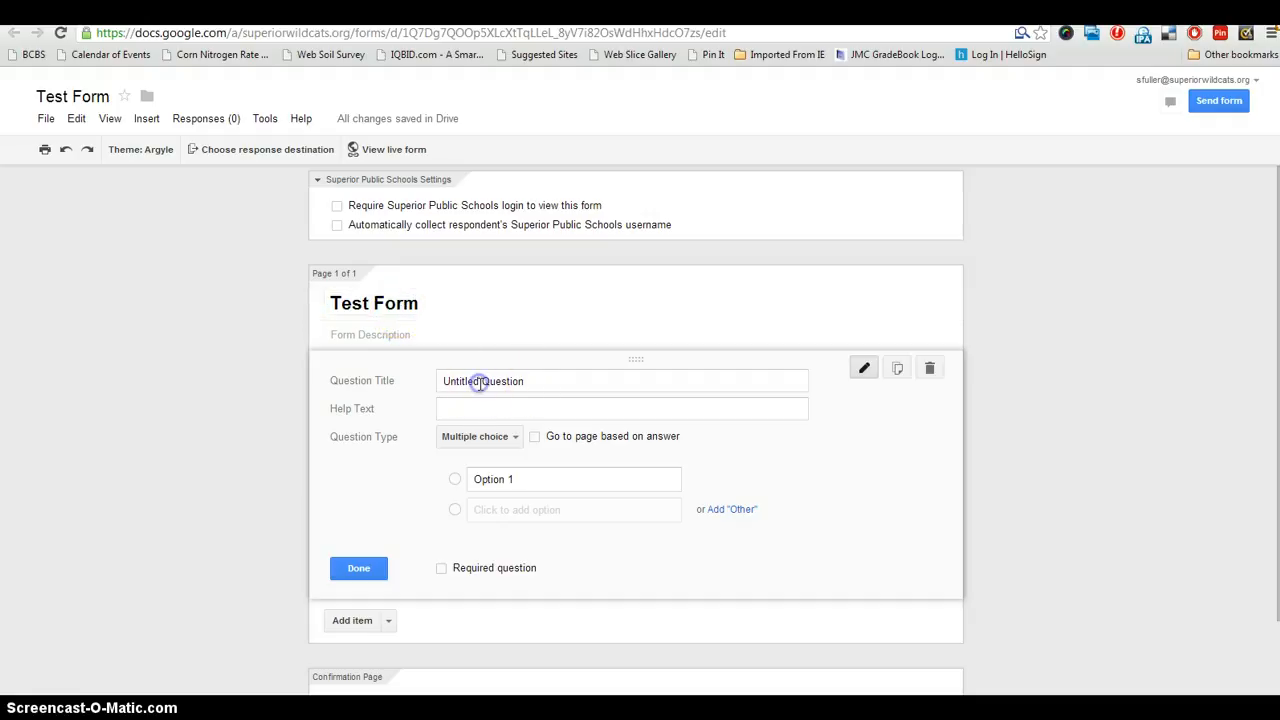
pyautogui.tripleClick(480, 383)
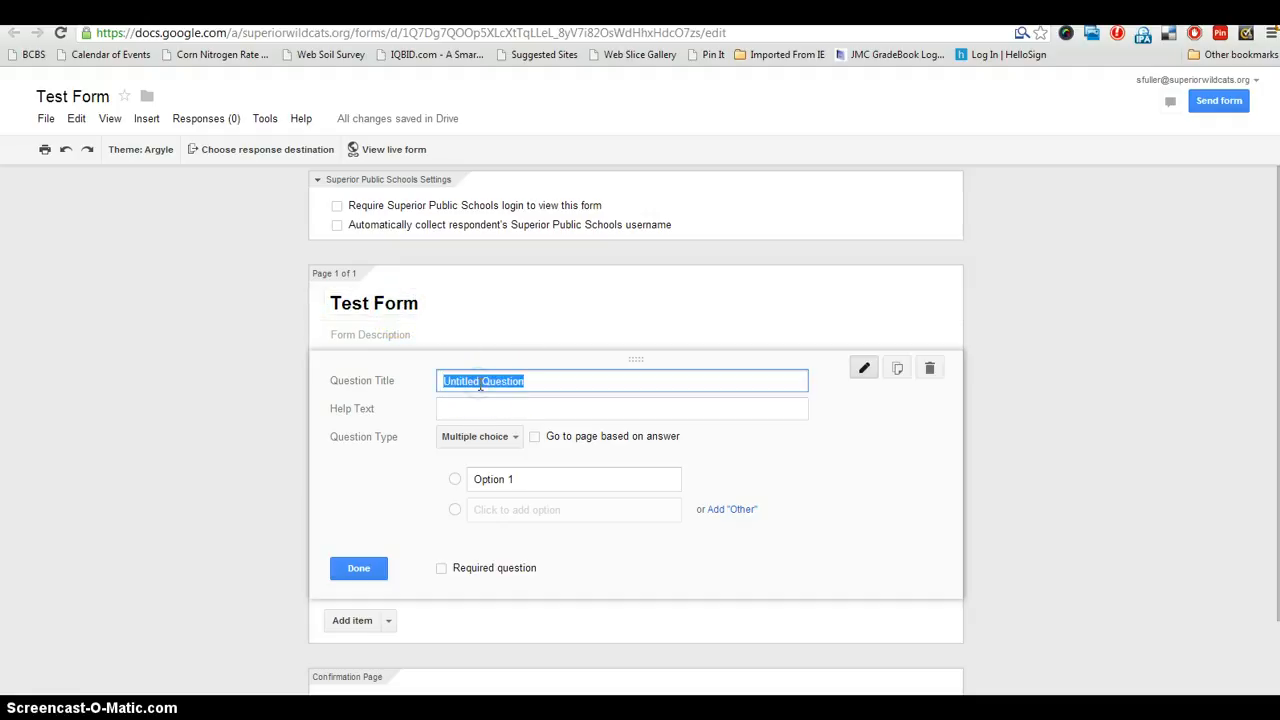
pyautogui.write('Name')
pyautogui.press('Tab')
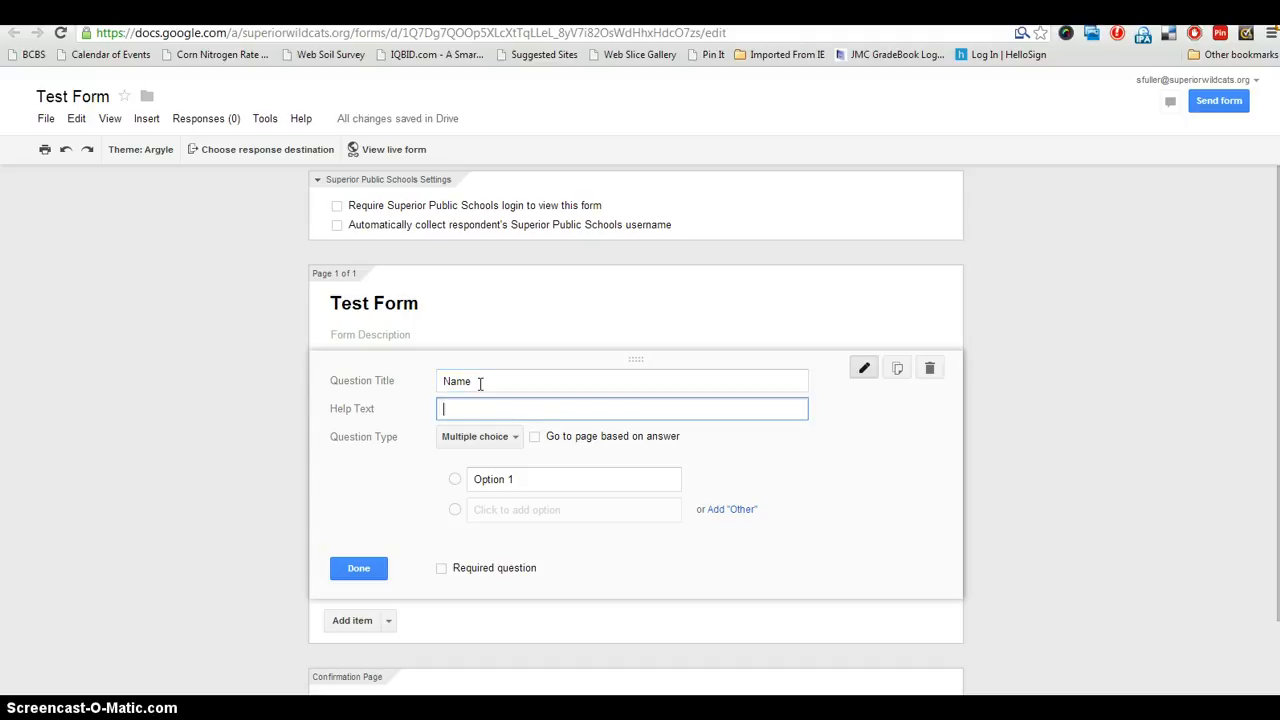
pyautogui.write('last, first')
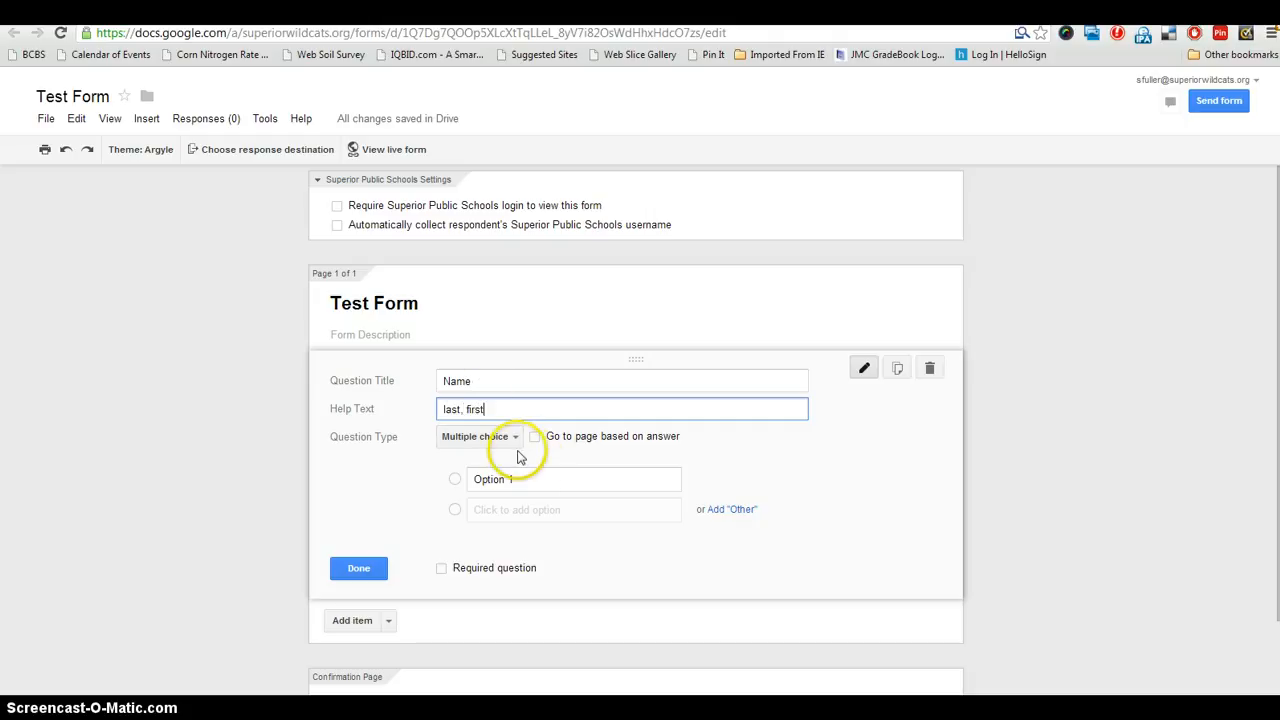
# Step: Change the Name question to the Text type, make it required and finish editing it
pyautogui.click(514, 440)
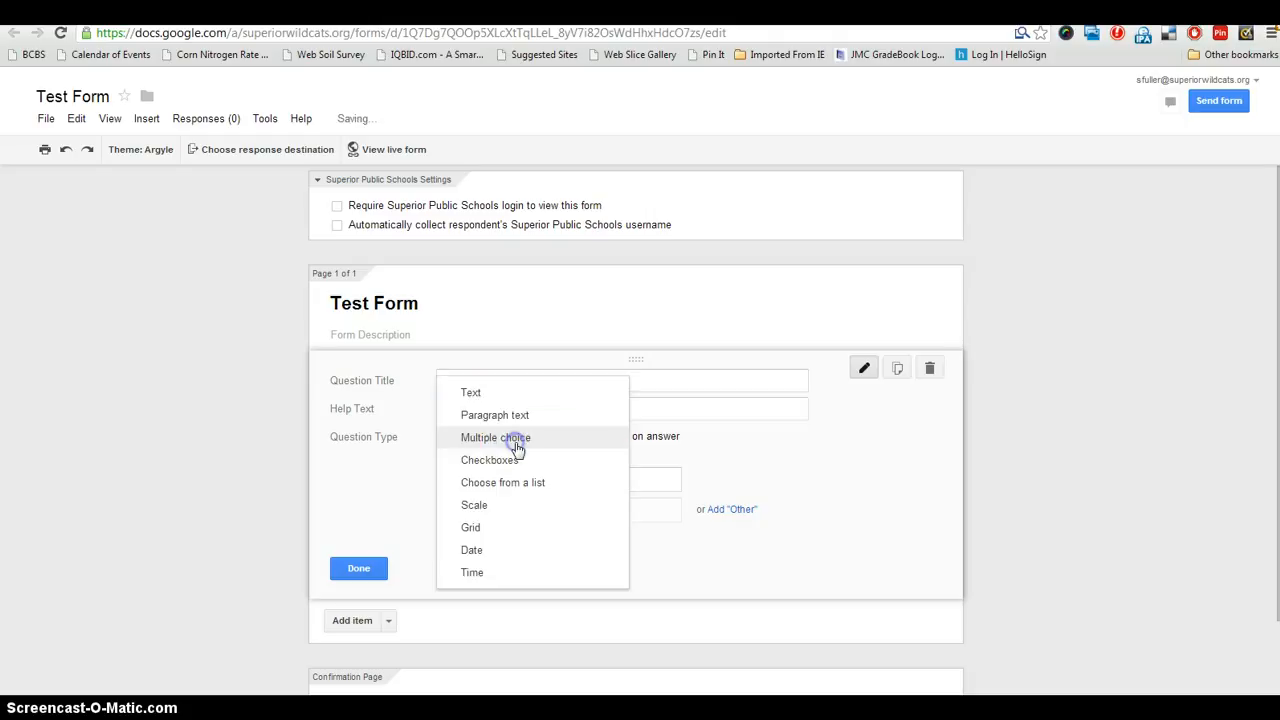
pyautogui.click(480, 393)
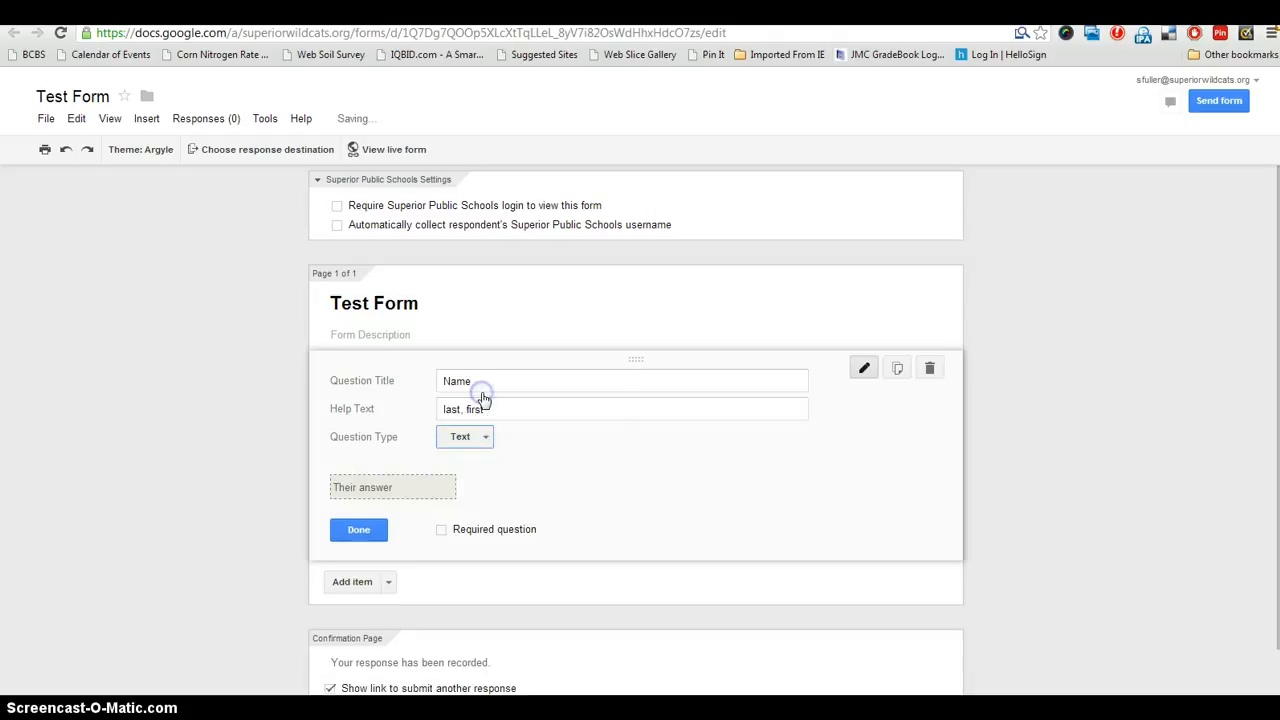
pyautogui.click(442, 530)
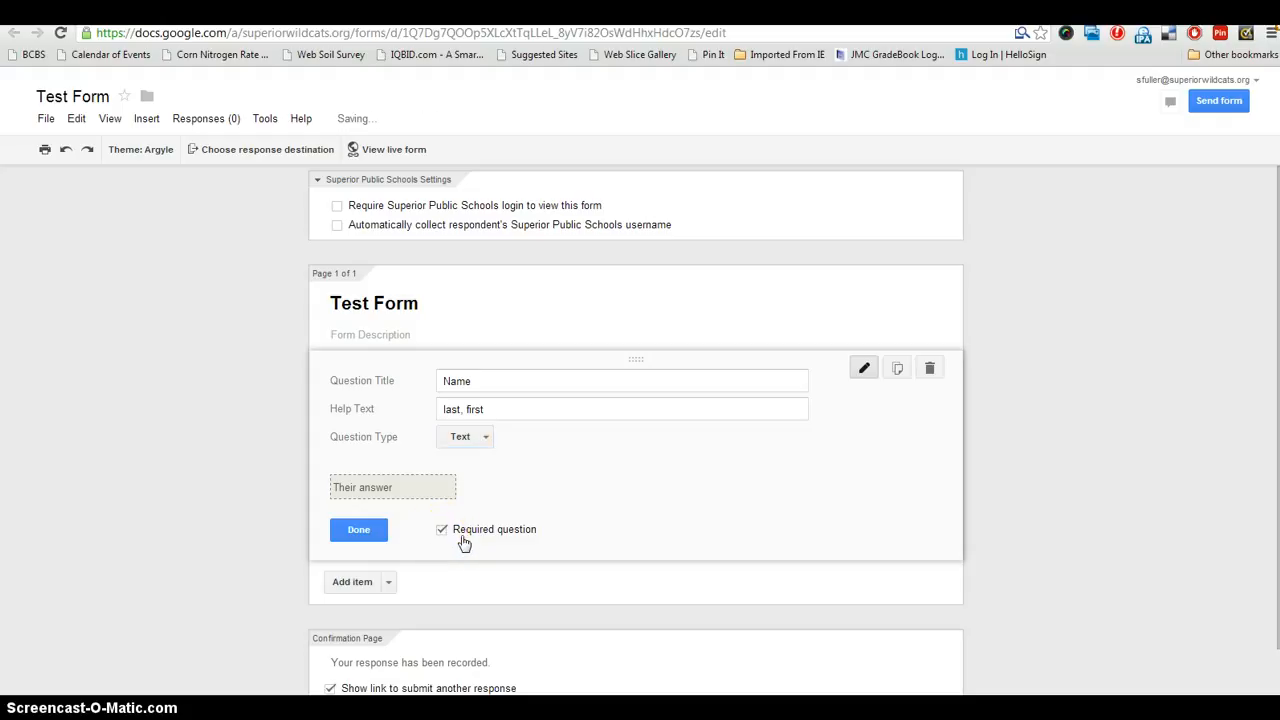
pyautogui.click(372, 532)
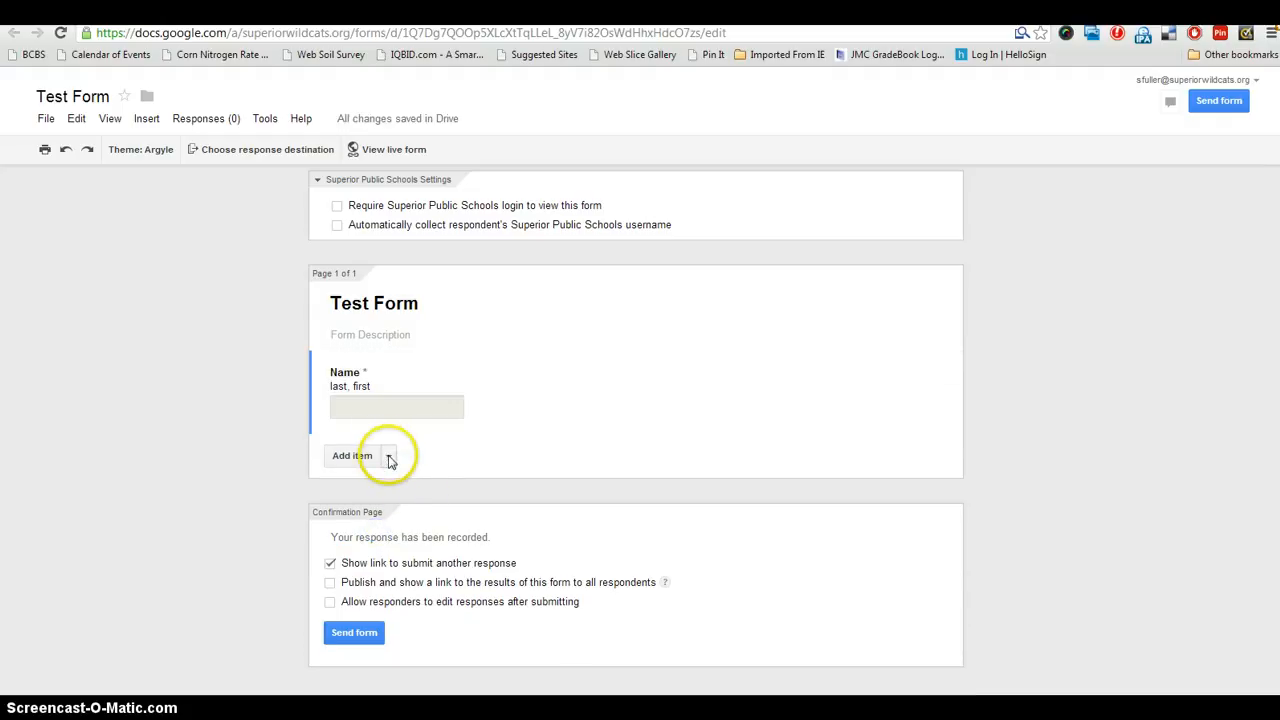
# Step: Add a required paragraph text question titled "Why do you like technology?"
pyautogui.click(389, 458)
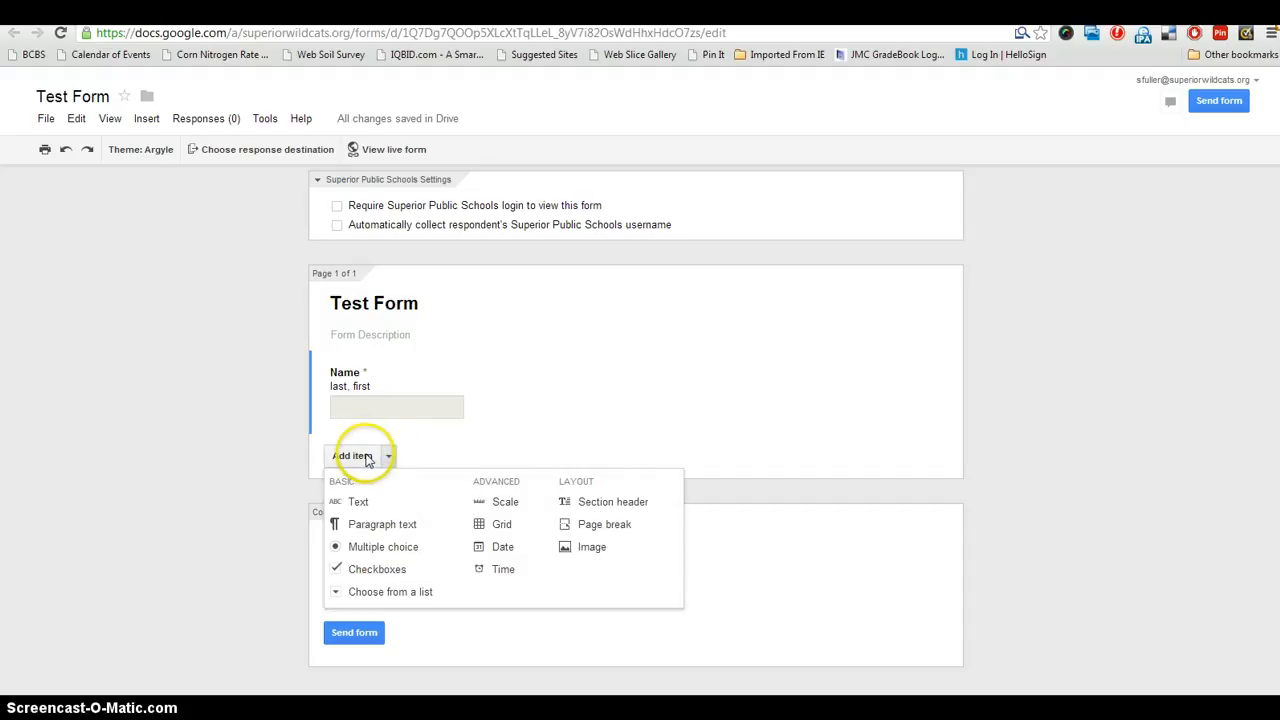
pyautogui.click(370, 530)
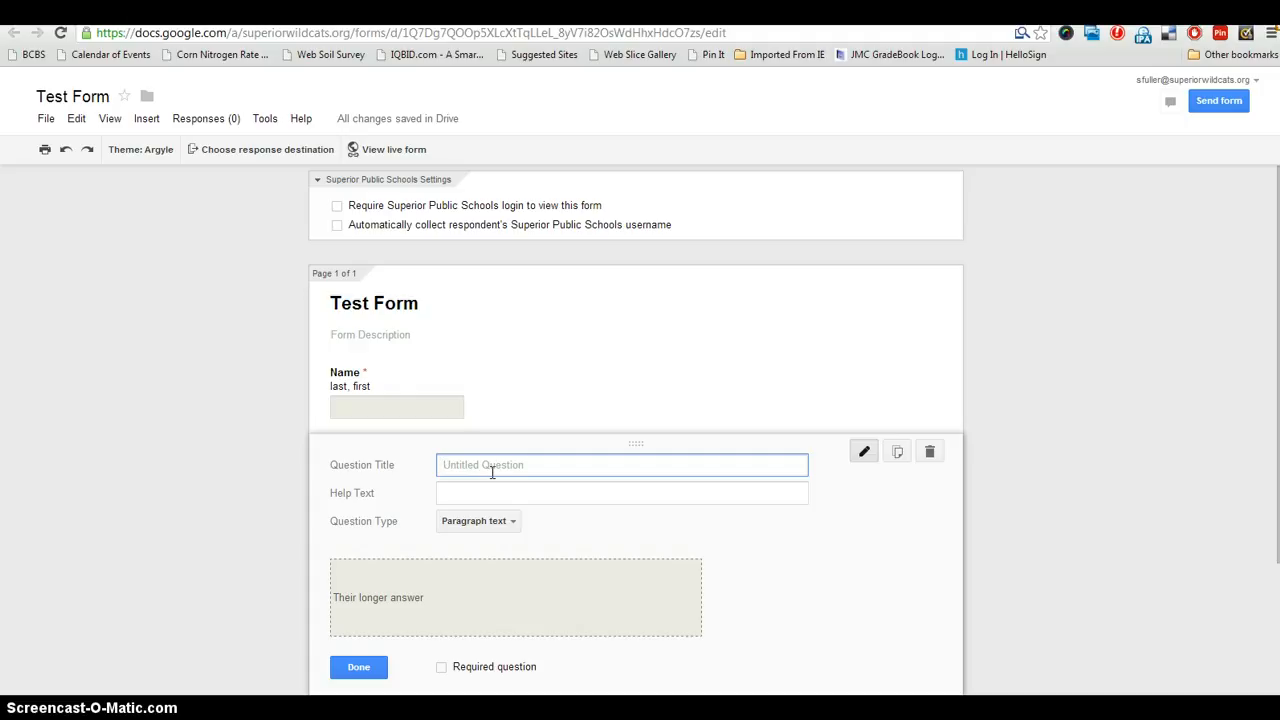
pyautogui.write('Why do you like technologY')
pyautogui.press('BackSpace')
pyautogui.write('y')
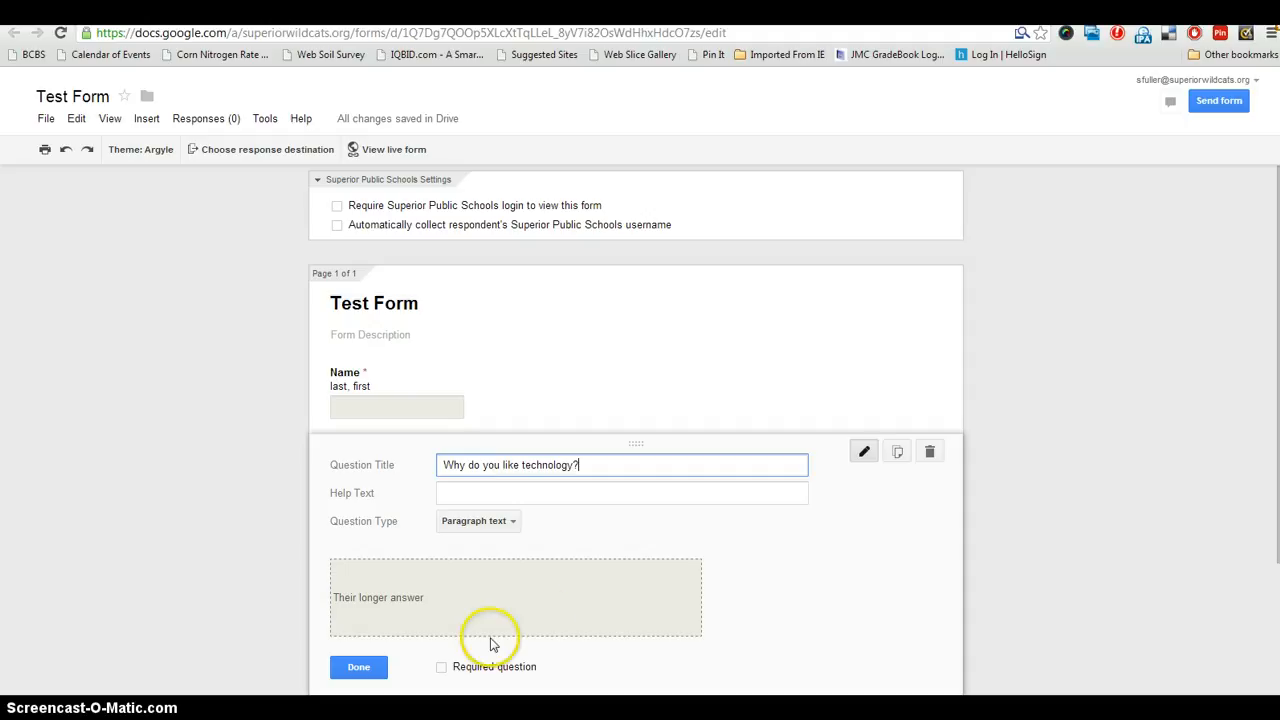
pyautogui.click(441, 666)
pyautogui.click(364, 666)
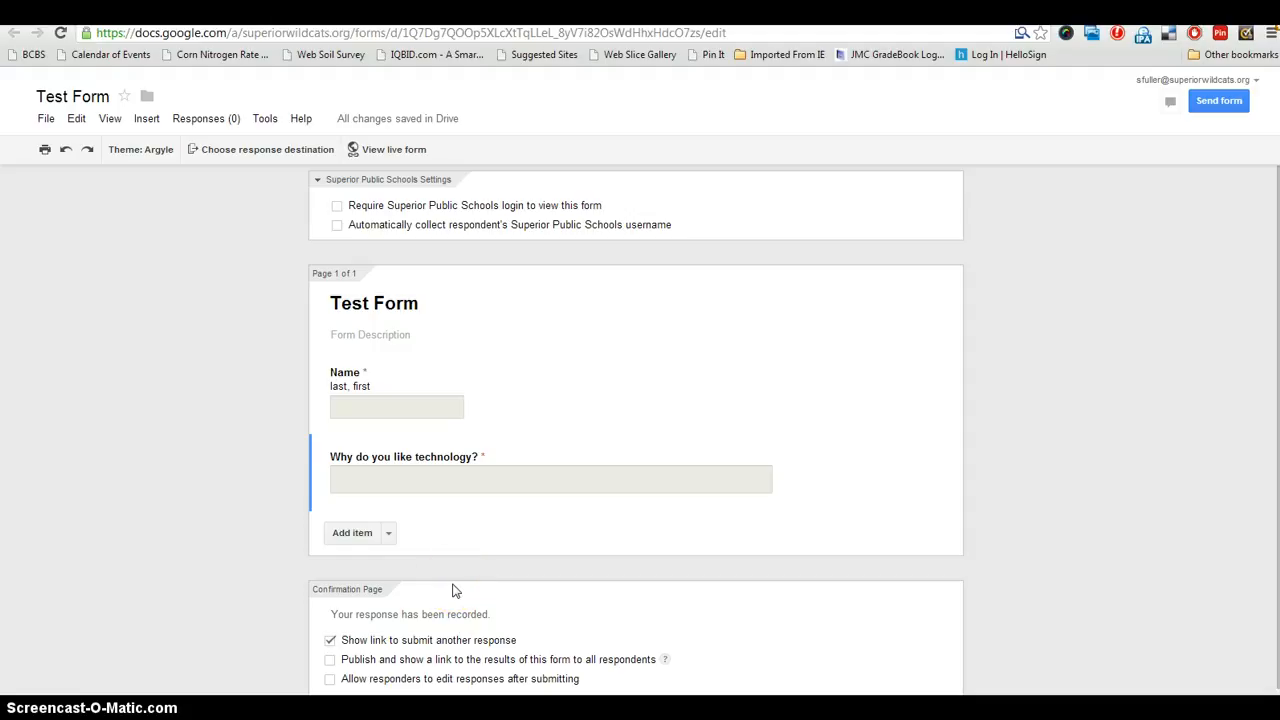
# Step: Add a multiple choice question titled "What is my favorite color?"
pyautogui.click(389, 535)
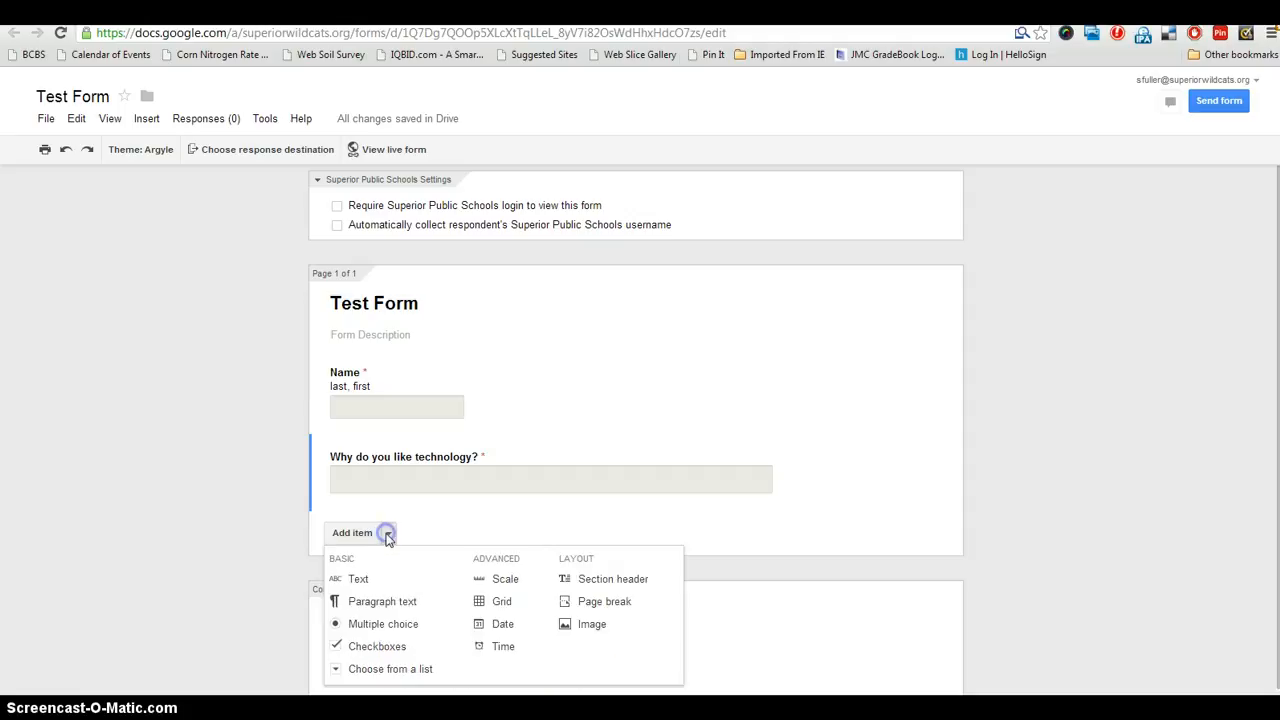
pyautogui.click(378, 624)
pyautogui.click(483, 541)
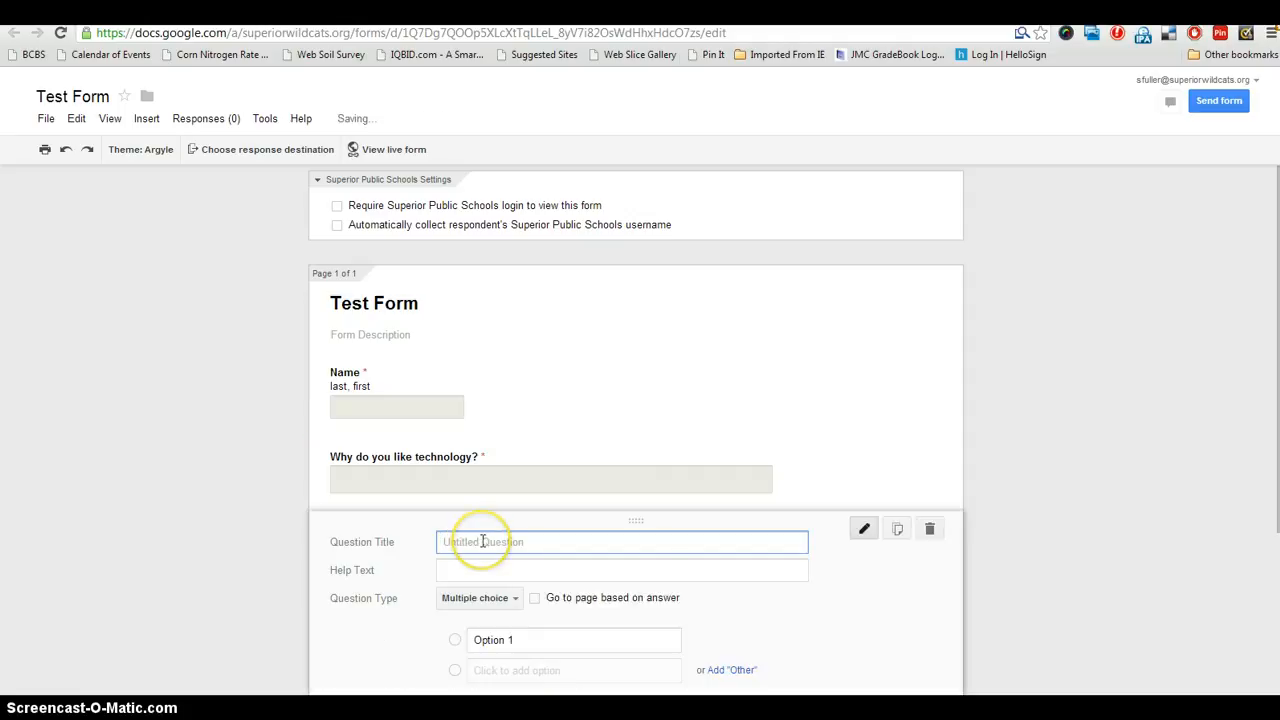
pyautogui.write('Wh')
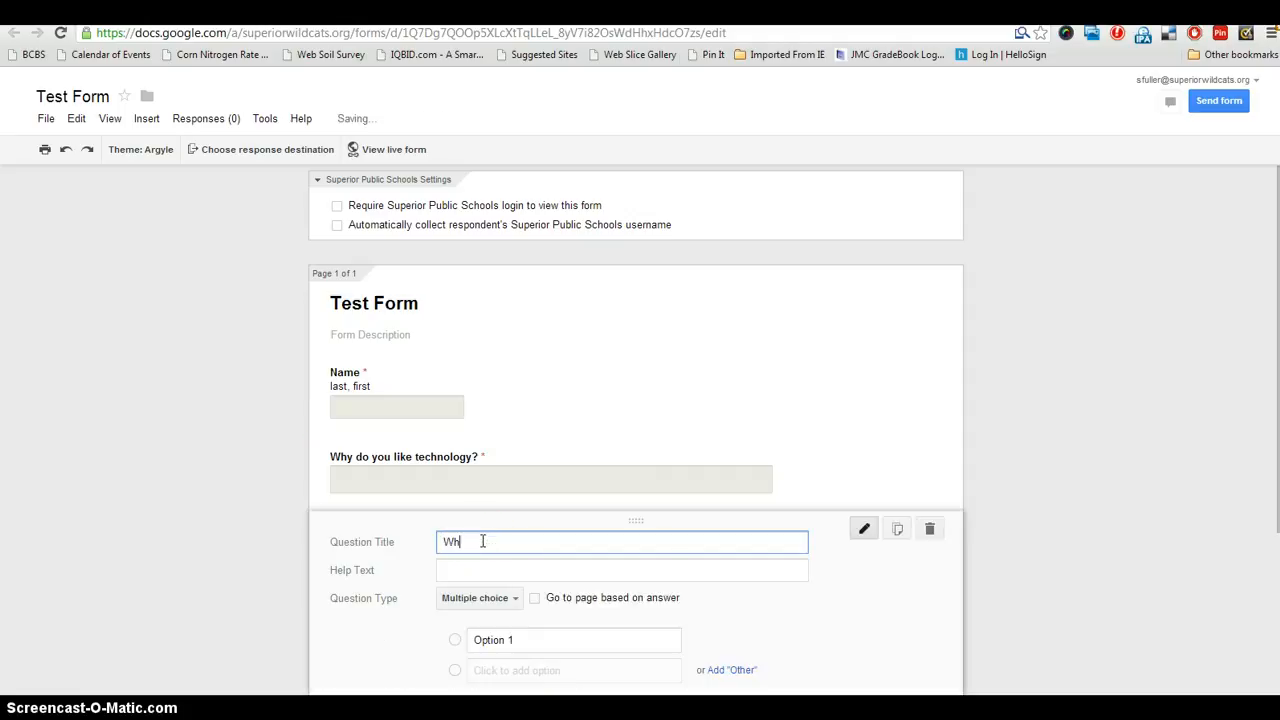
pyautogui.write('at is my favorite color?')
# Step: Give the favorite color question the options purple, pink, blue and red, and make it required
pyautogui.click(535, 640)
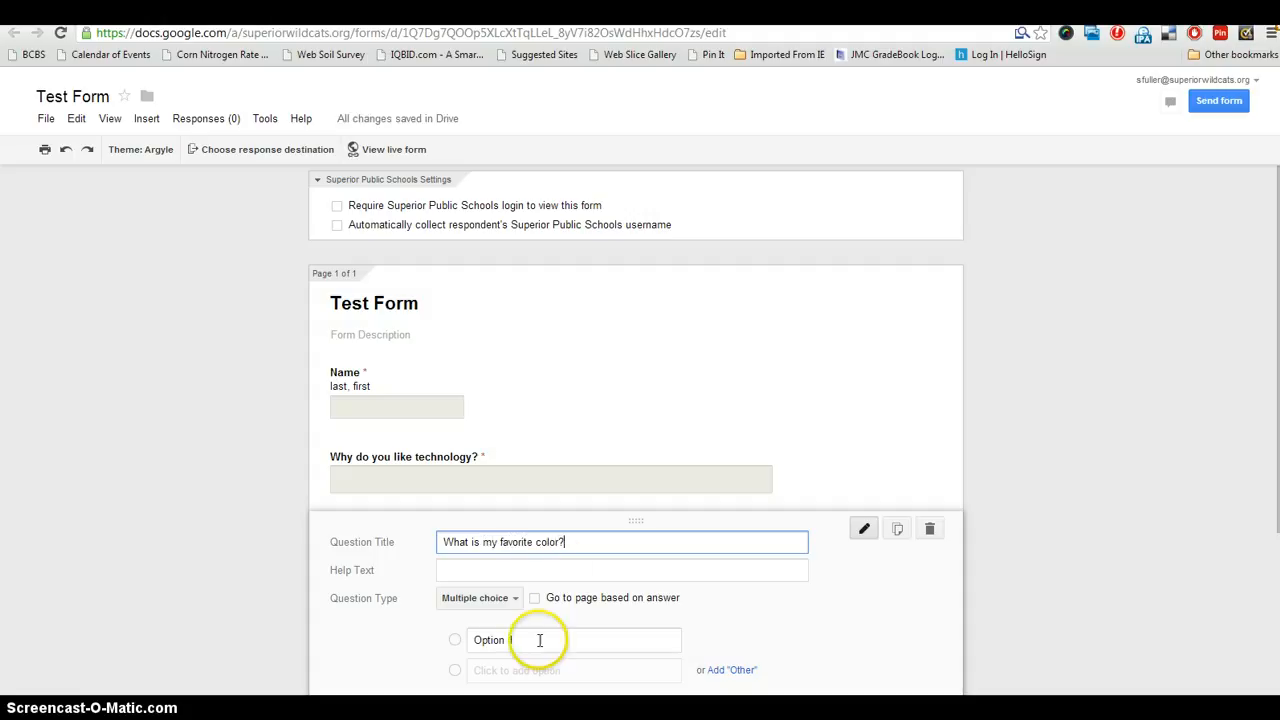
pyautogui.write('purple')
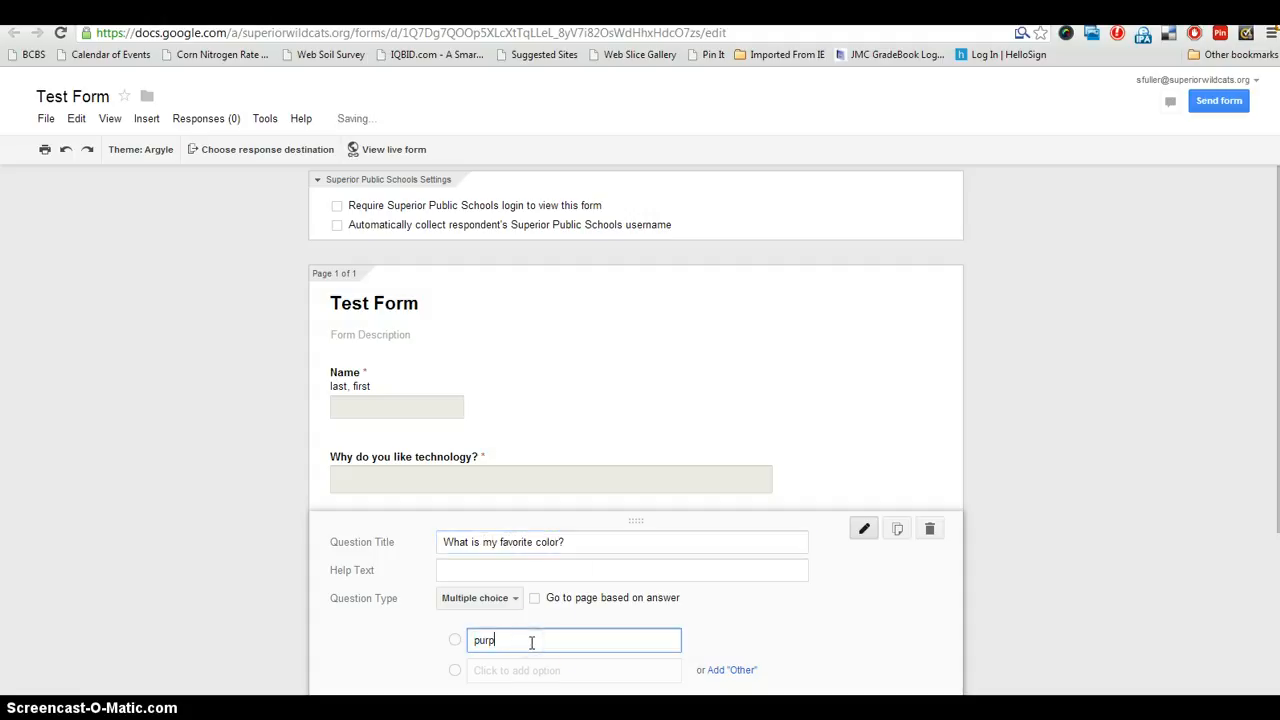
pyautogui.press('Return')
pyautogui.write('pink')
pyautogui.press('Return')
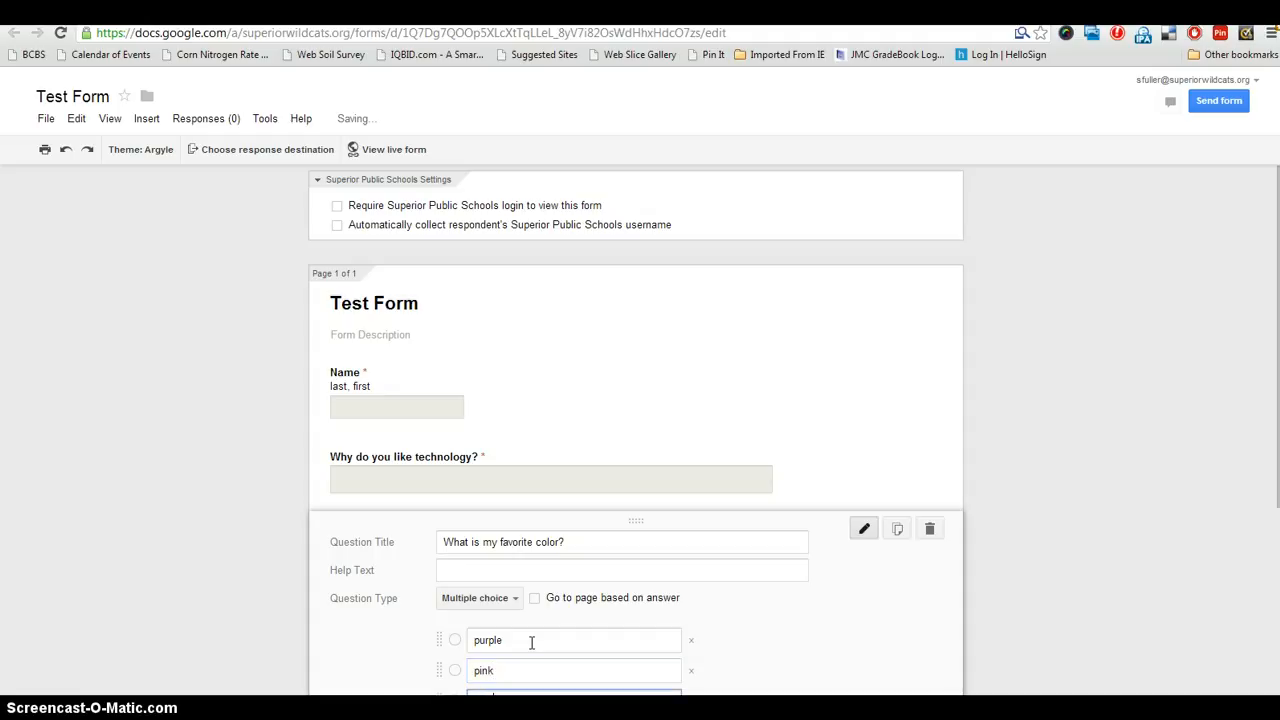
pyautogui.write('blue')
pyautogui.press('Return')
pyautogui.write('red')
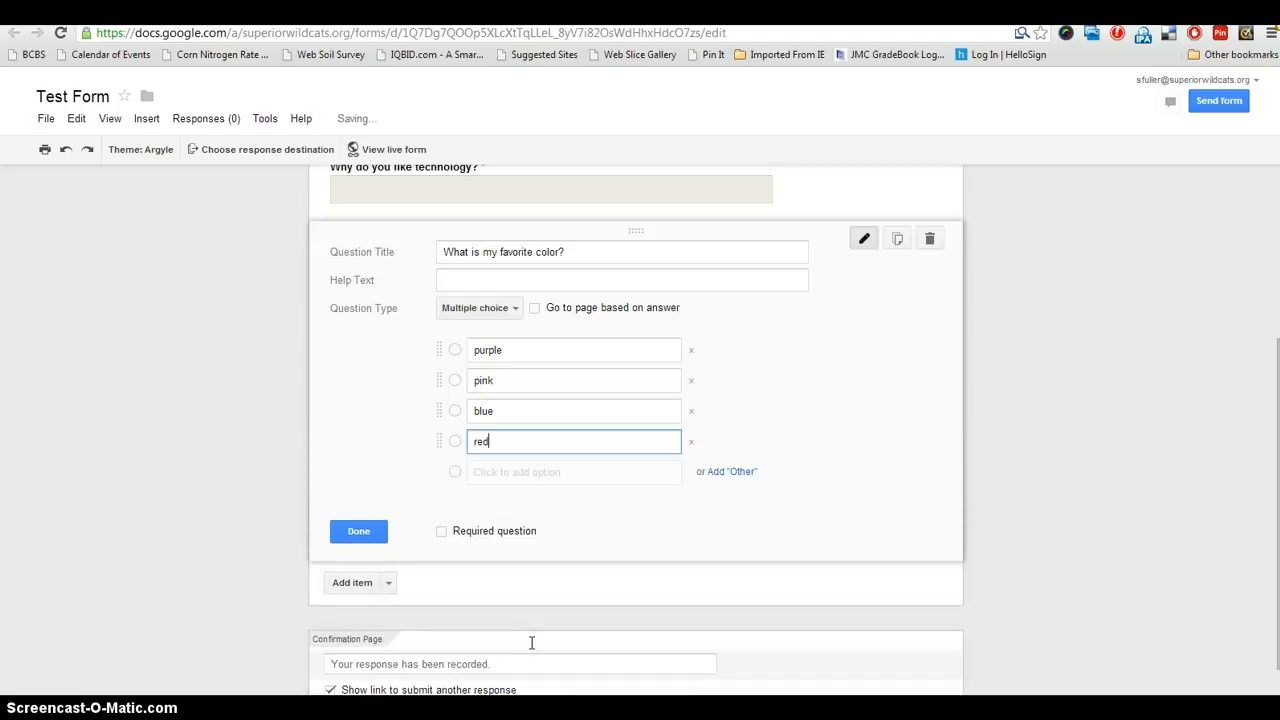
pyautogui.click(443, 531)
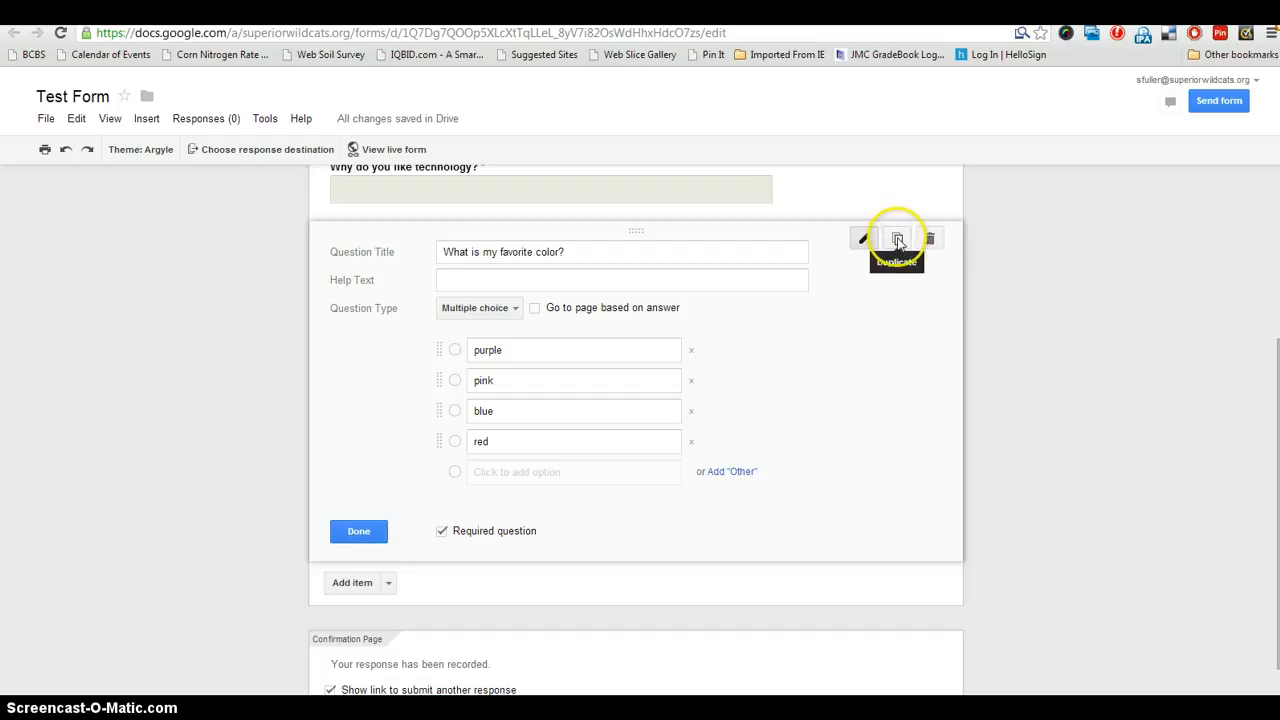
# Step: Duplicate the favorite color question and retitle the copy "What is my favorite holiday?"
pyautogui.click(897, 241)
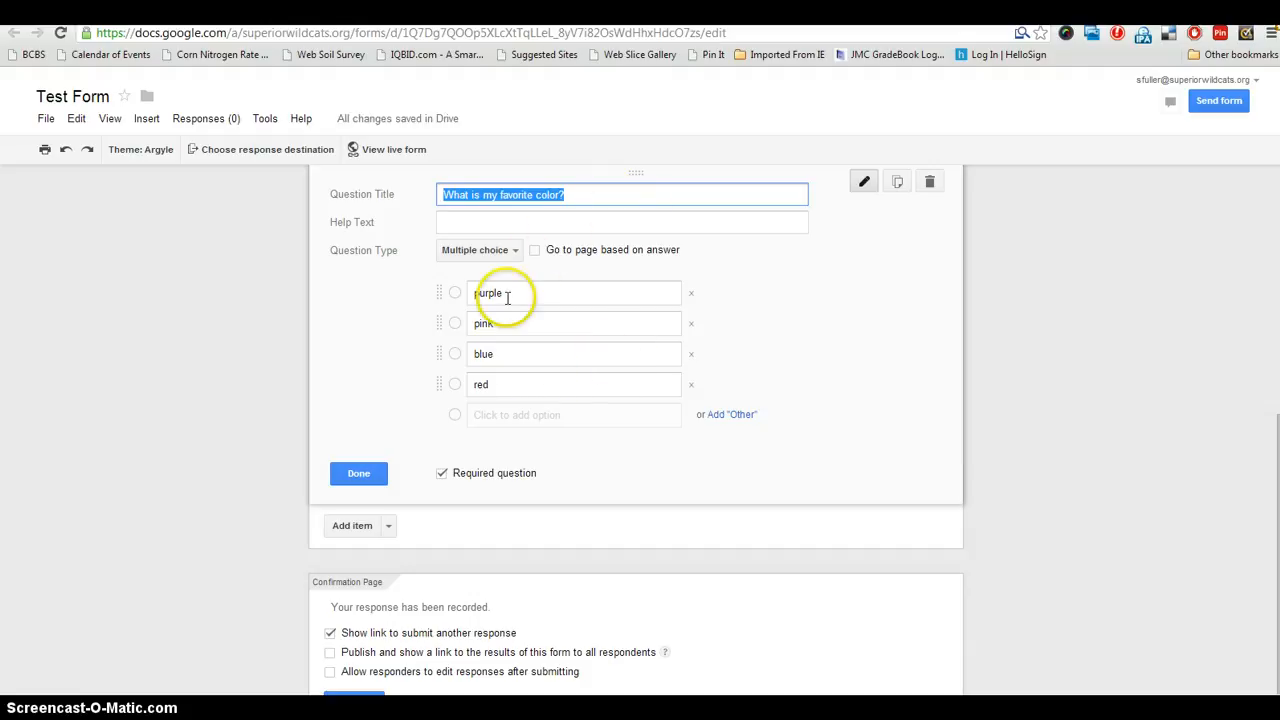
pyautogui.write('What is my ')
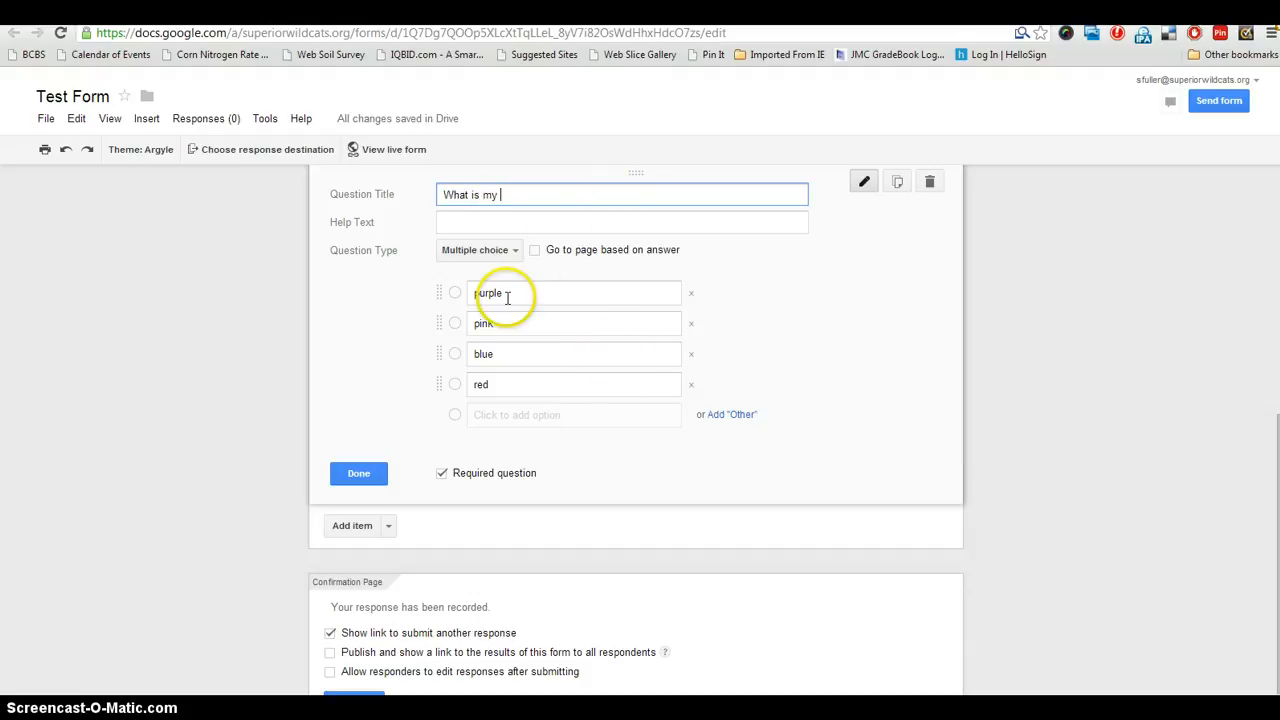
pyautogui.write('favorite holiday?')
pyautogui.press('Tab')
pyautogui.press('Tab')
pyautogui.press('Tab')
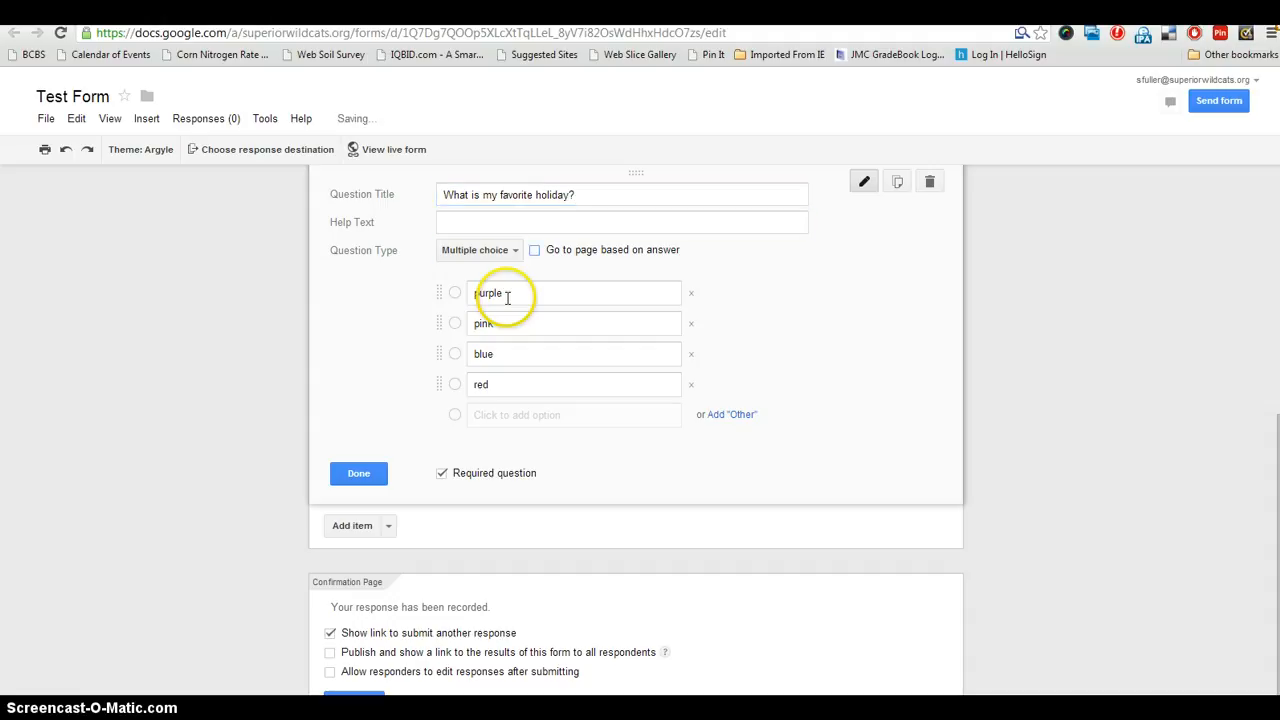
# Step: Replace the holiday question's four options with Christmas, Halloween, Easter and "none of the above"
pyautogui.doubleClick(506, 296)
pyautogui.write('chri')
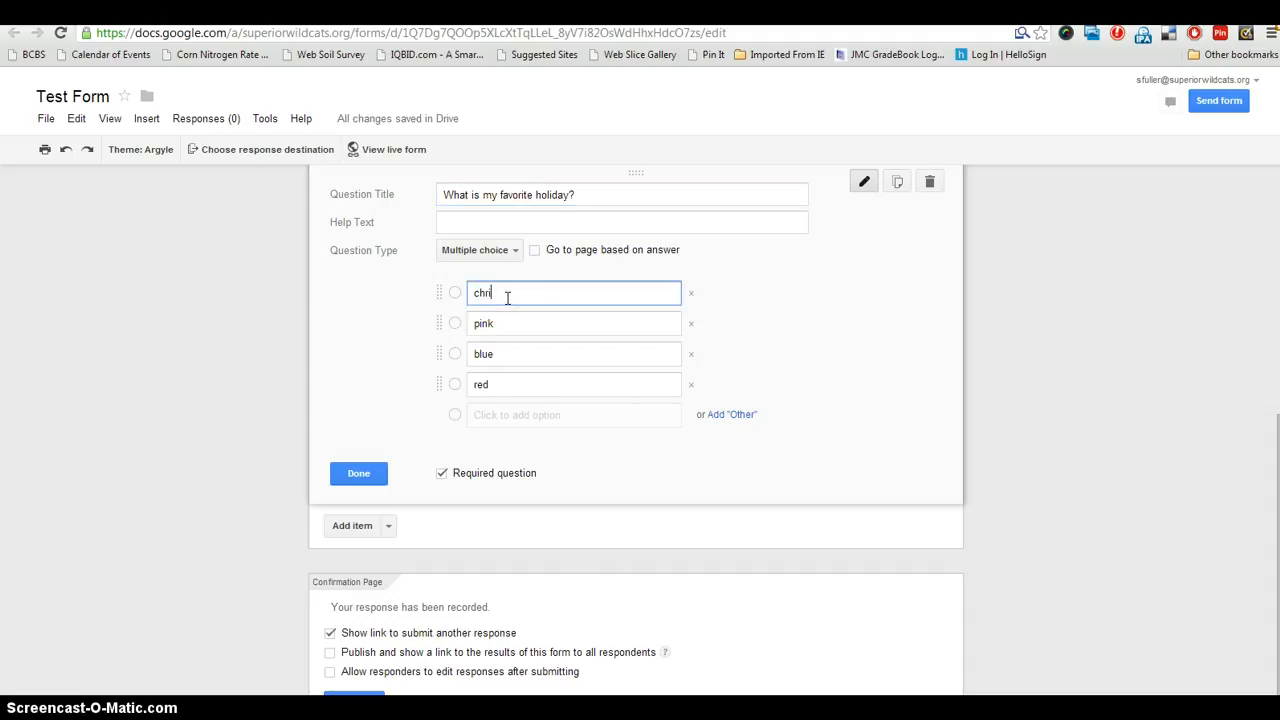
pyautogui.press('BackSpace')
pyautogui.press('BackSpace')
pyautogui.write('Christ')
pyautogui.press('BackSpace')
pyautogui.press('BackSpace')
pyautogui.write('stmas')
pyautogui.press('Tab')
pyautogui.write('Halloween')
pyautogui.press('Tab')
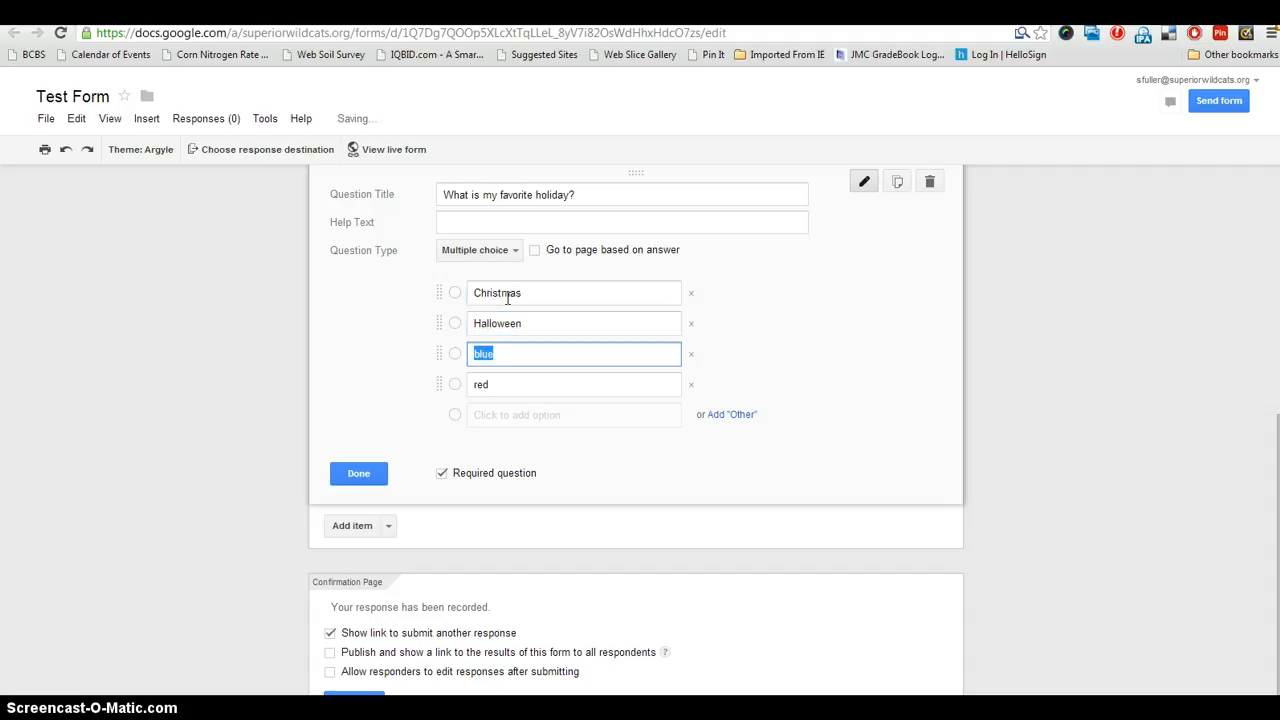
pyautogui.write('Easter')
pyautogui.press('Tab')
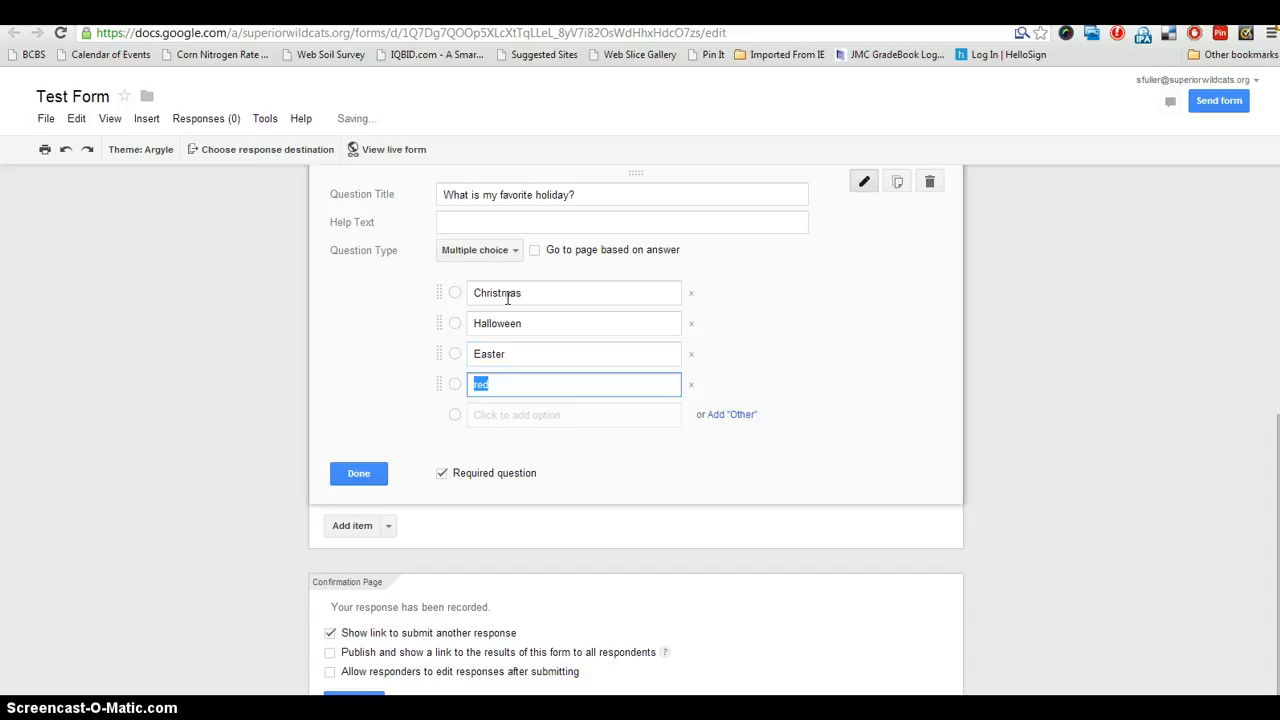
pyautogui.write('none of the above')
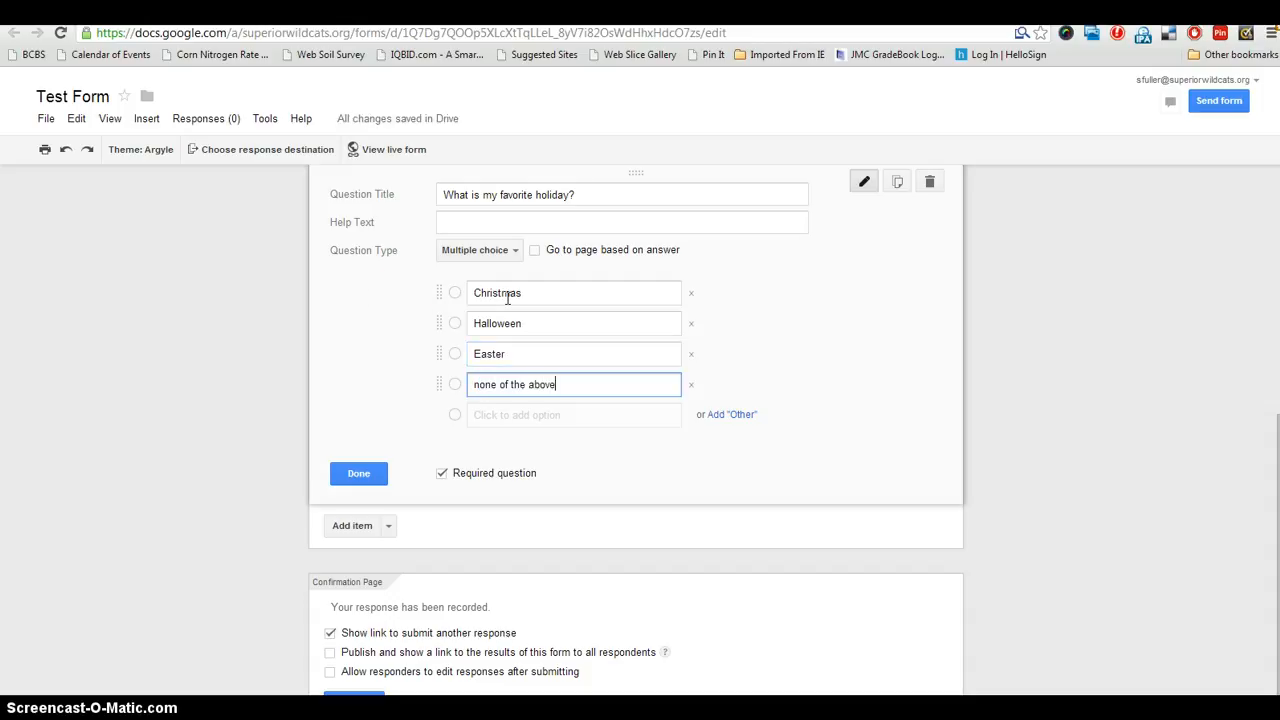
# Step: Finish the holiday question and add a checkboxes question below it
pyautogui.click(357, 477)
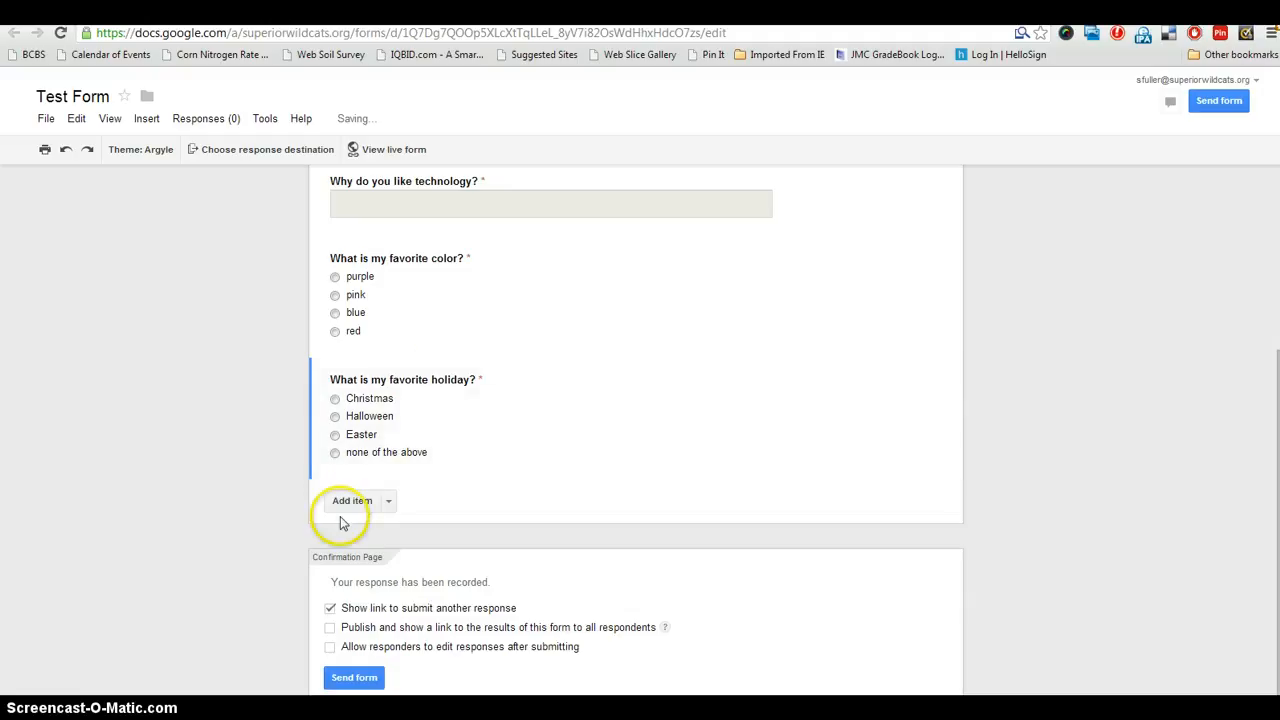
pyautogui.click(389, 501)
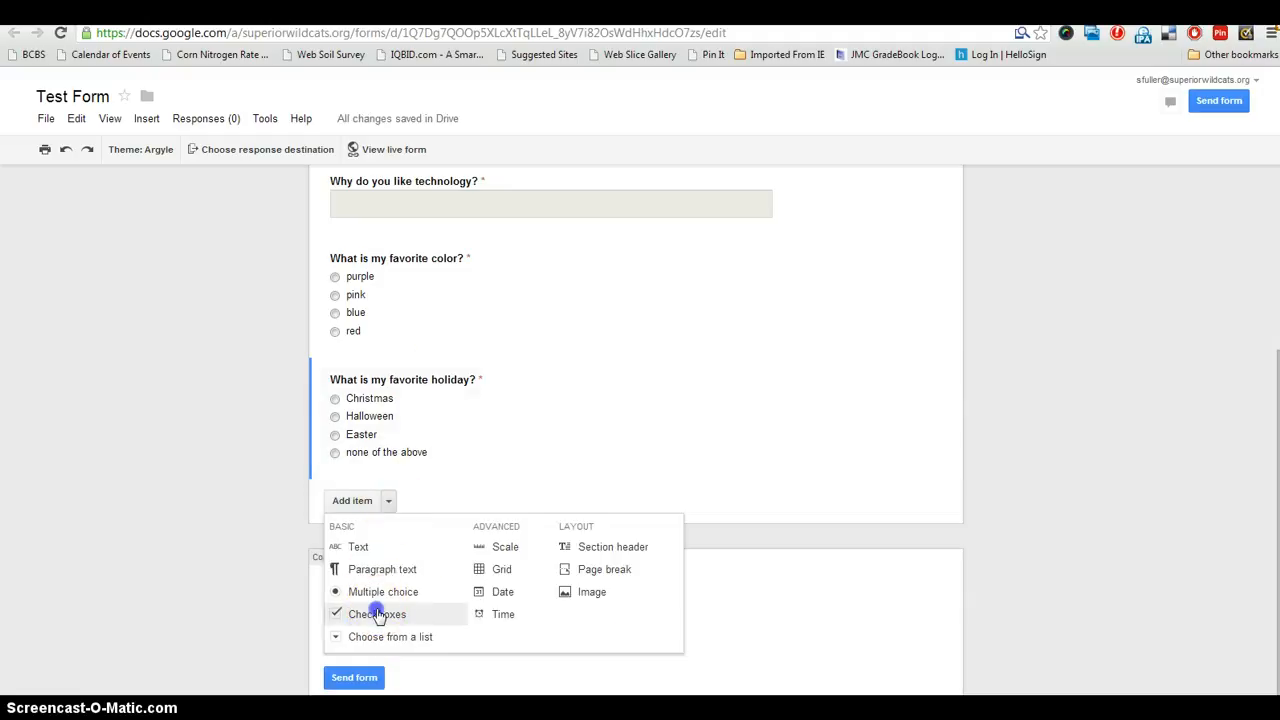
pyautogui.click(378, 614)
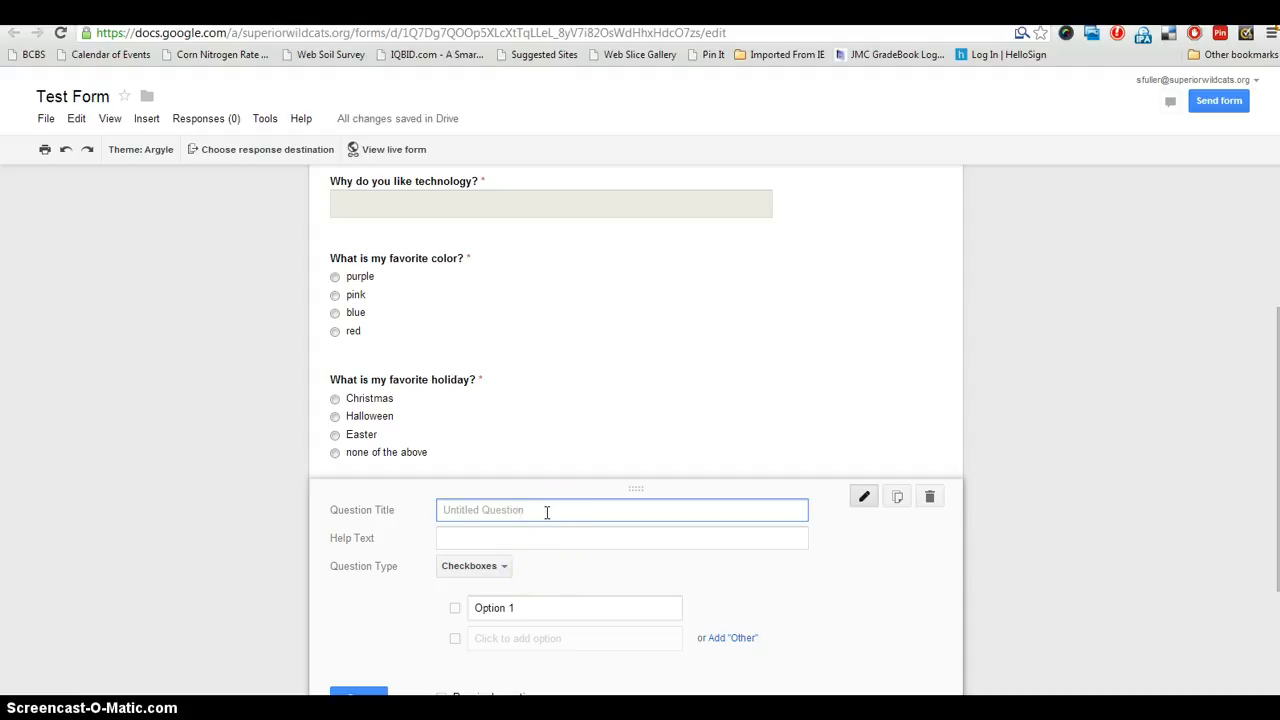
pyautogui.click(734, 348)
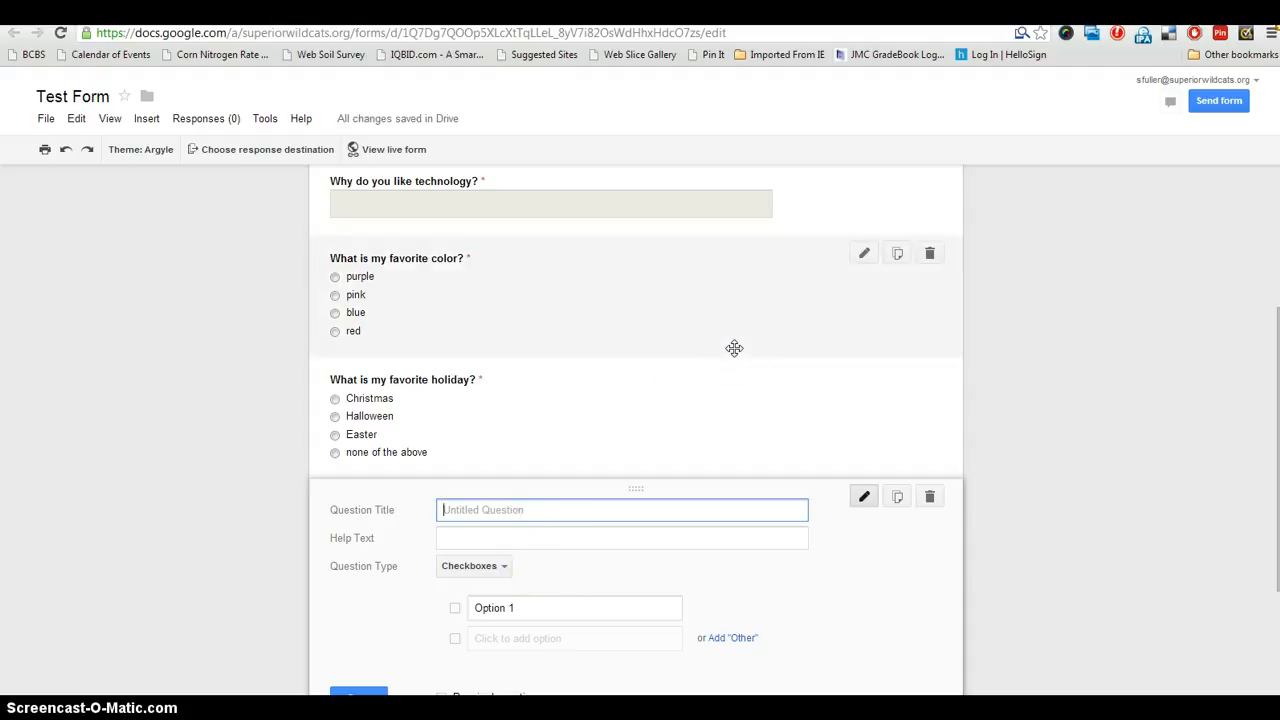
# Step: Title the checkboxes question "What type of toppings do you like on your pizza?"
pyautogui.write('Wh')
pyautogui.press('BackSpace')
pyautogui.press('BackSpace')
pyautogui.press('BackSpace')
pyautogui.press('BackSpace')
pyautogui.press('BackSpace')
pyautogui.write('type of topping do')
pyautogui.write(' do y')
pyautogui.write('ou like on your')
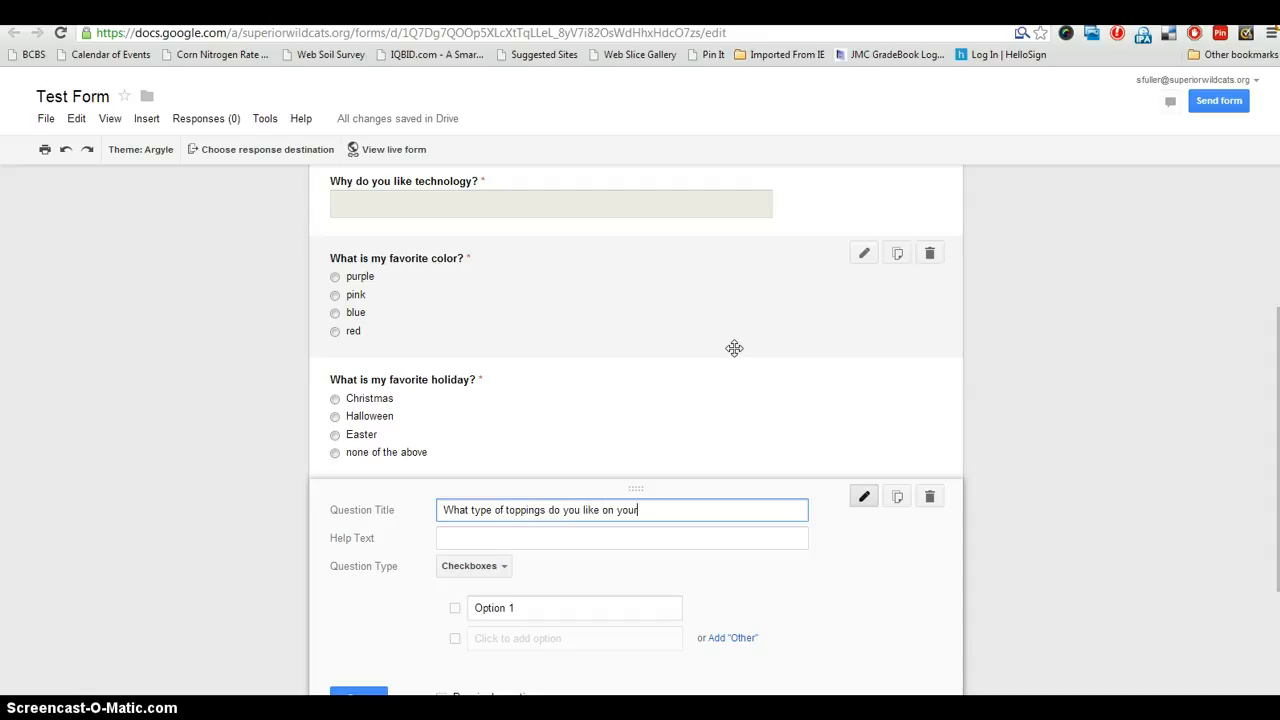
pyautogui.write(' pizza?')
pyautogui.press('Tab')
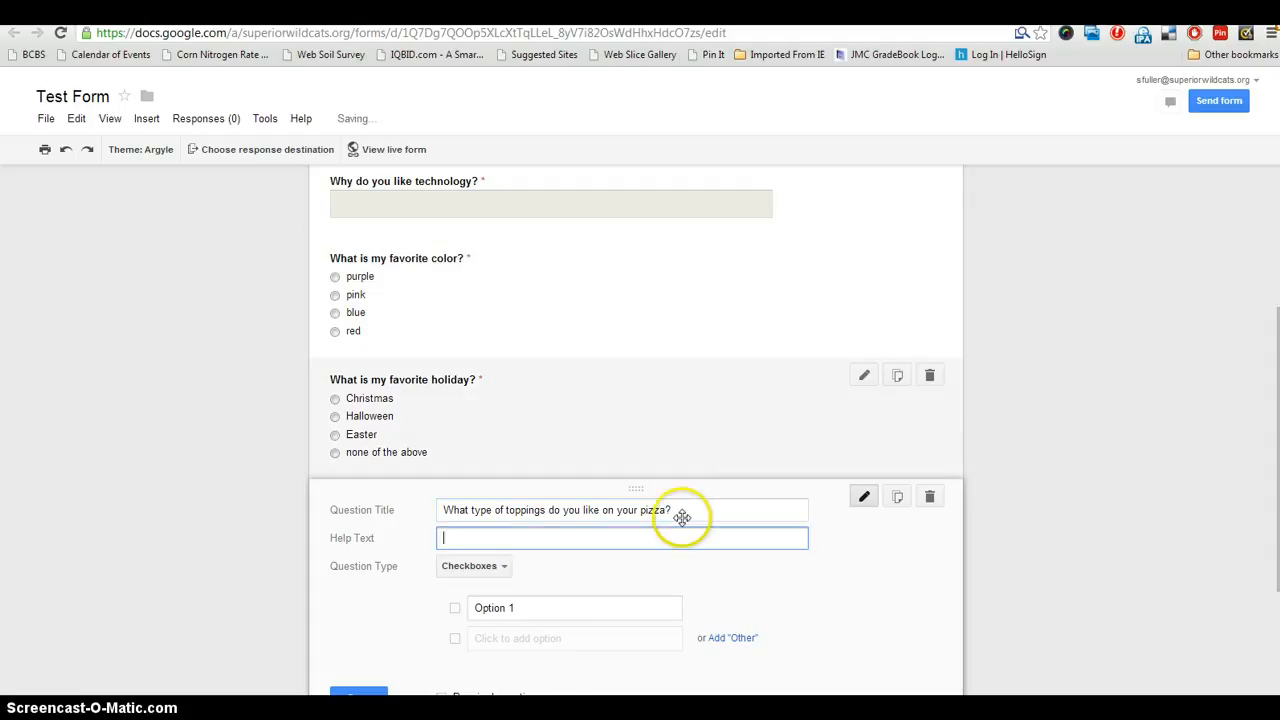
# Step: Give the pizza toppings question the options pepperioni, beef, olives and onion
pyautogui.click(536, 612)
pyautogui.write('pepperi')
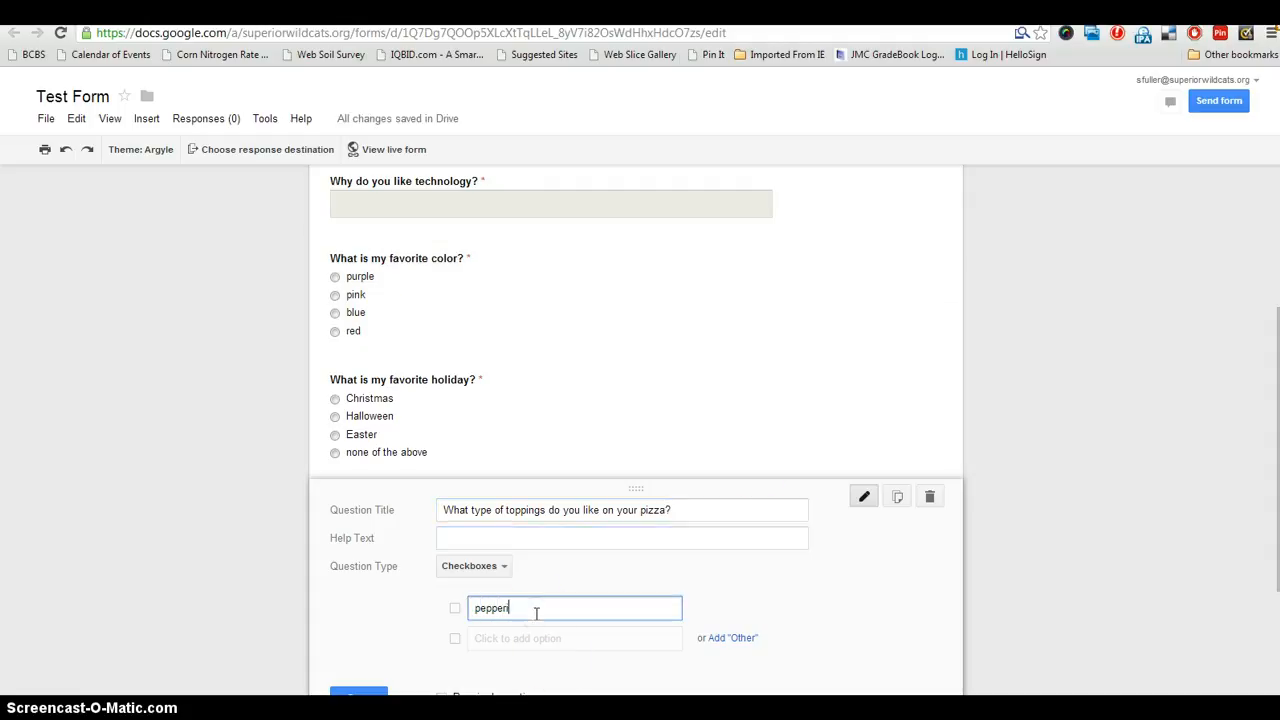
pyautogui.write('oni')
pyautogui.press('Return')
pyautogui.write('beef')
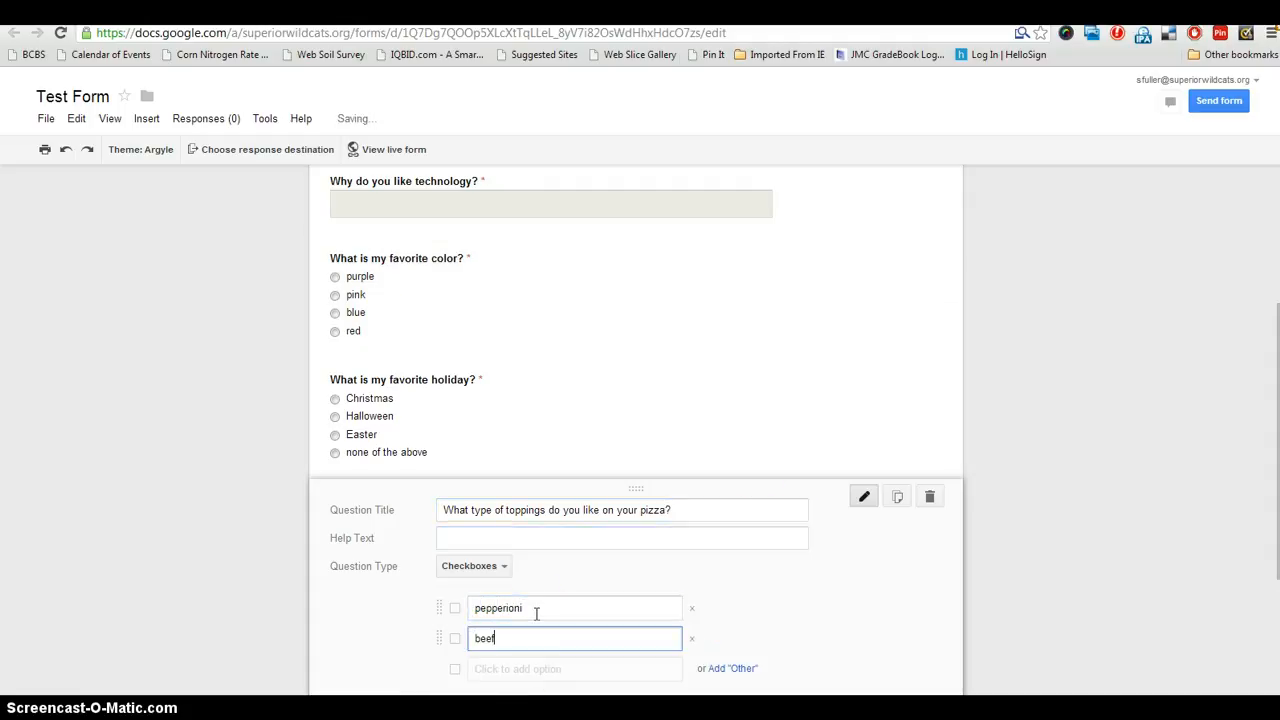
pyautogui.press('Return')
pyautogui.write('oli')
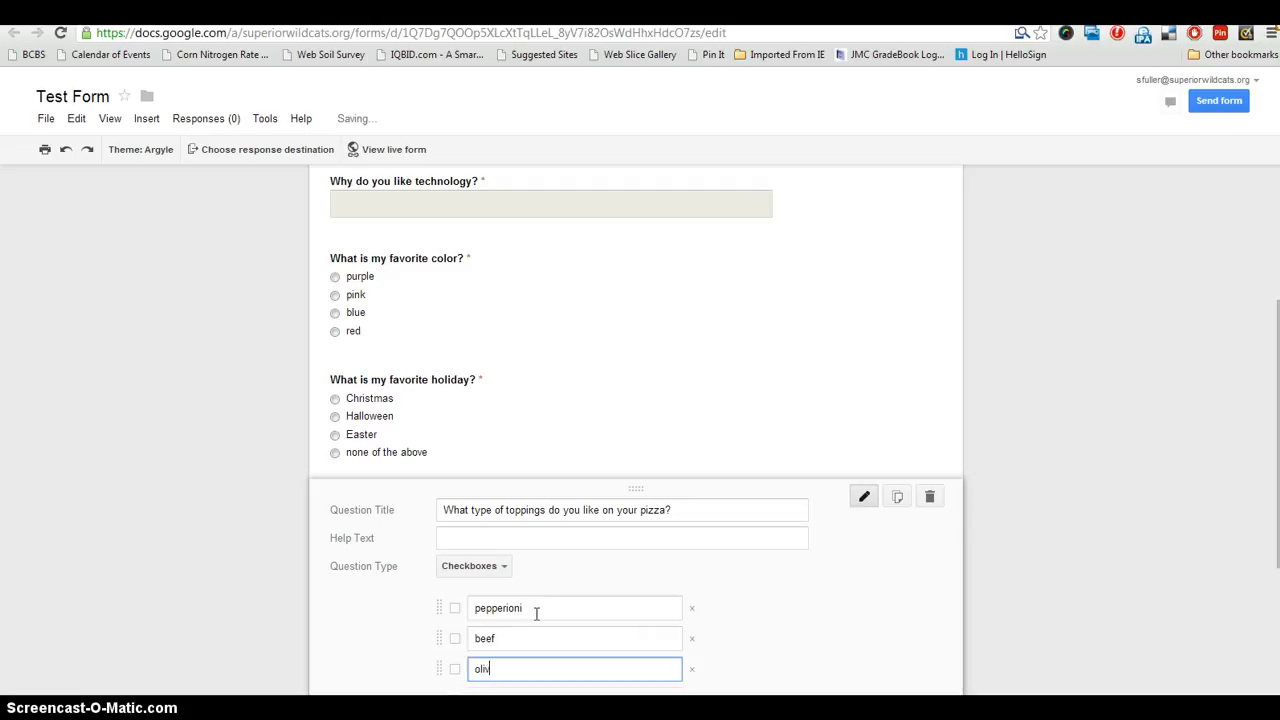
pyautogui.write('ves')
pyautogui.press('Return')
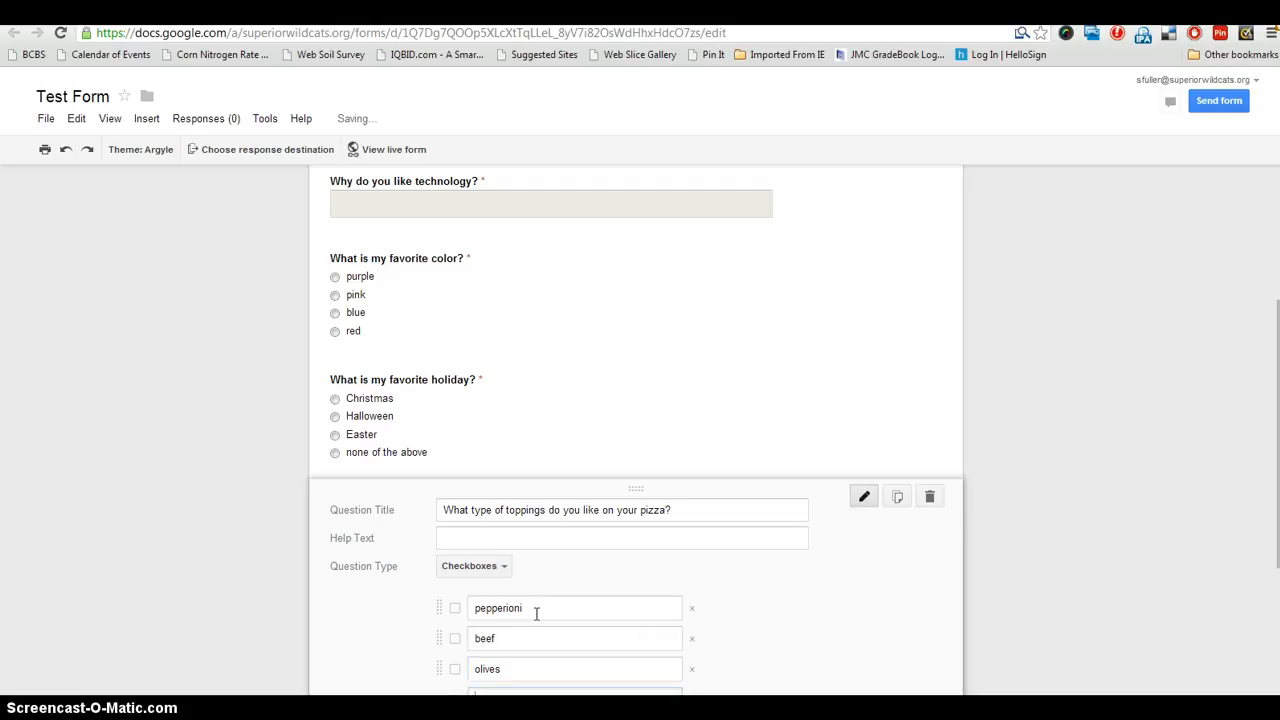
pyautogui.write('onion')
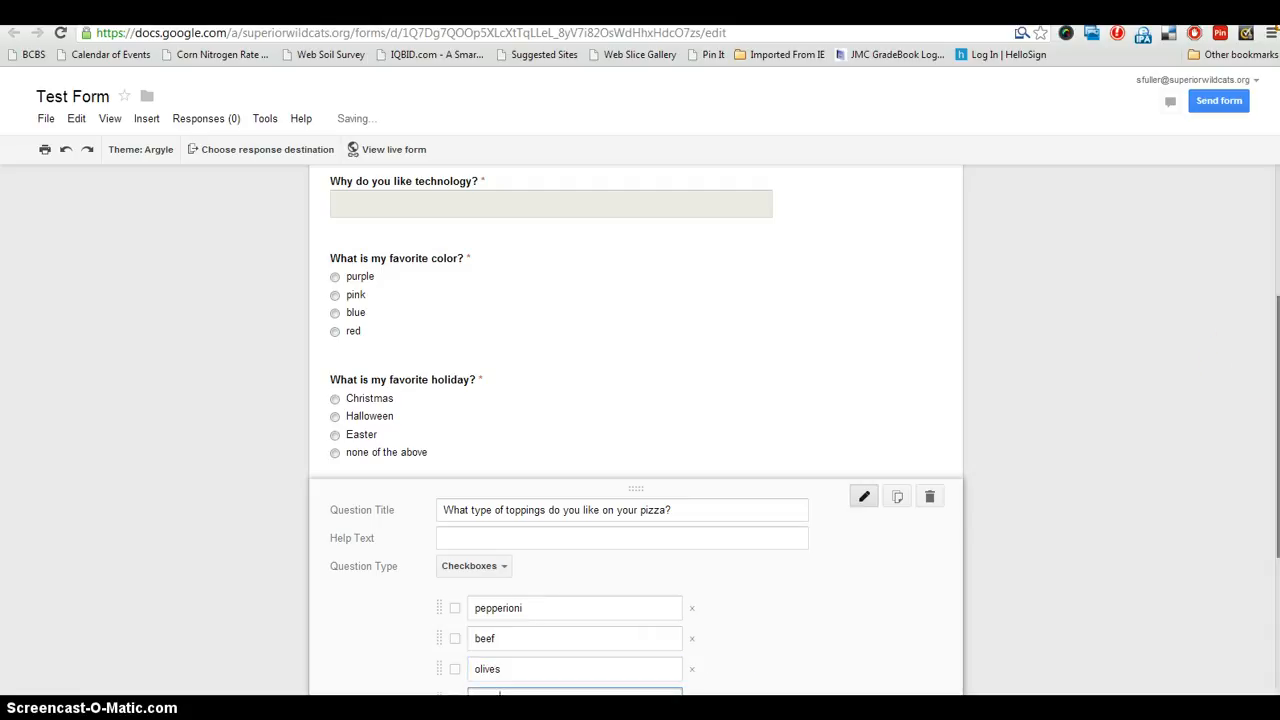
# Step: Make the pizza toppings question required and finish editing it
pyautogui.scroll(-1, 1276, 430)
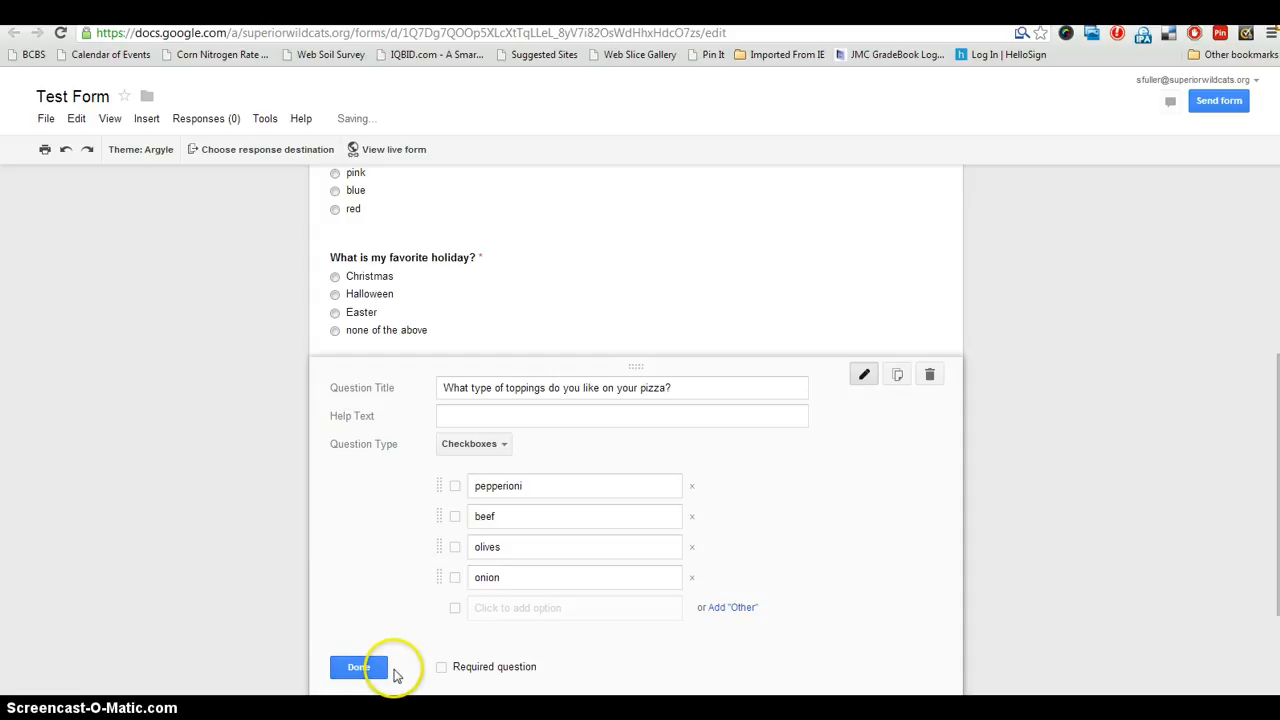
pyautogui.click(443, 668)
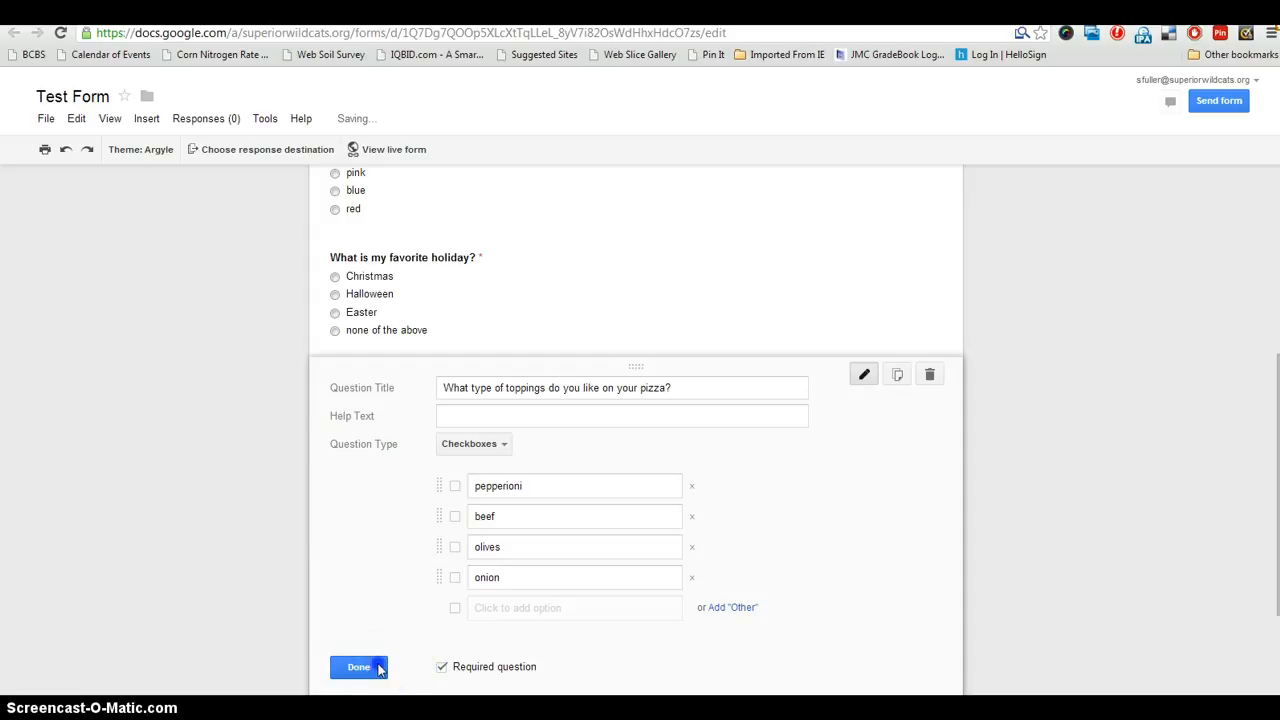
pyautogui.click(379, 667)
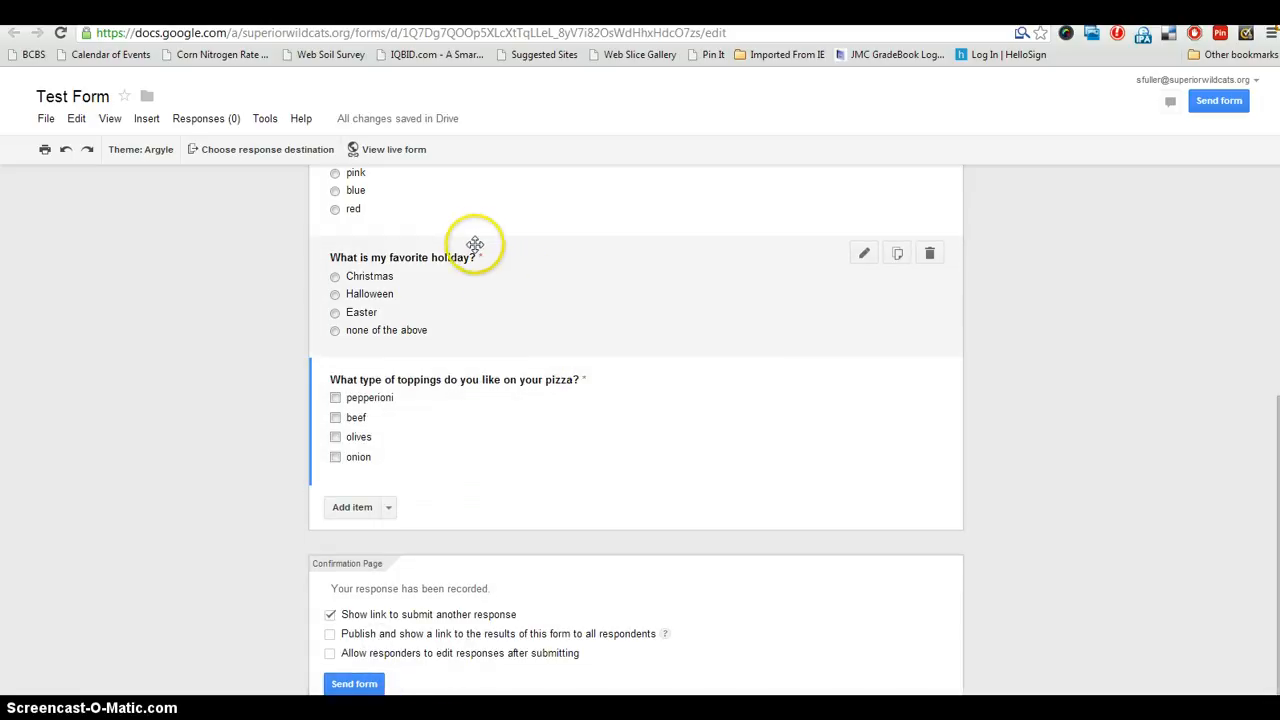
# Step: Add a "Choose from a list" question whose title asks where the teacher graduated from
pyautogui.click(368, 508)
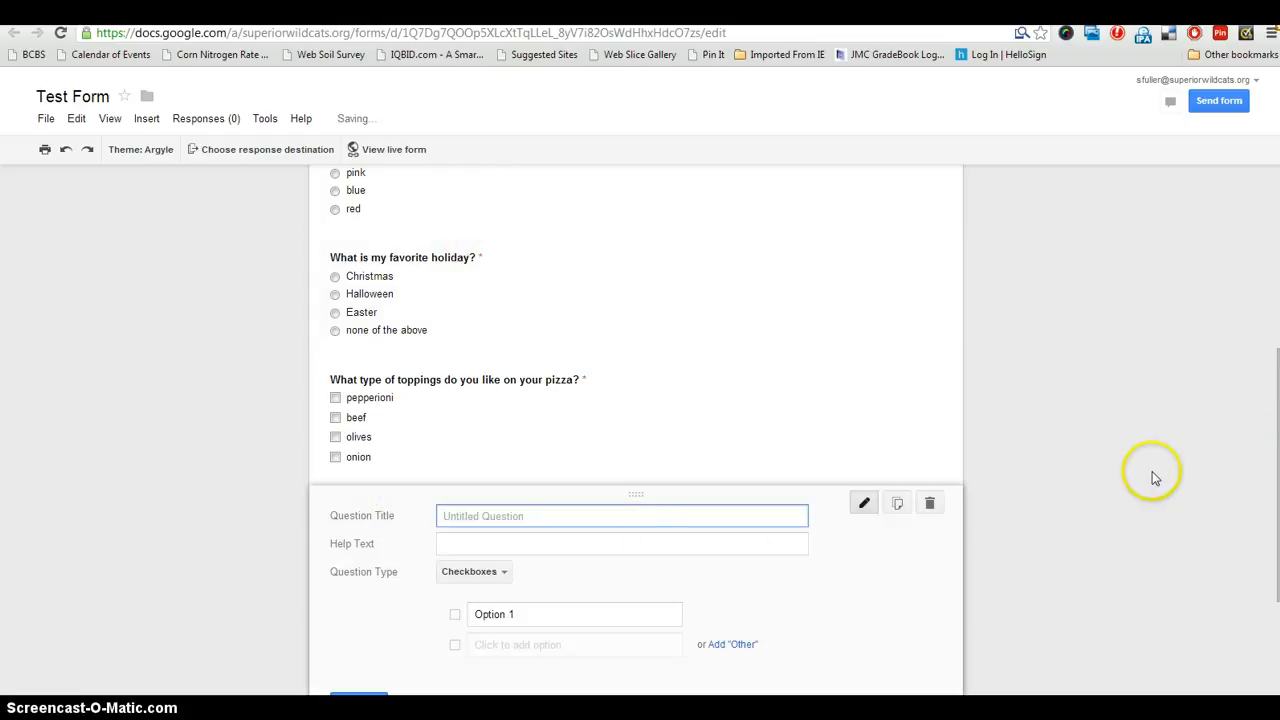
pyautogui.click(485, 573)
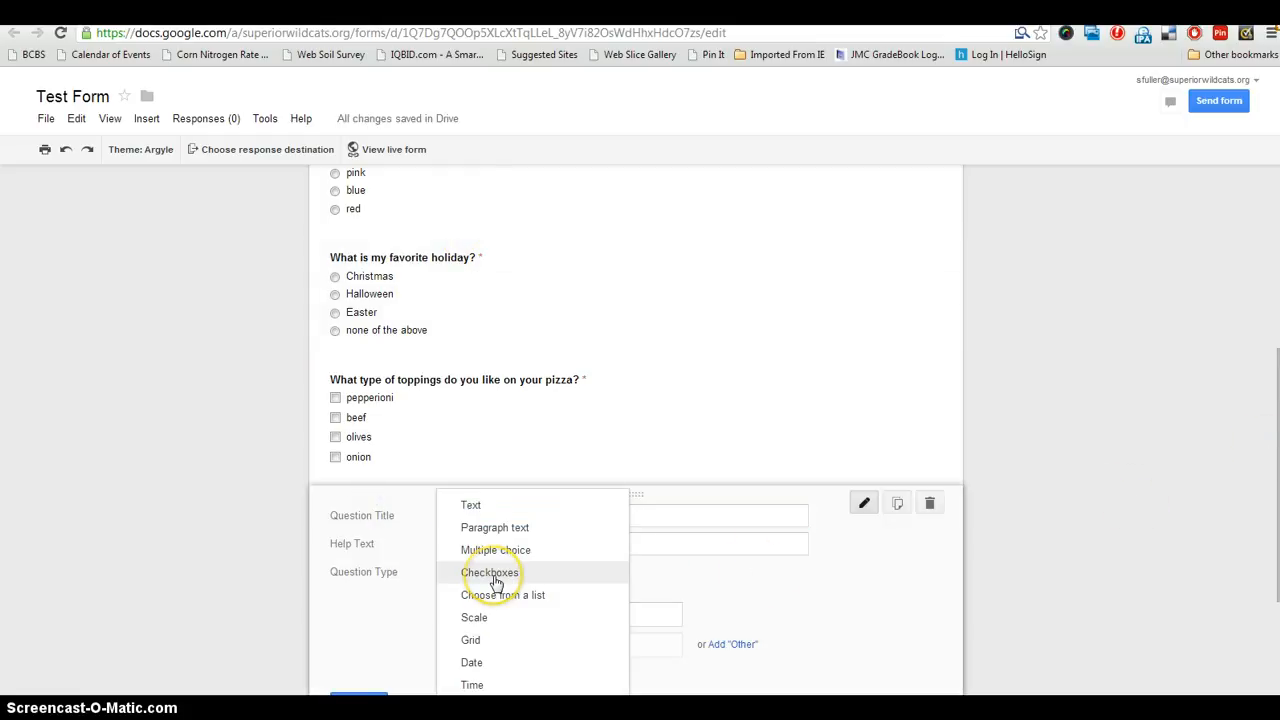
pyautogui.click(515, 595)
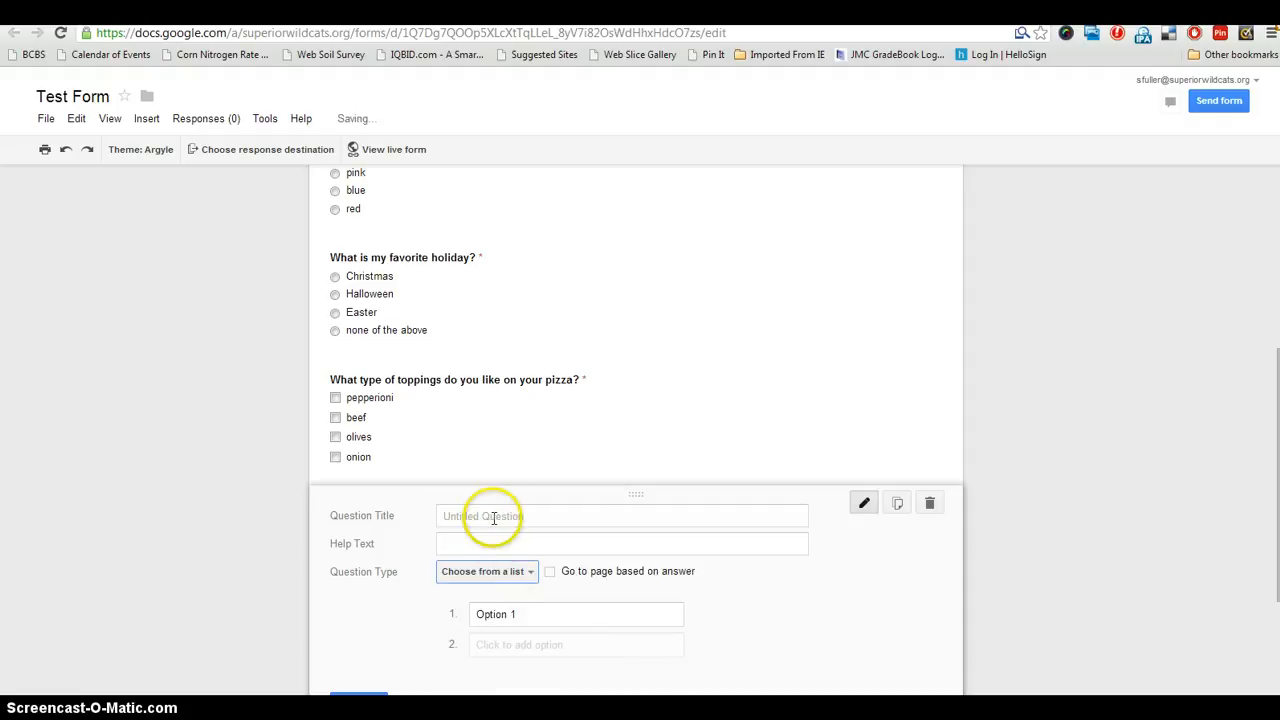
pyautogui.click(493, 518)
pyautogui.write('Where did Mrs. Fuller Graduate from?')
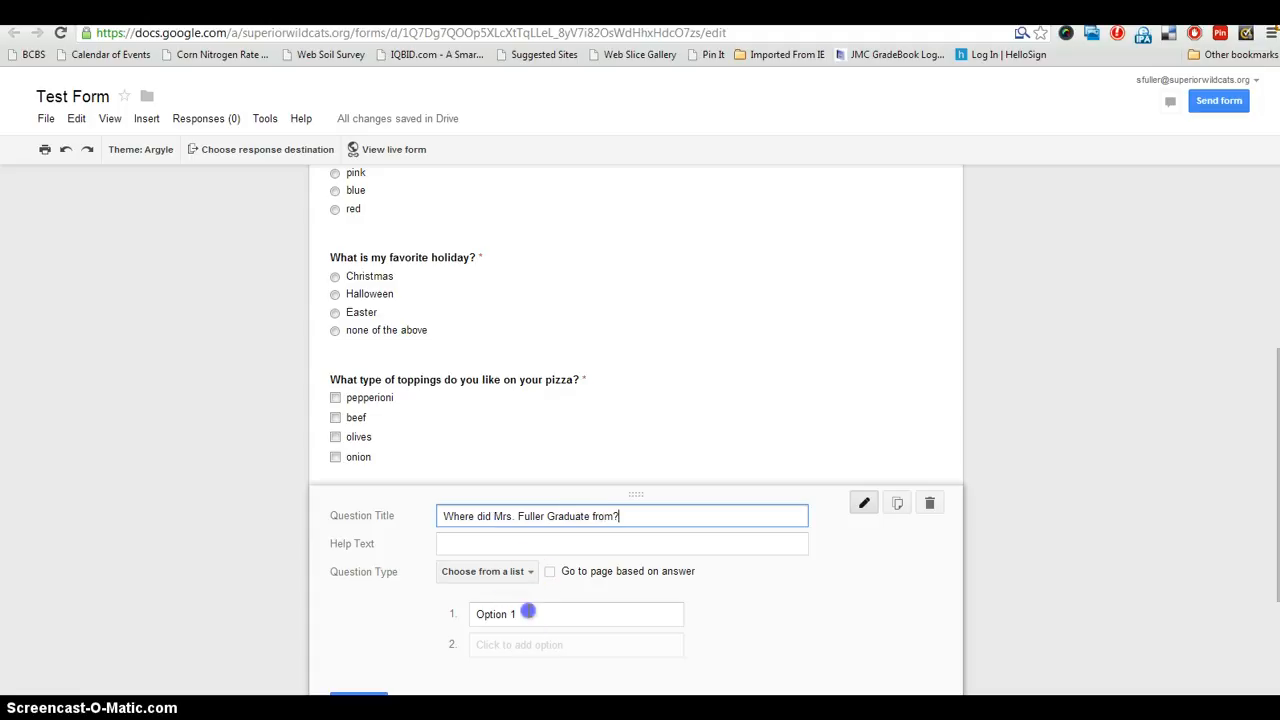
# Step: Give the graduation question the options UNL, KU, KSU and UNK, make it required and finish editing it
pyautogui.click(527, 608)
pyautogui.write('UNL')
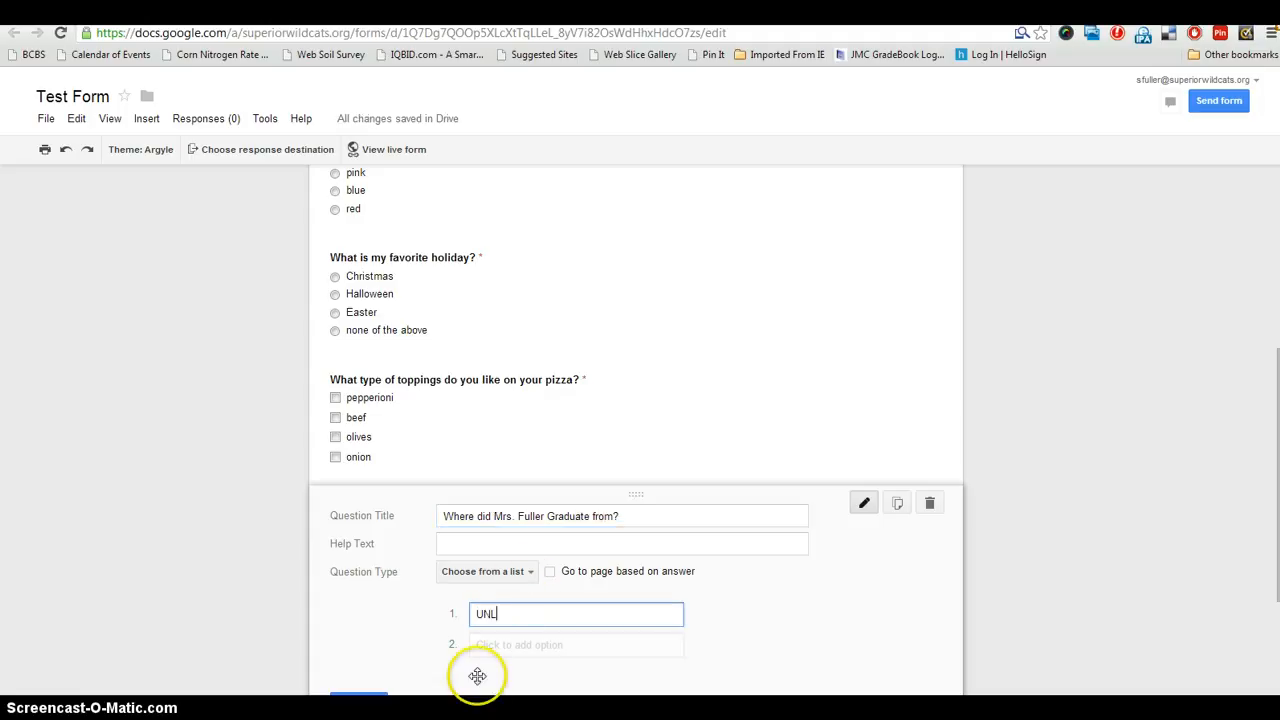
pyautogui.press('Return')
pyautogui.write('KU')
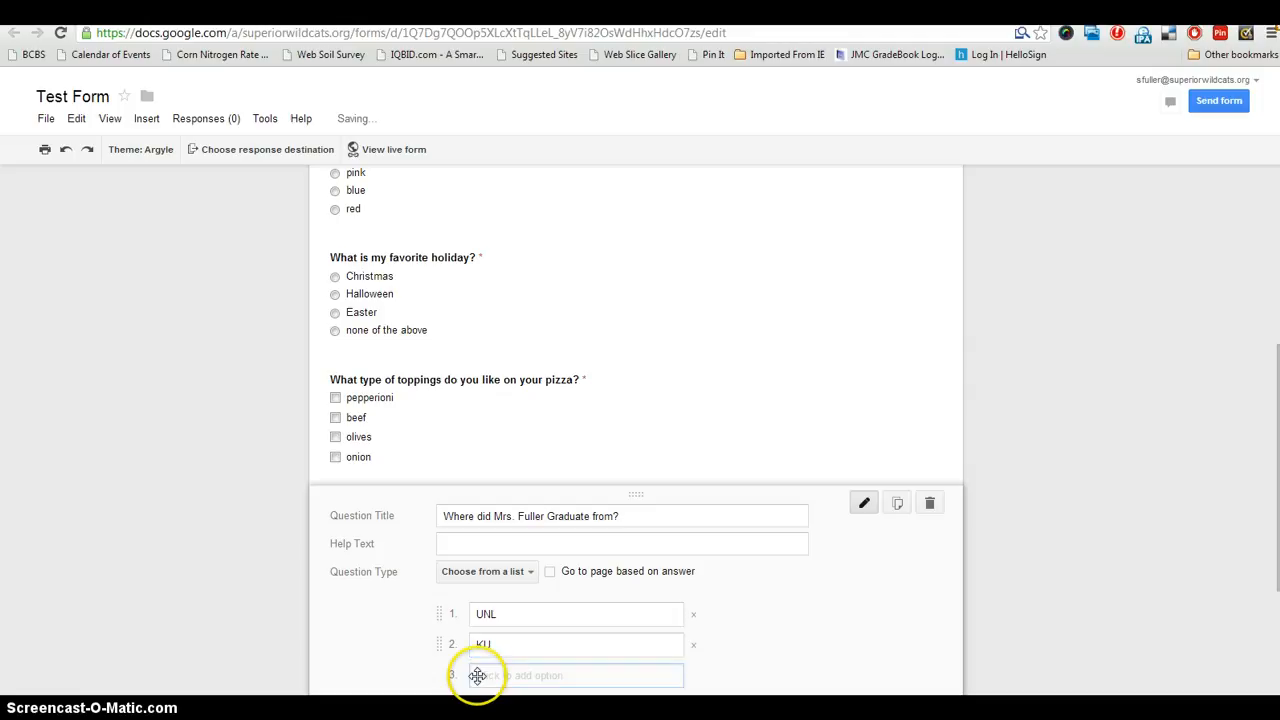
pyautogui.click(477, 676)
pyautogui.write('KSU')
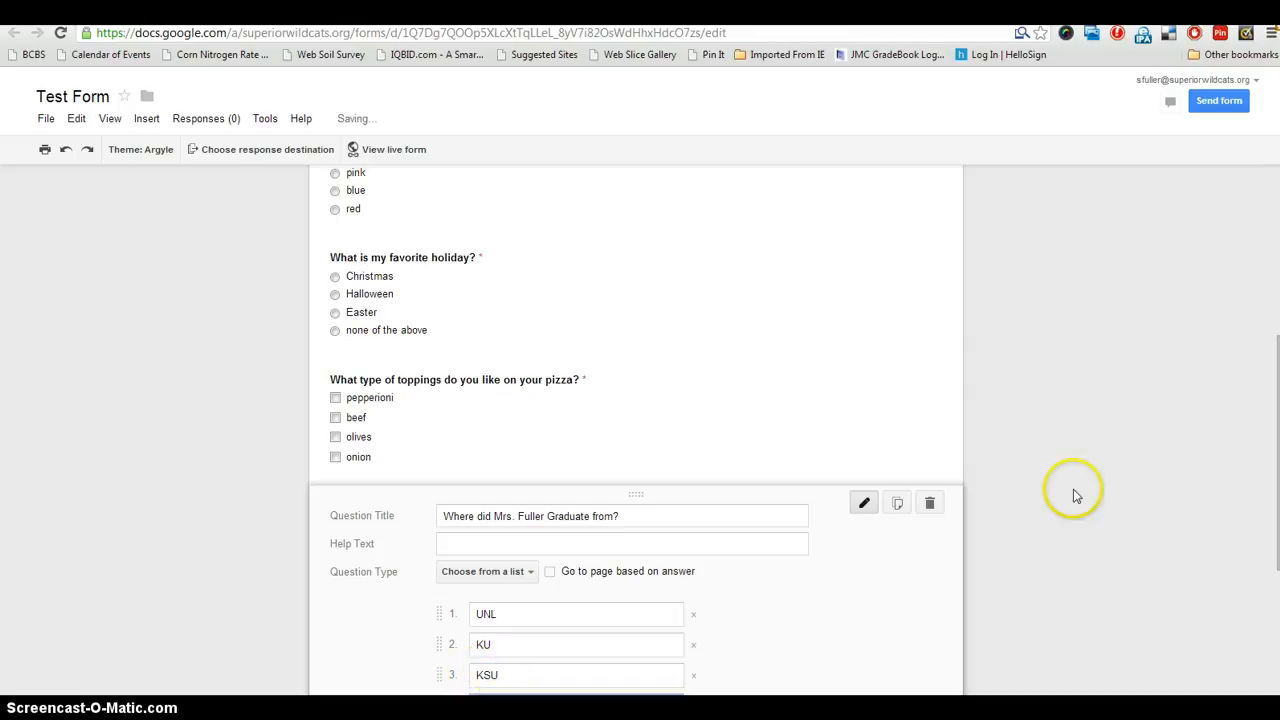
pyautogui.moveTo(1277, 387); pyautogui.dragTo(1278, 520)
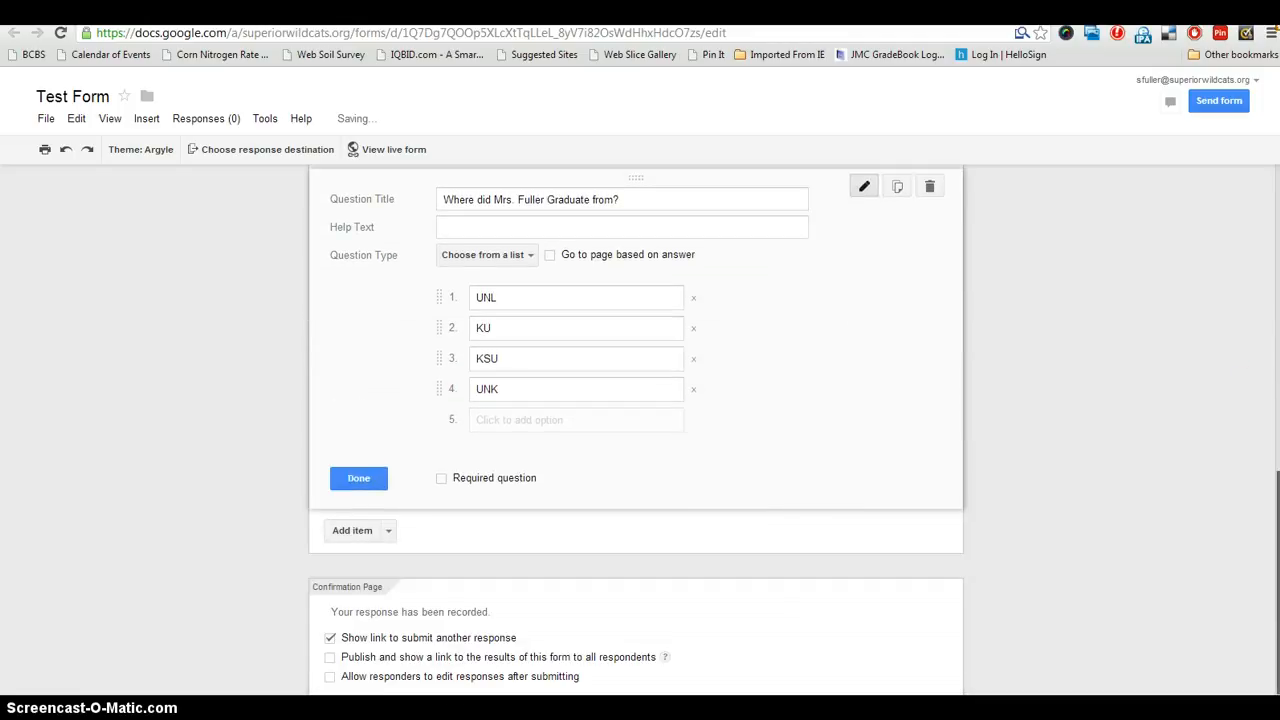
pyautogui.click(441, 478)
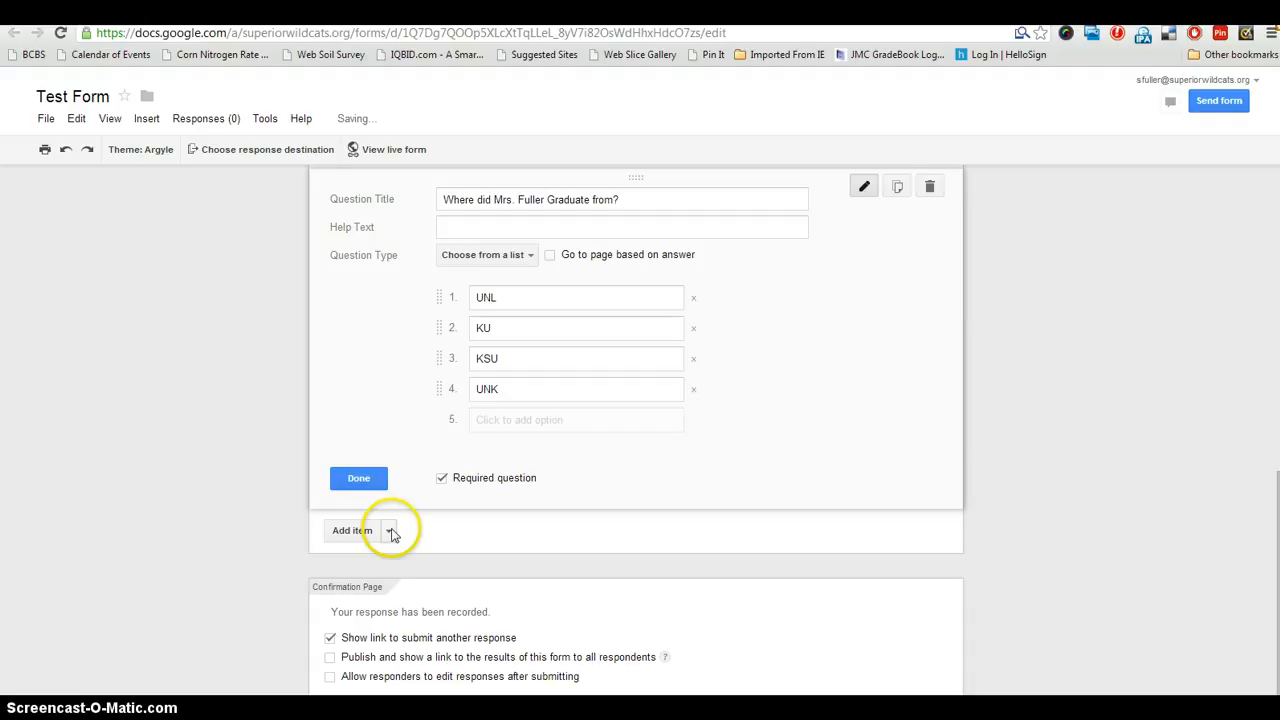
pyautogui.click(365, 479)
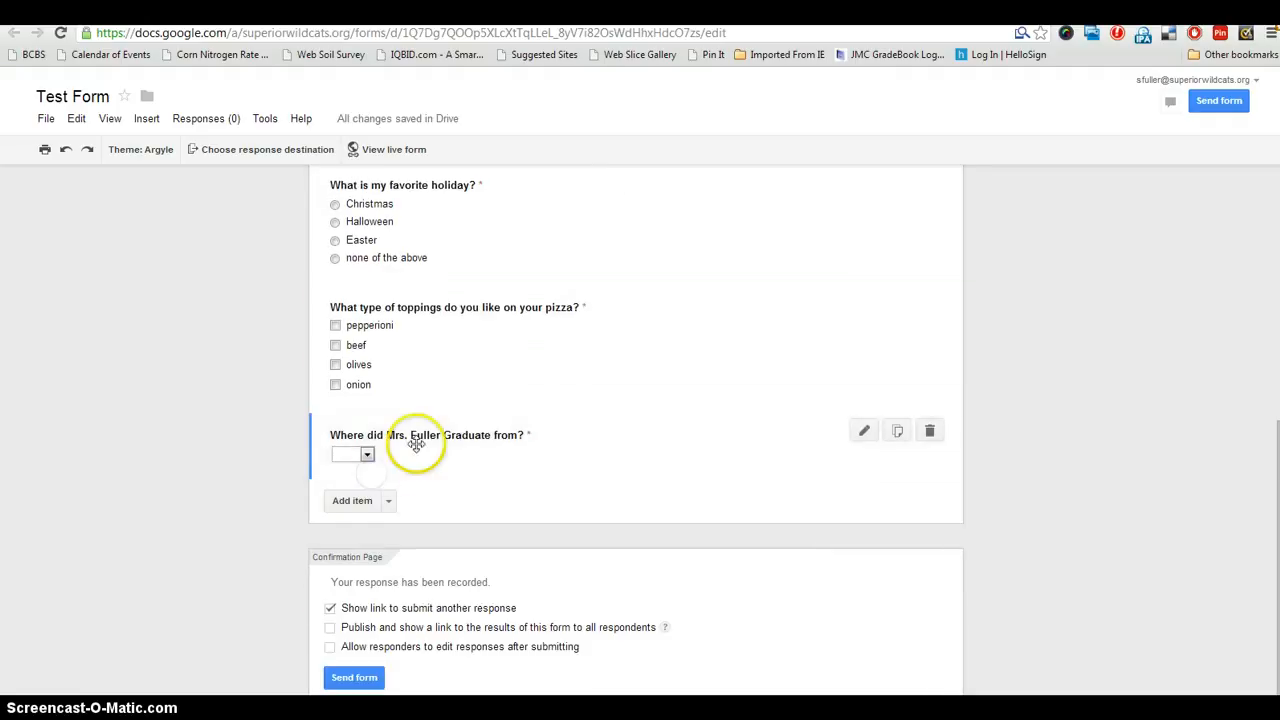
# Step: Add a required 1 to 5 scale question titled "I think school lunches are", labelled "not so good" at 1 and "great" at 5
pyautogui.click(388, 500)
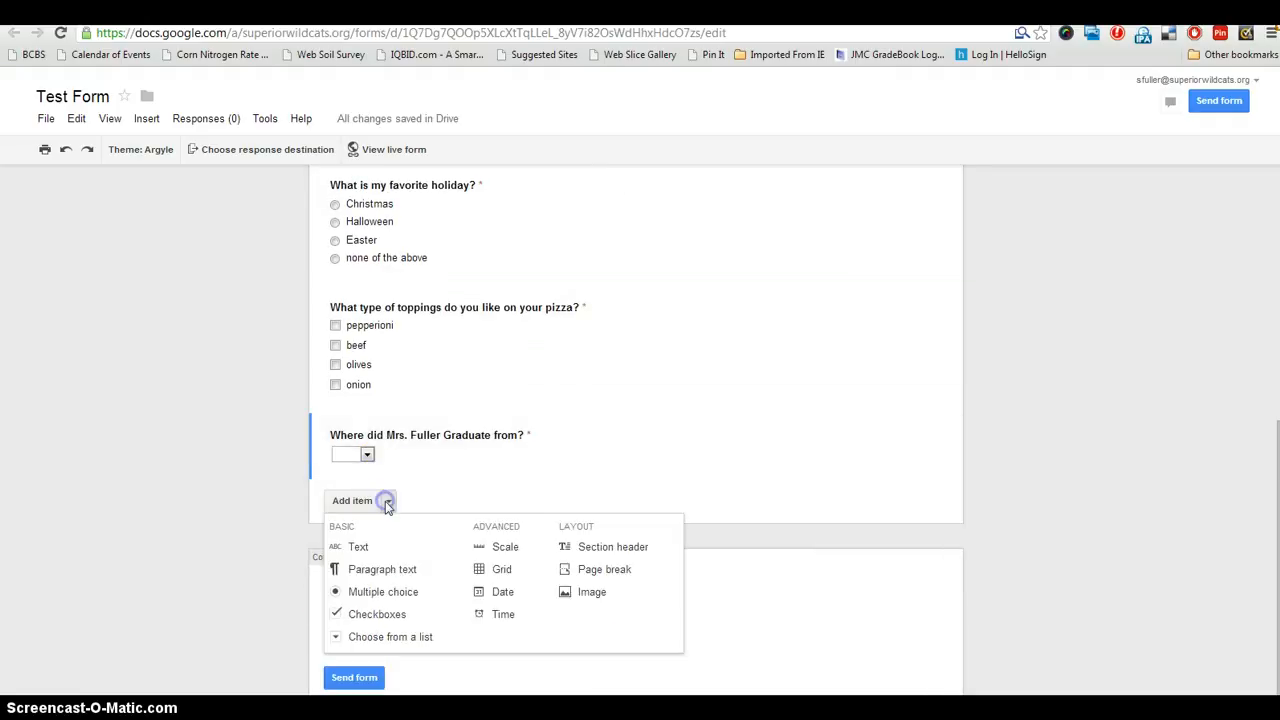
pyautogui.click(502, 554)
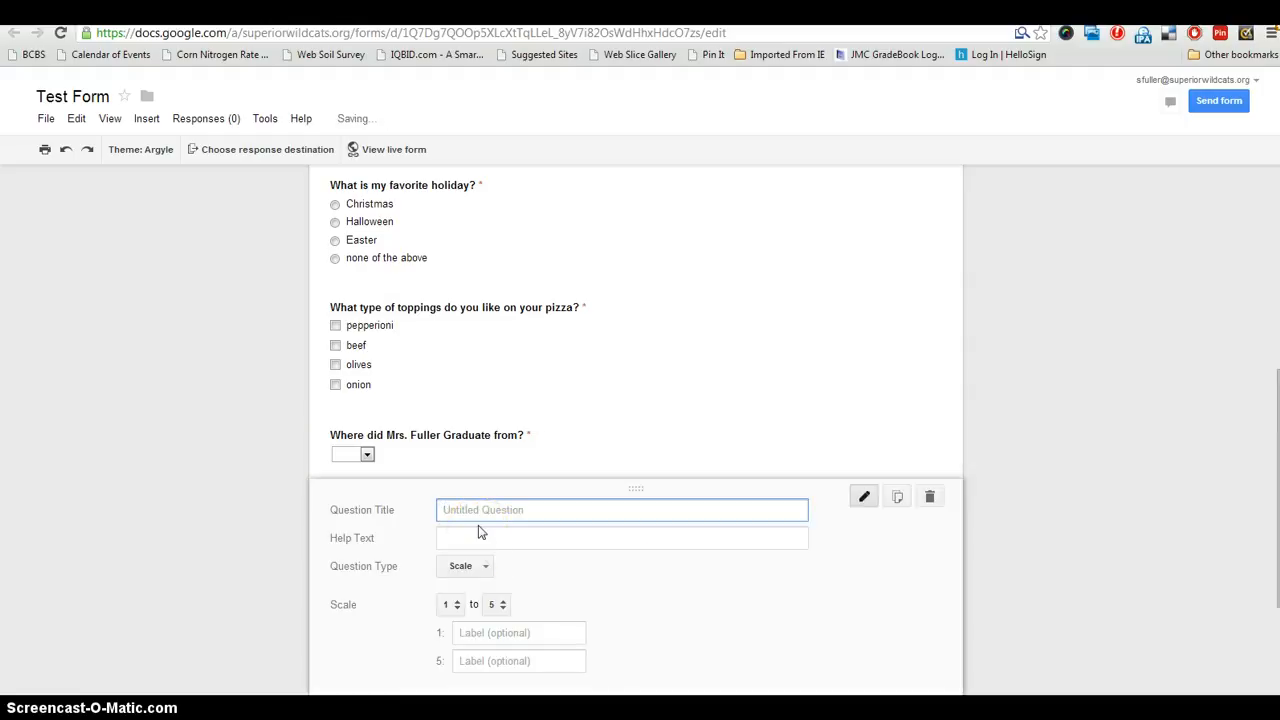
pyautogui.moveTo(1276, 394); pyautogui.dragTo(1276, 404)
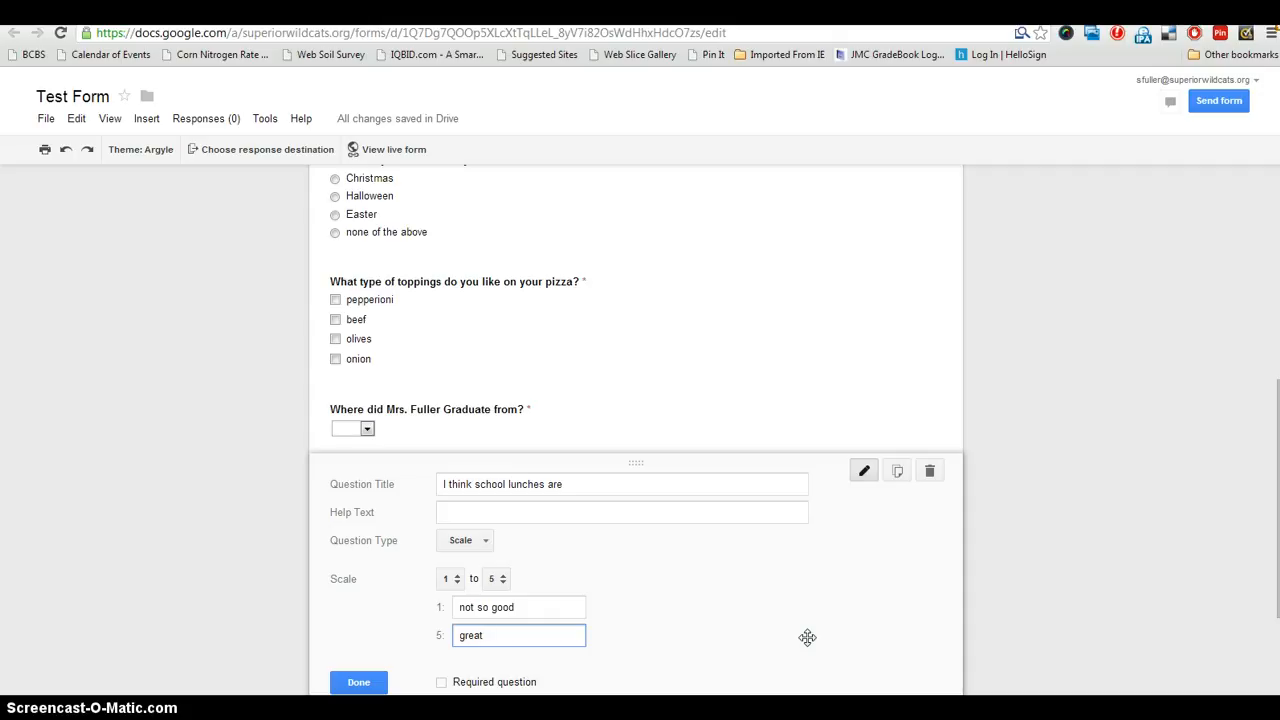
pyautogui.click(441, 682)
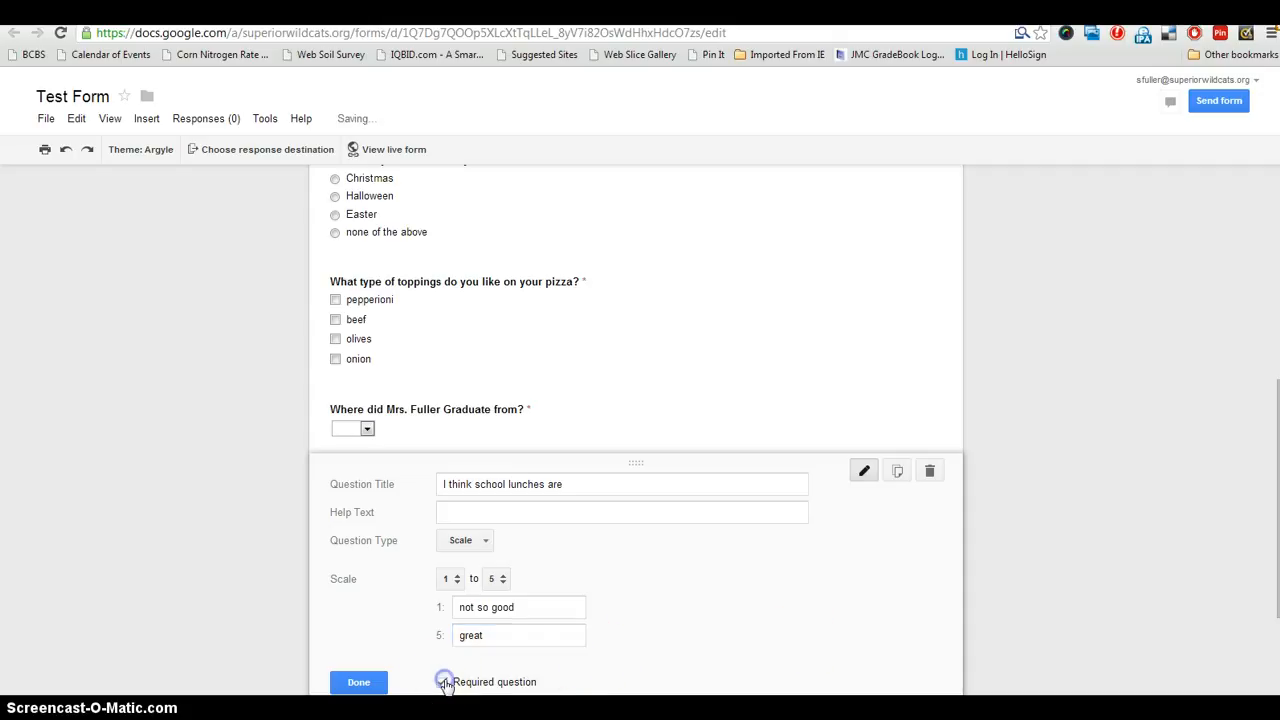
pyautogui.click(361, 682)
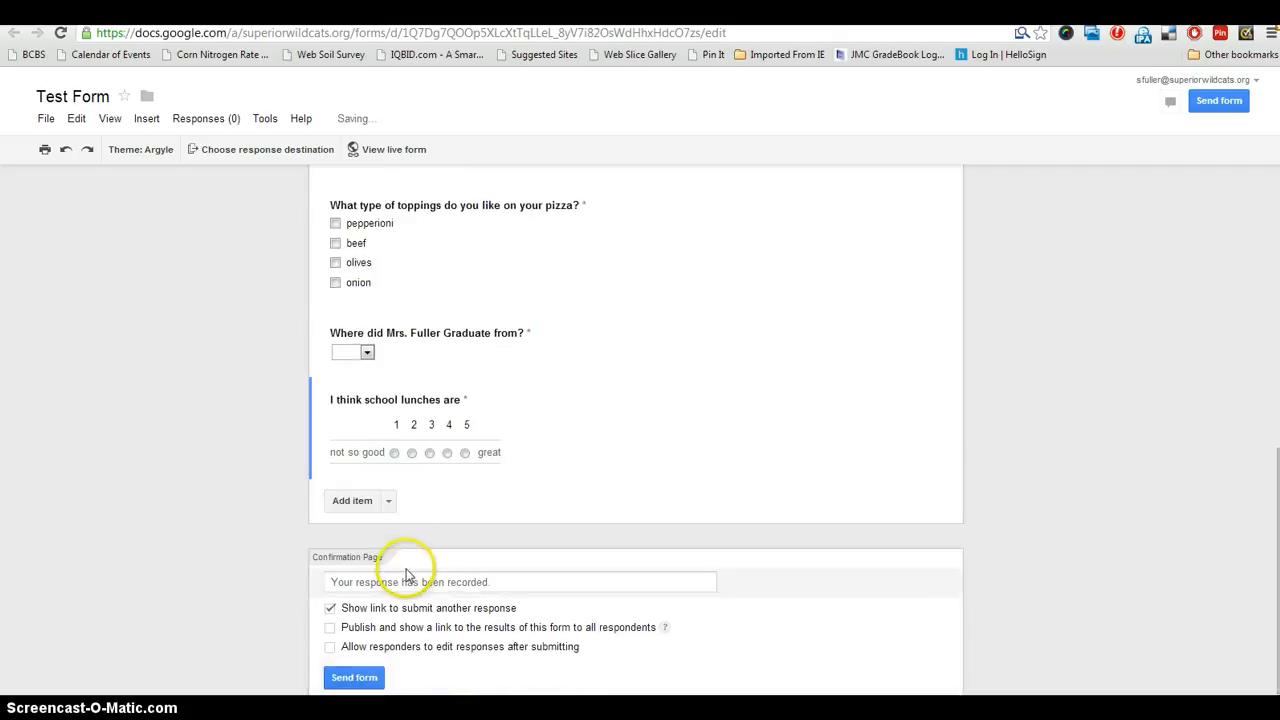
# Step: Add a grid question below the school lunches question
pyautogui.click(387, 504)
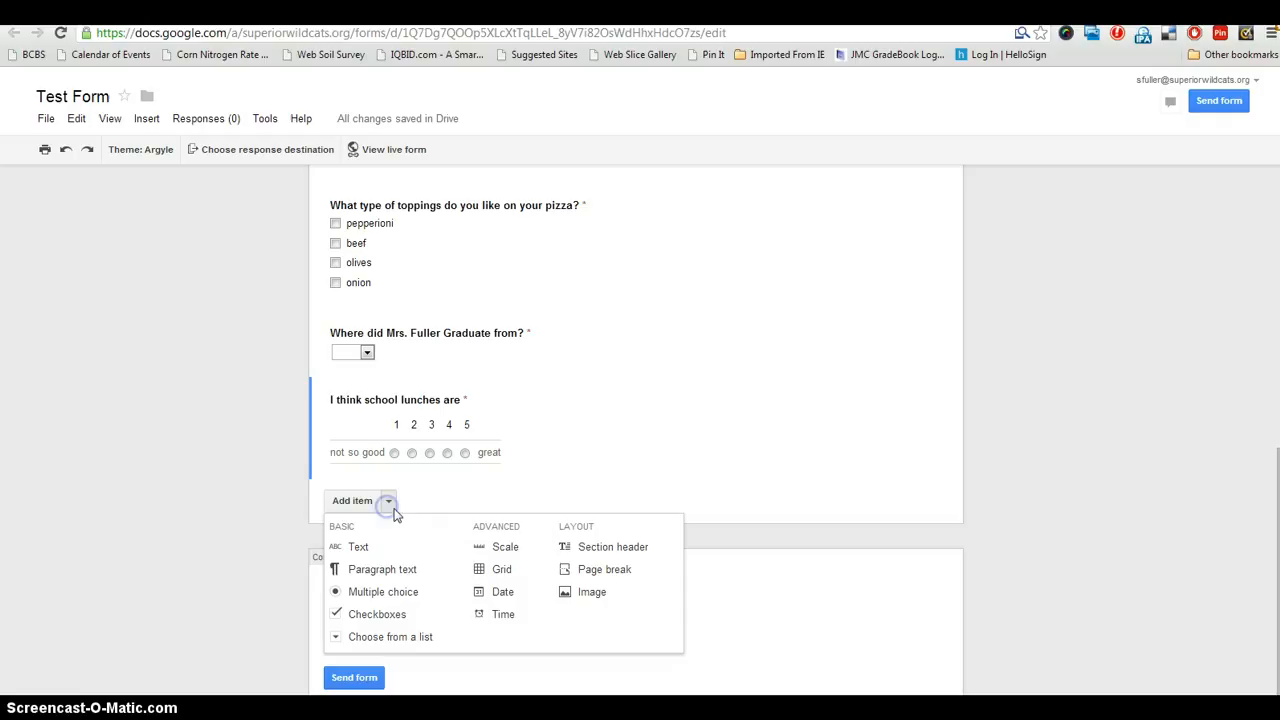
pyautogui.click(503, 570)
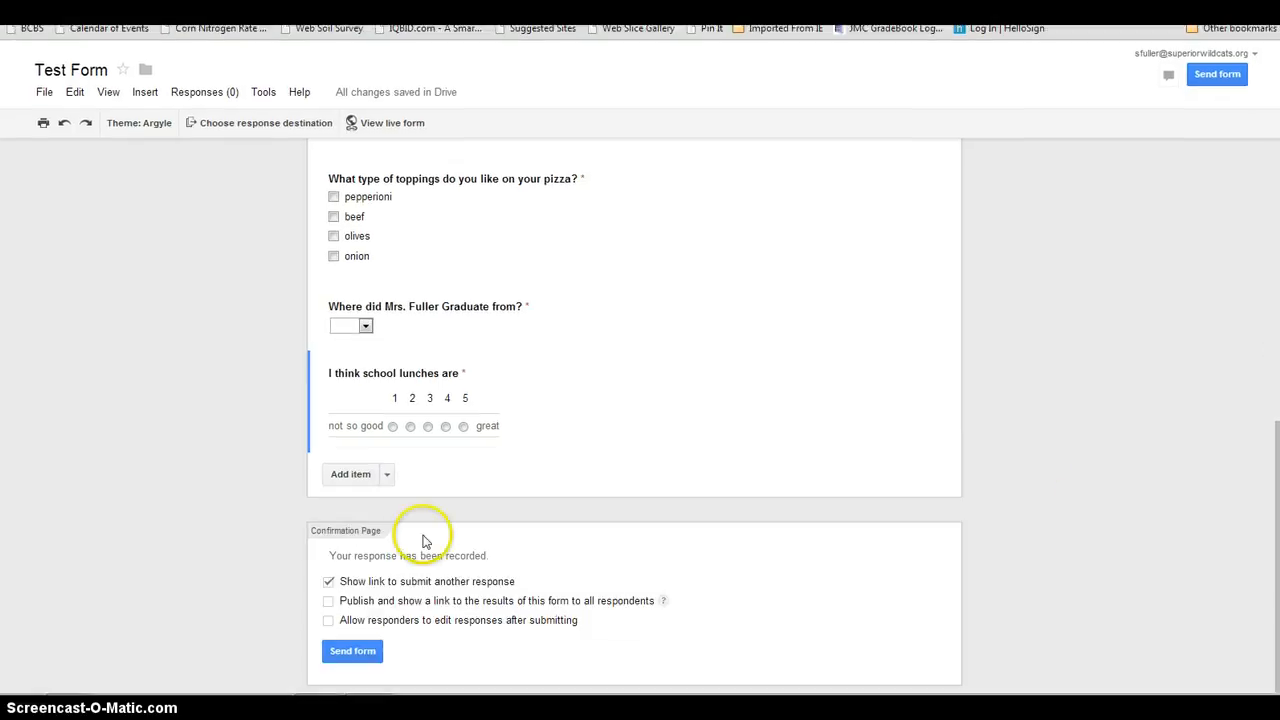
pyautogui.click(386, 477)
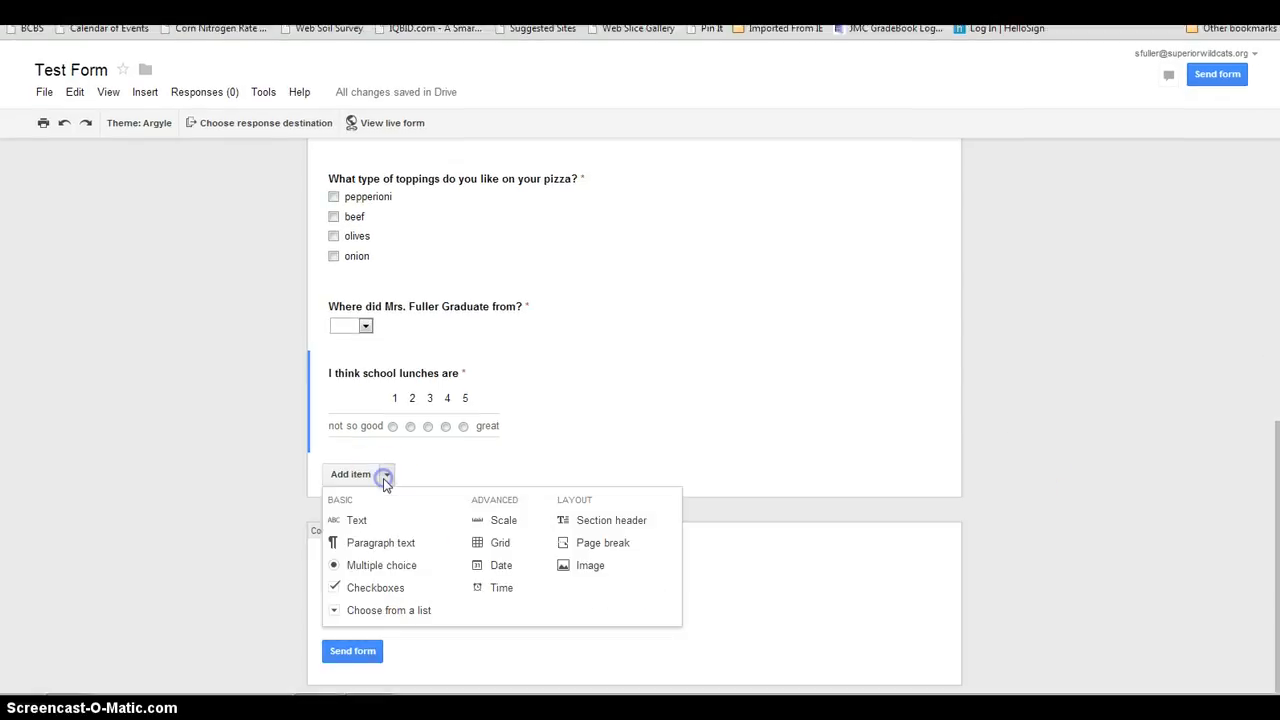
pyautogui.click(503, 544)
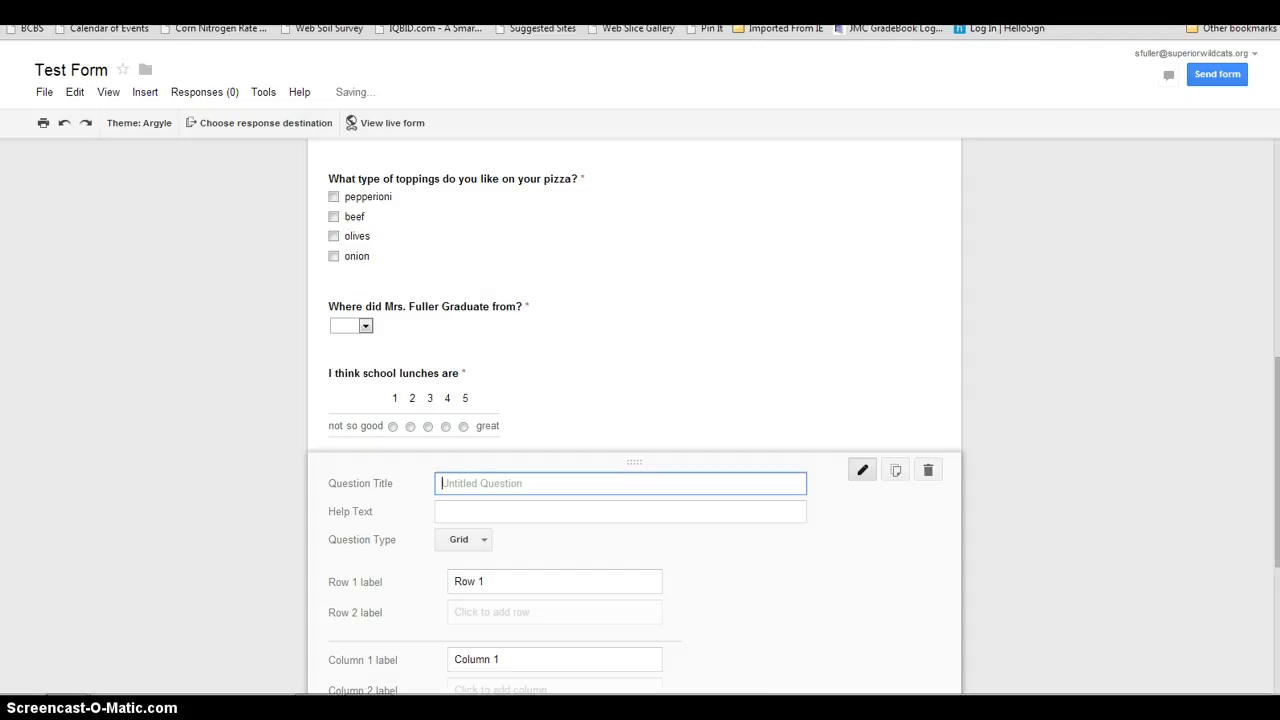
pyautogui.moveTo(1270, 390); pyautogui.dragTo(1270, 438)
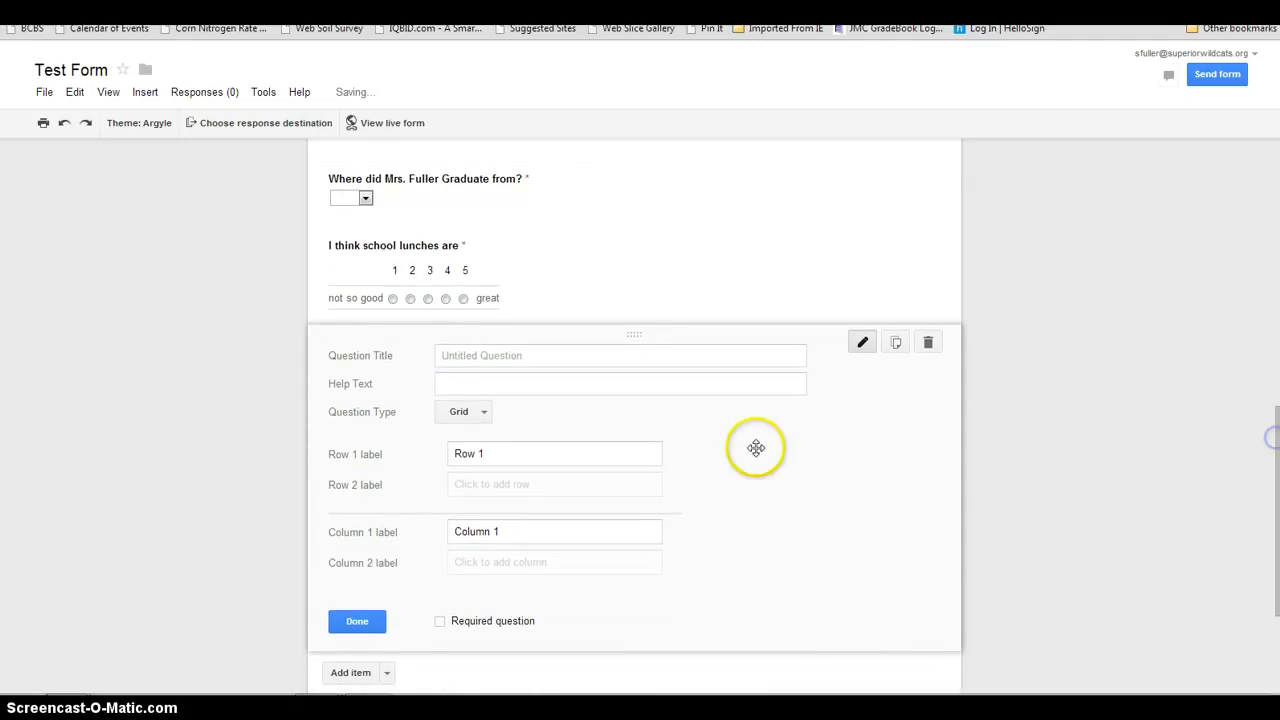
# Step: Label the grid question's two columns True and False
pyautogui.click(471, 533)
pyautogui.write('True')
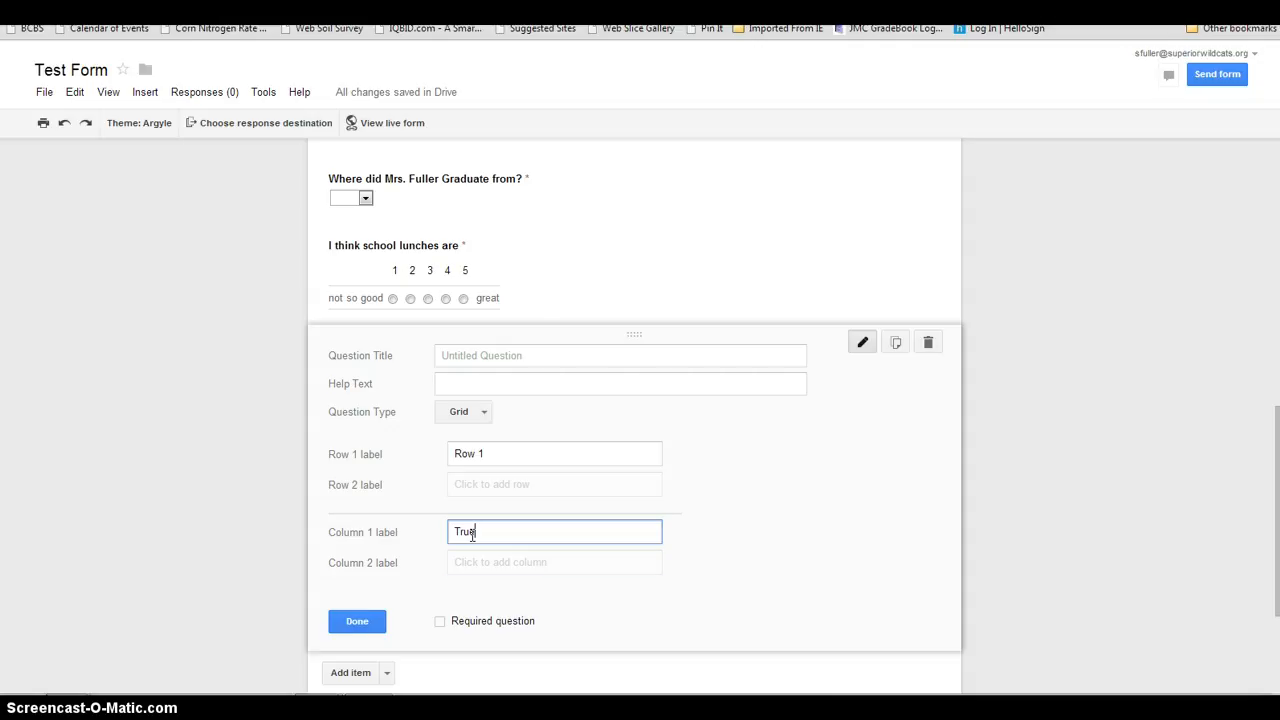
pyautogui.press('Tab')
pyautogui.write('Fals')
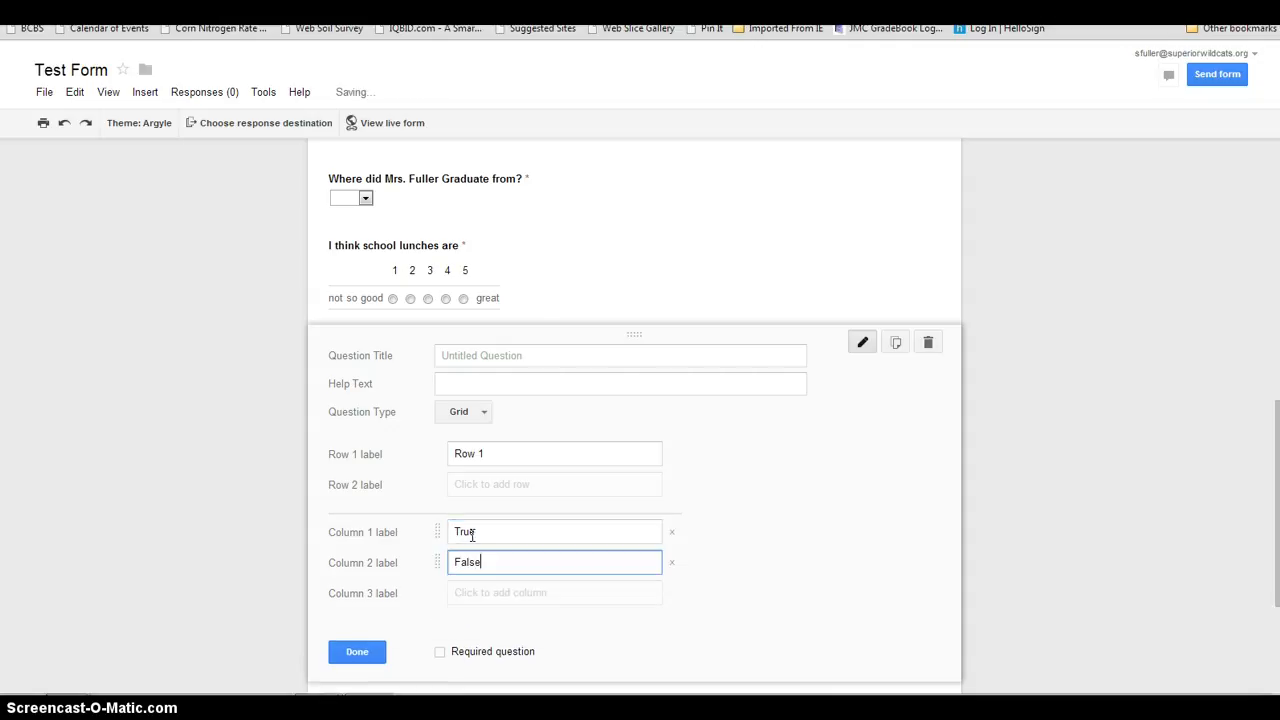
# Step: Label the grid question's rows "The sky is blue.", "Grass is purple." and "I like rainbows."
pyautogui.click(486, 456)
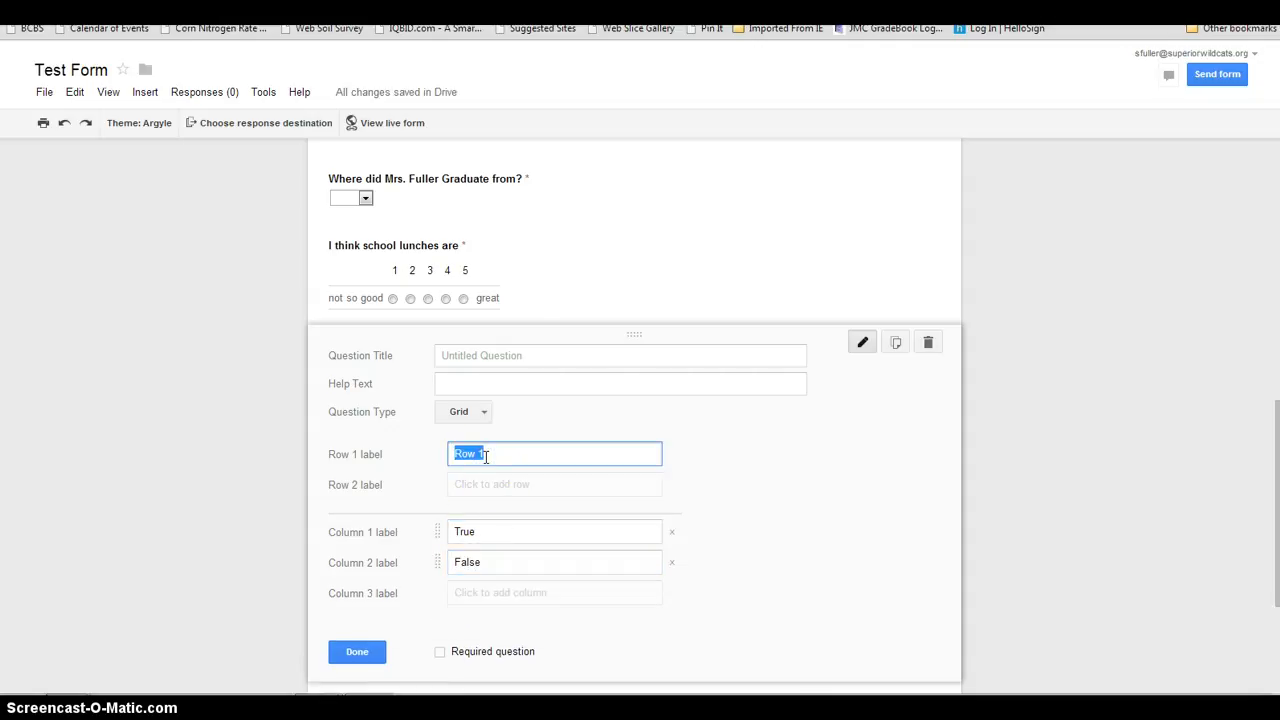
pyautogui.write('The sky is blue.')
pyautogui.press('Return')
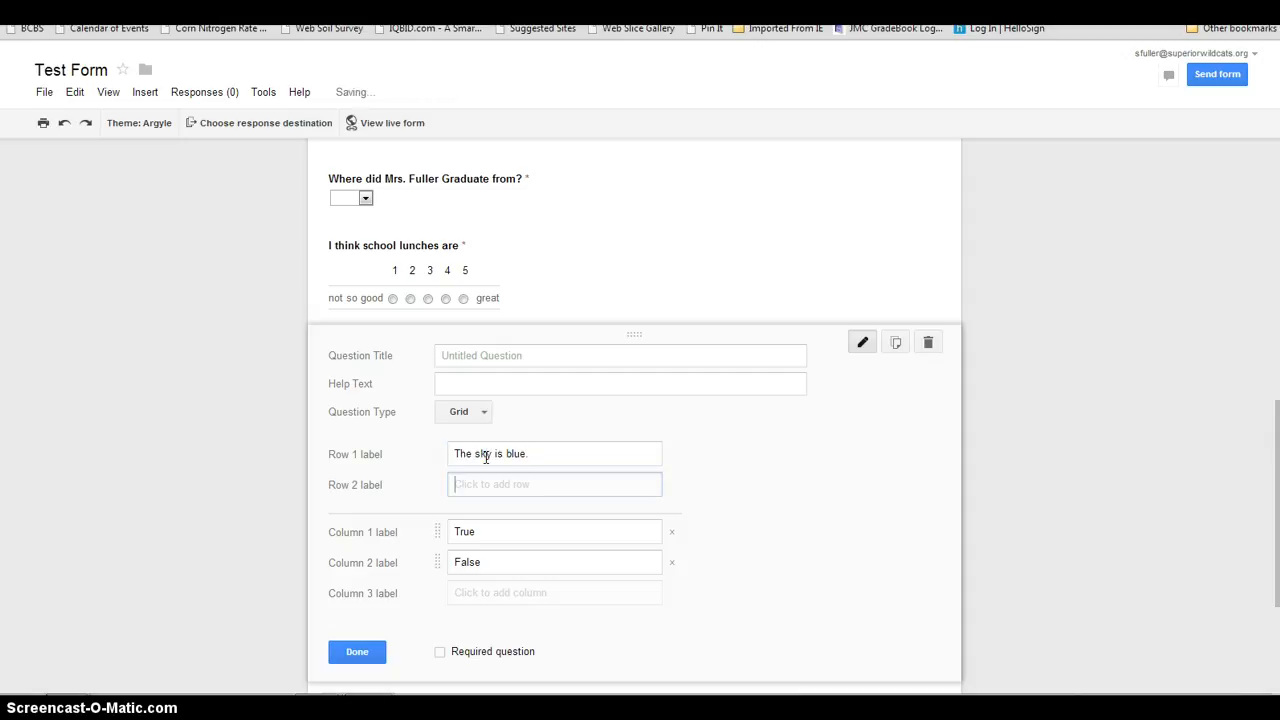
pyautogui.write('Grass is')
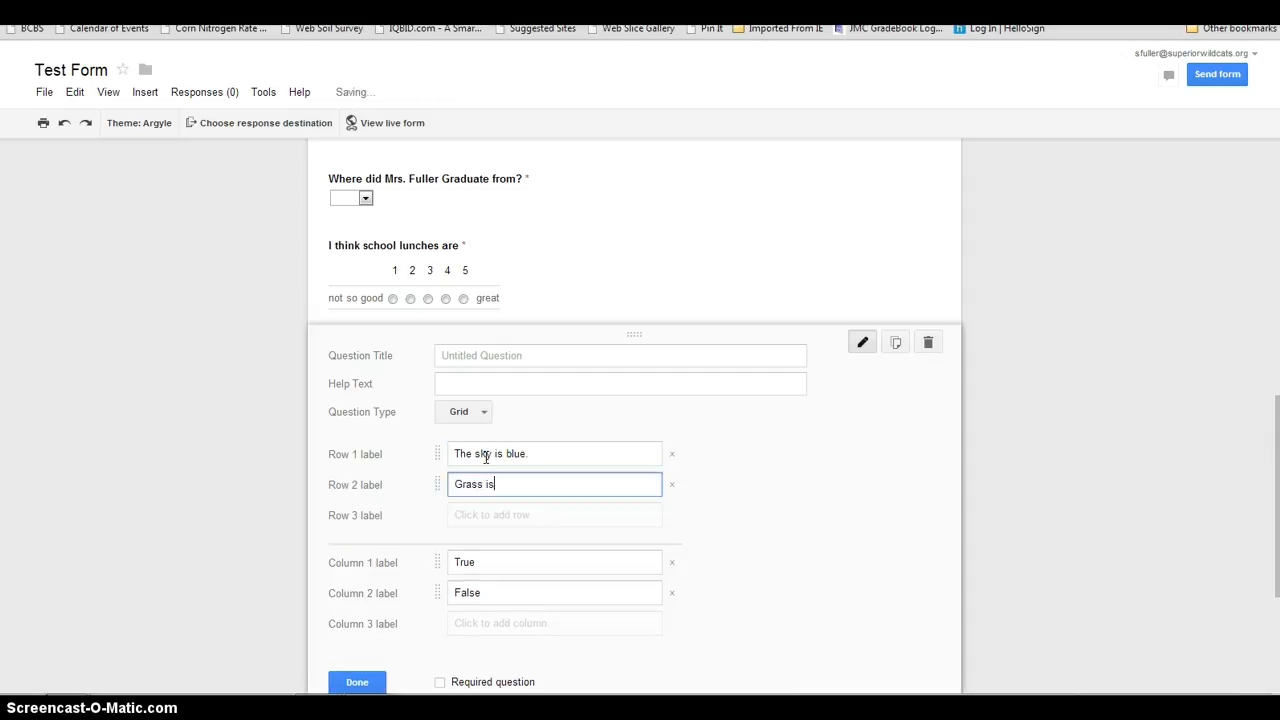
pyautogui.write(' purple.')
pyautogui.press('Return')
pyautogui.write('I like rainbows.')
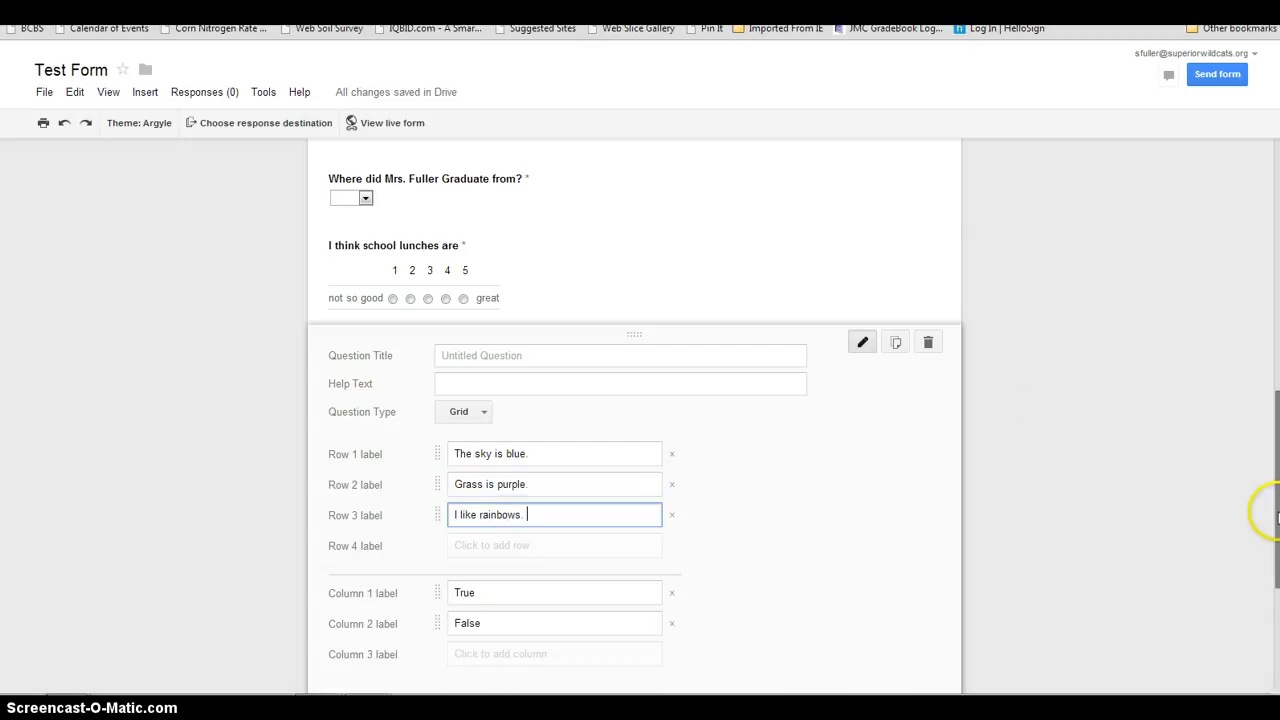
# Step: Make the grid question required and finish editing it
pyautogui.moveTo(1278, 518); pyautogui.dragTo(1278, 585)
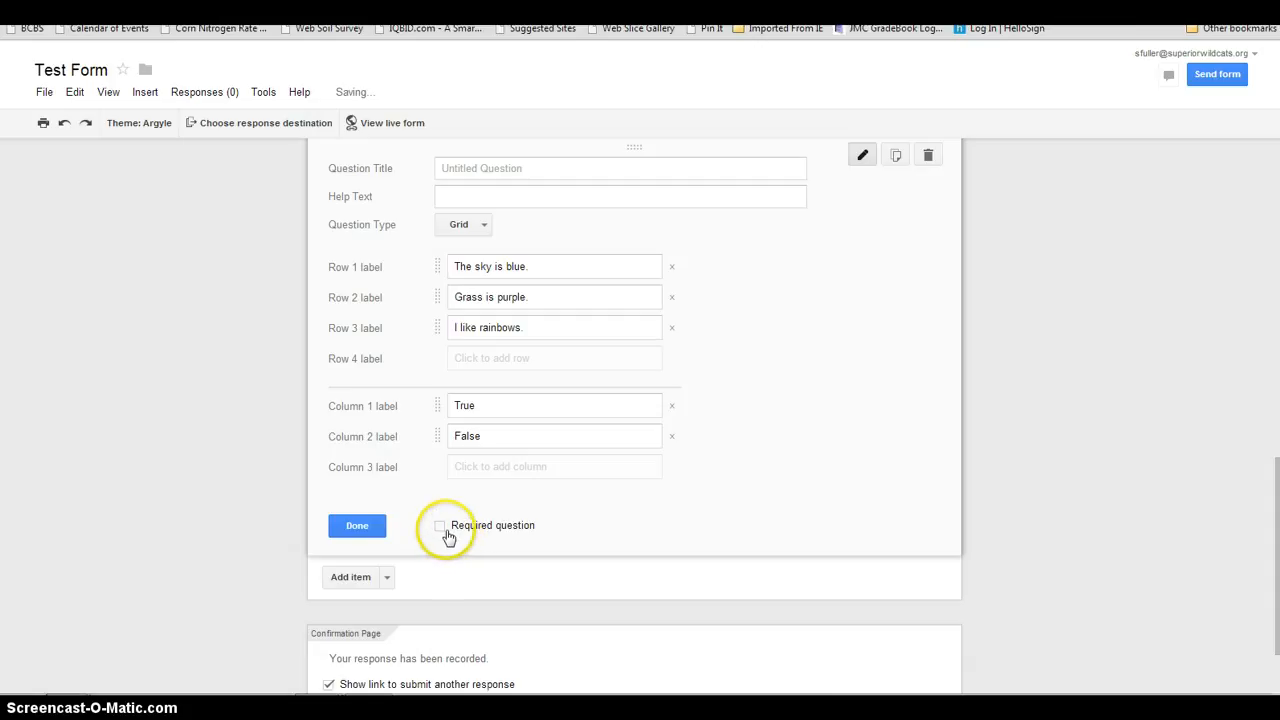
pyautogui.click(441, 527)
pyautogui.click(368, 526)
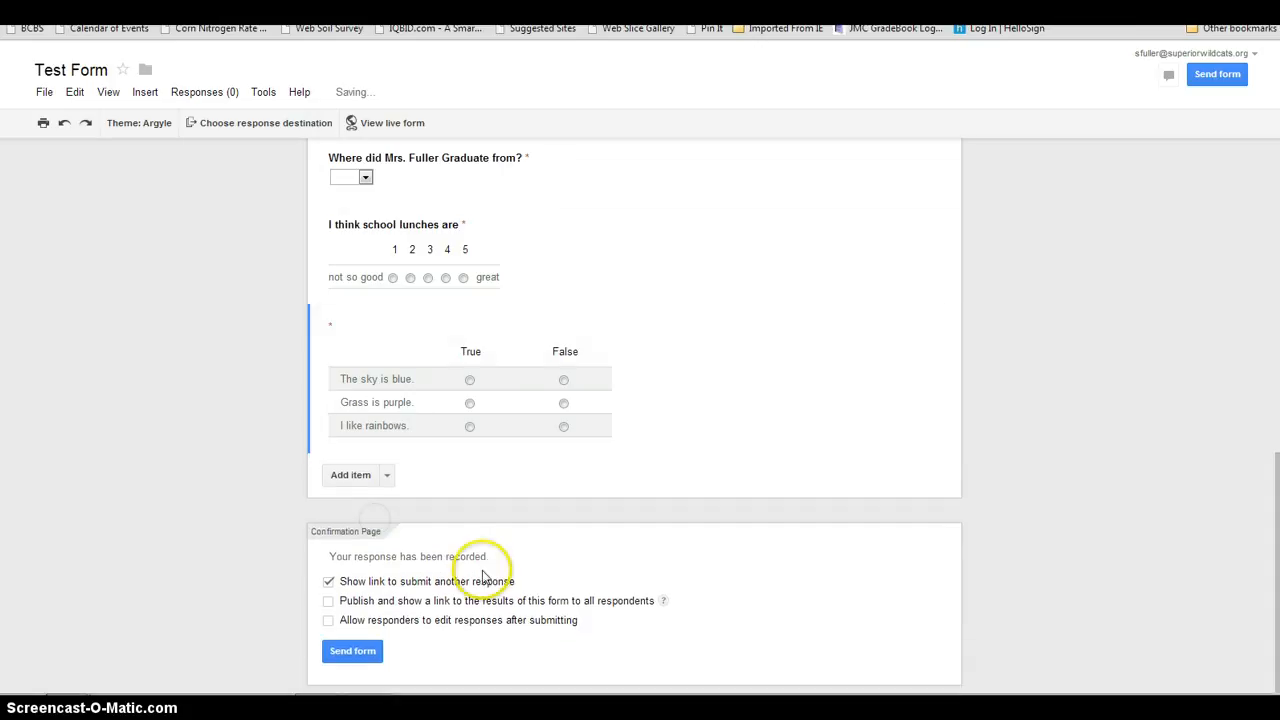
# Step: Add a date question titled "What day can you attend our IEP?" below the grid question
pyautogui.click(389, 477)
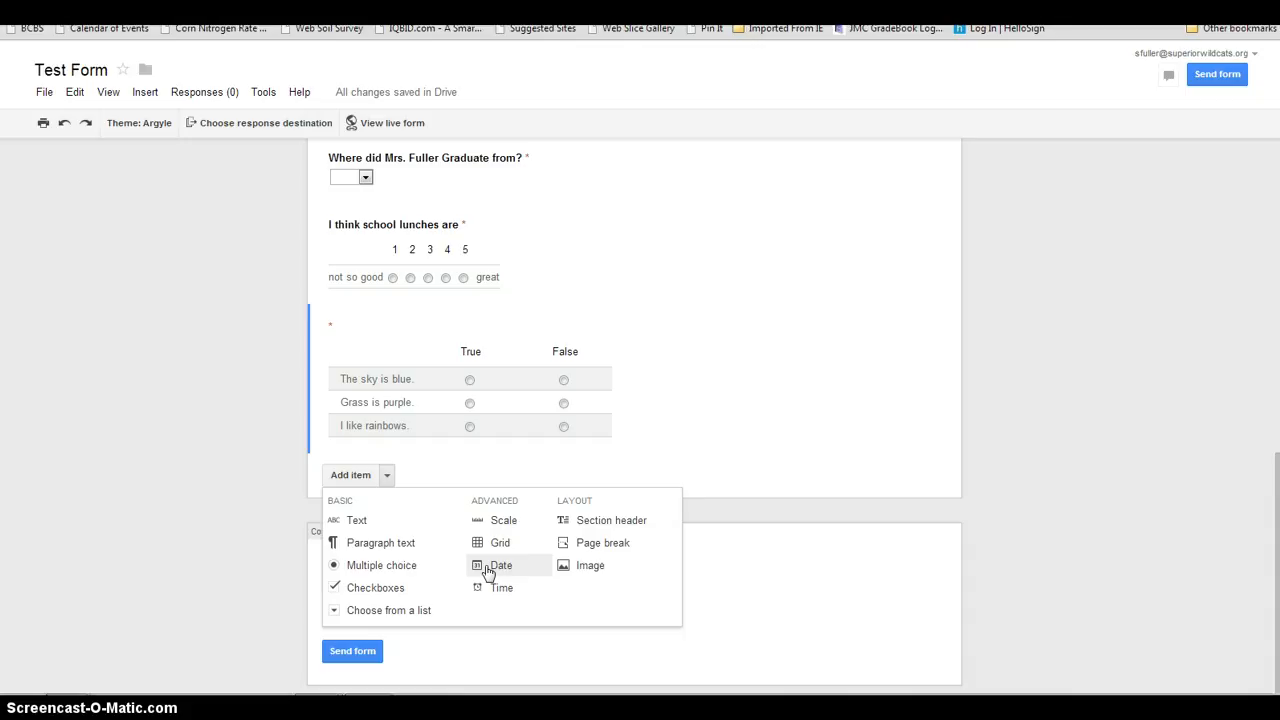
pyautogui.click(488, 570)
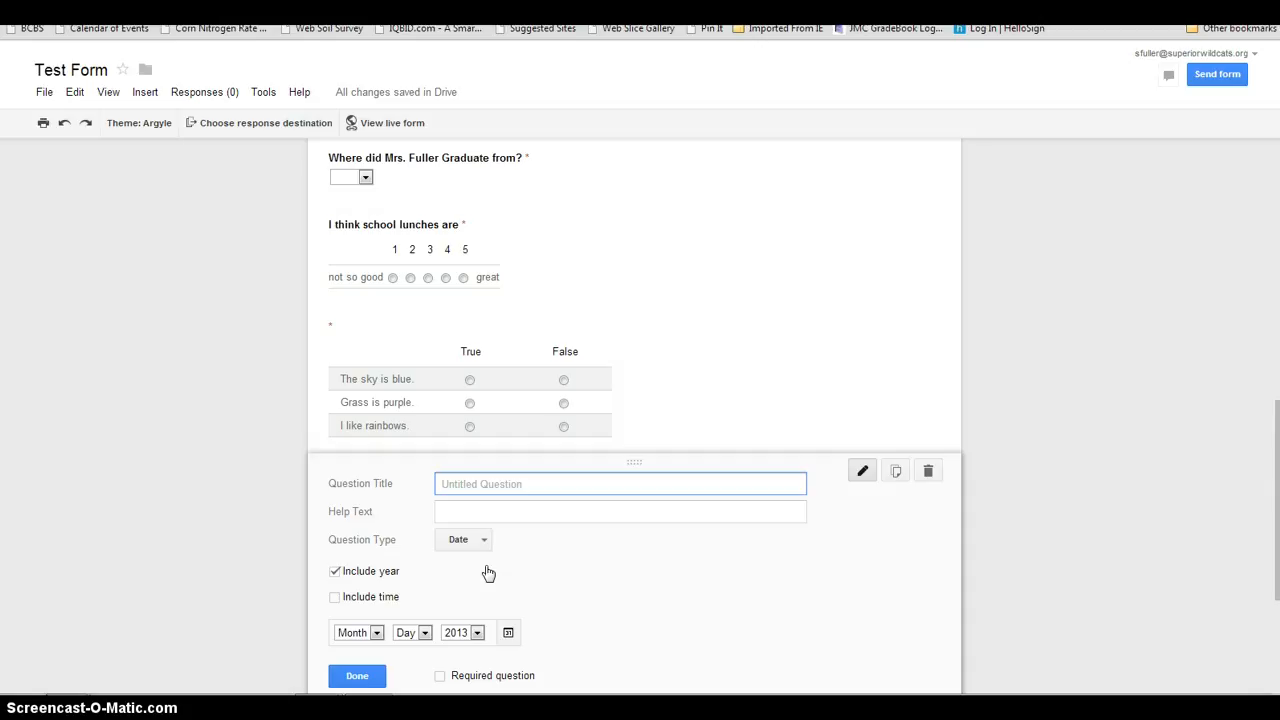
pyautogui.write('What day can you attend our IEP?')
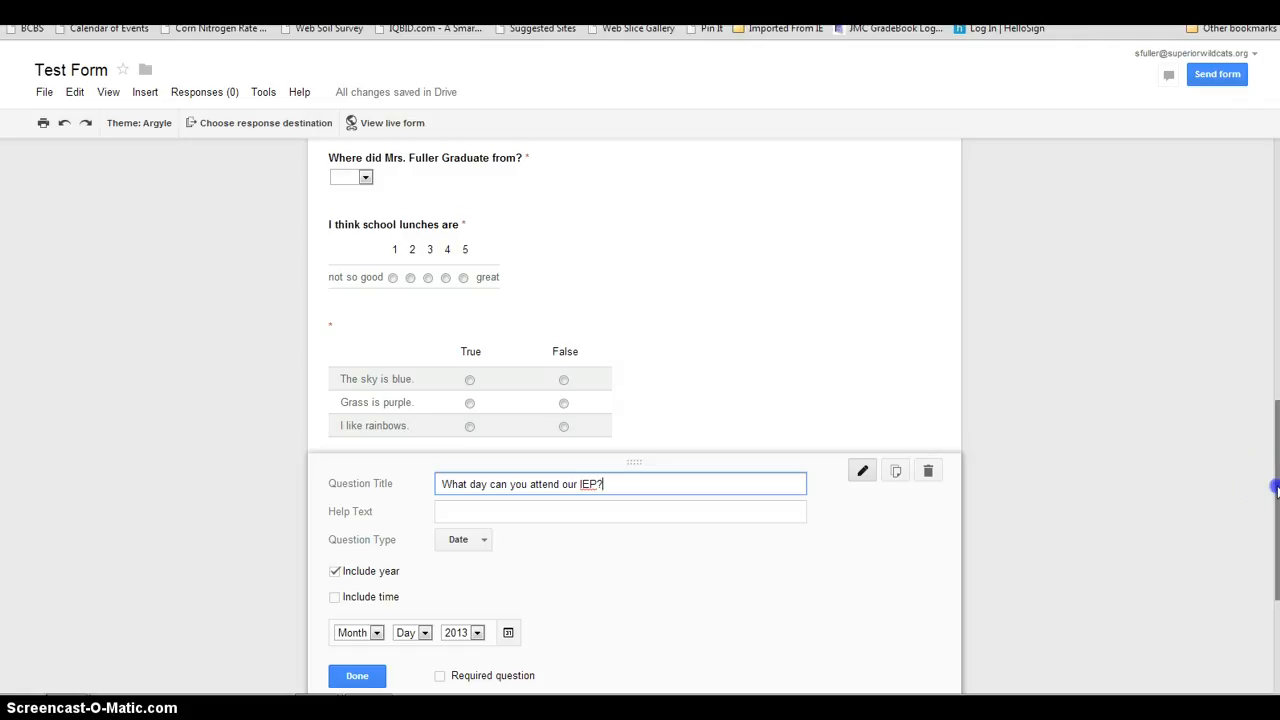
# Step: Exclude both the year and the time from the IEP date question, make it required and finish editing it
pyautogui.scroll(-1, 1274, 490)
pyautogui.click(337, 470)
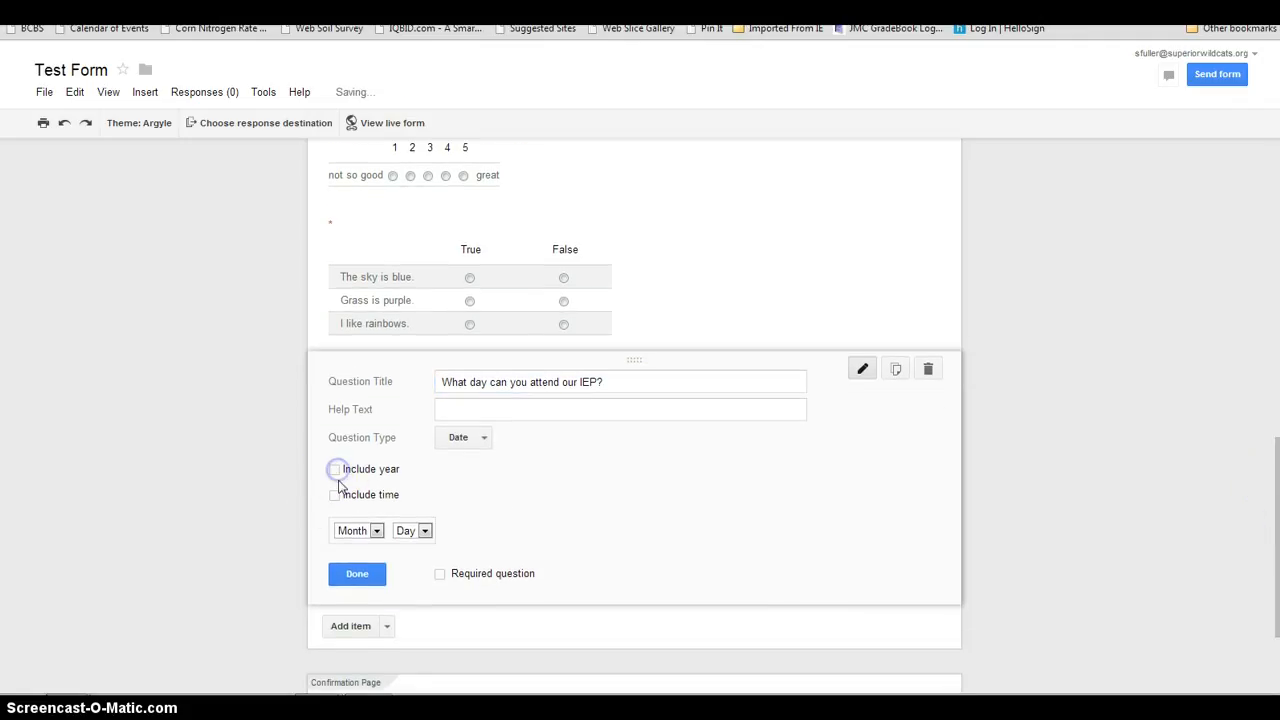
pyautogui.click(340, 497)
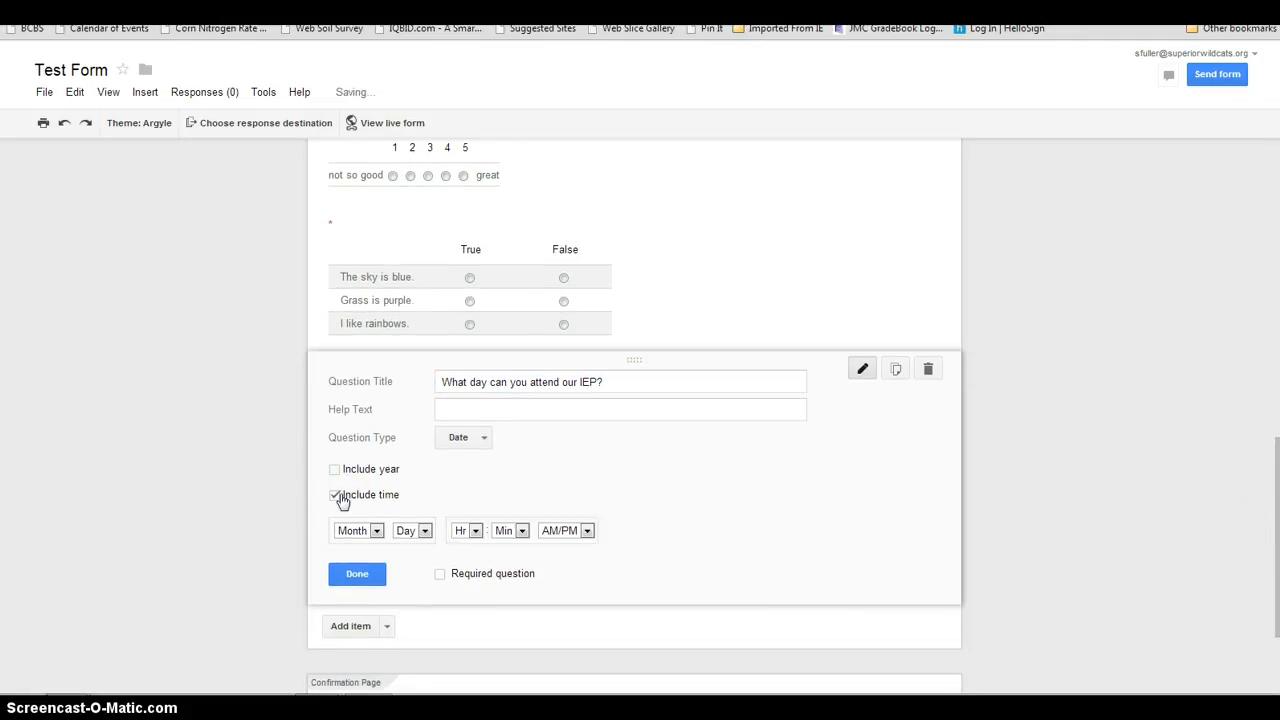
pyautogui.click(336, 496)
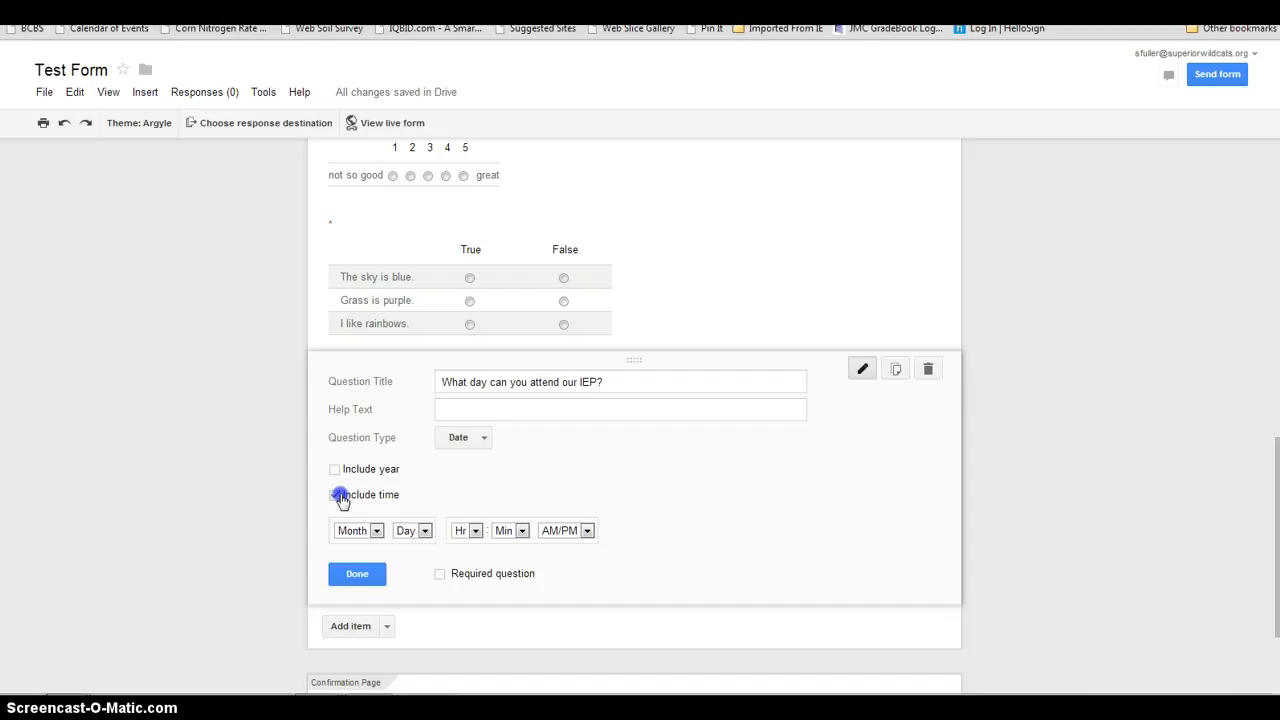
pyautogui.click(439, 573)
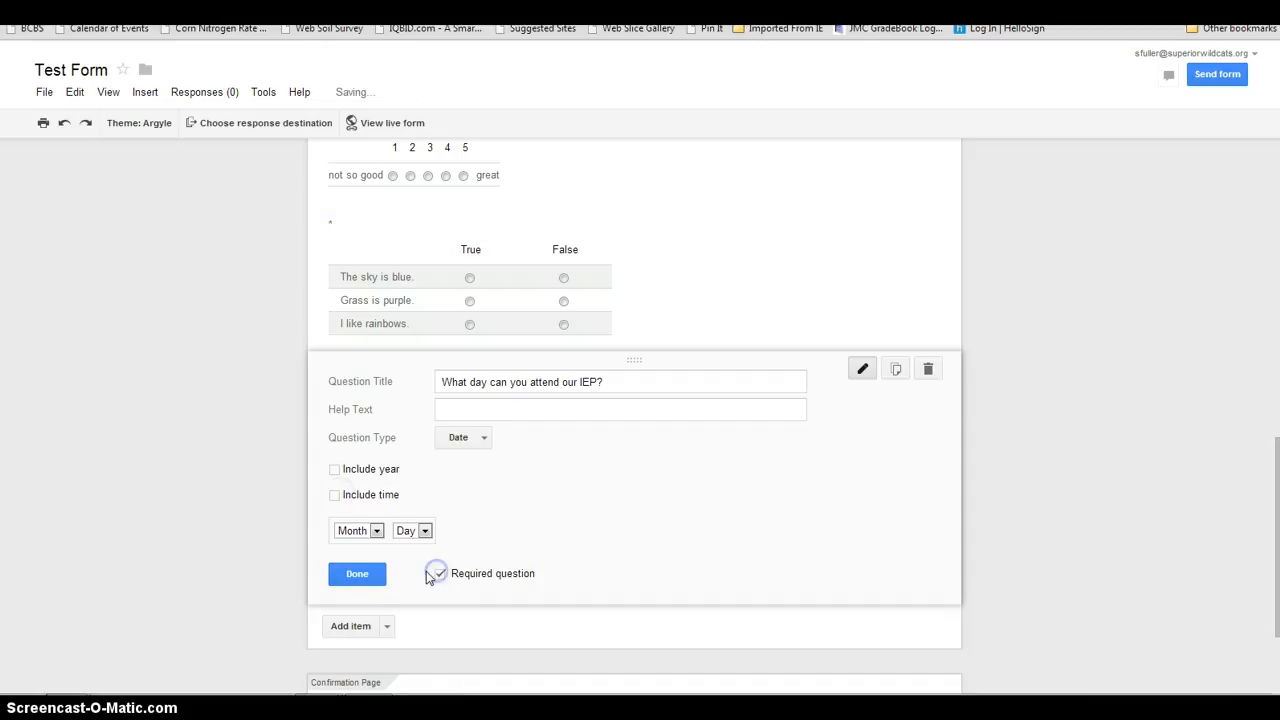
pyautogui.click(360, 573)
# Step: Add a required time question titled "What is the best time to reach you?" and finish editing it
pyautogui.click(389, 477)
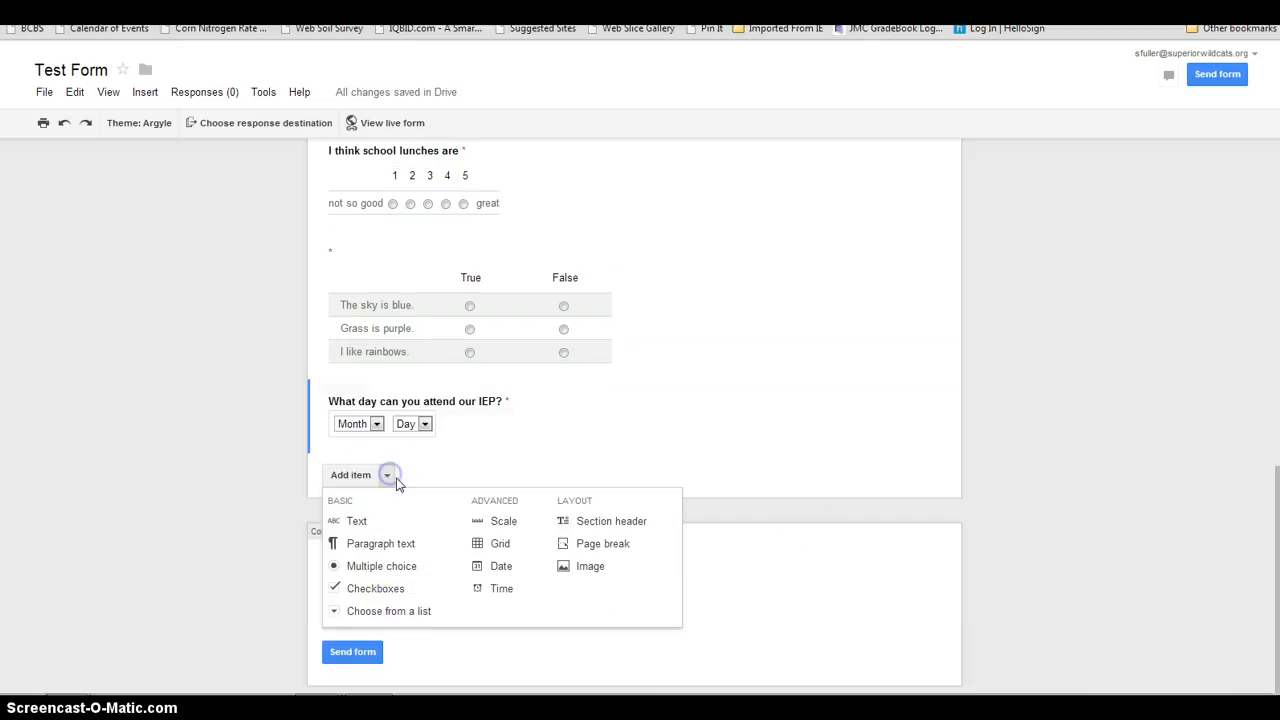
pyautogui.click(514, 588)
pyautogui.click(497, 488)
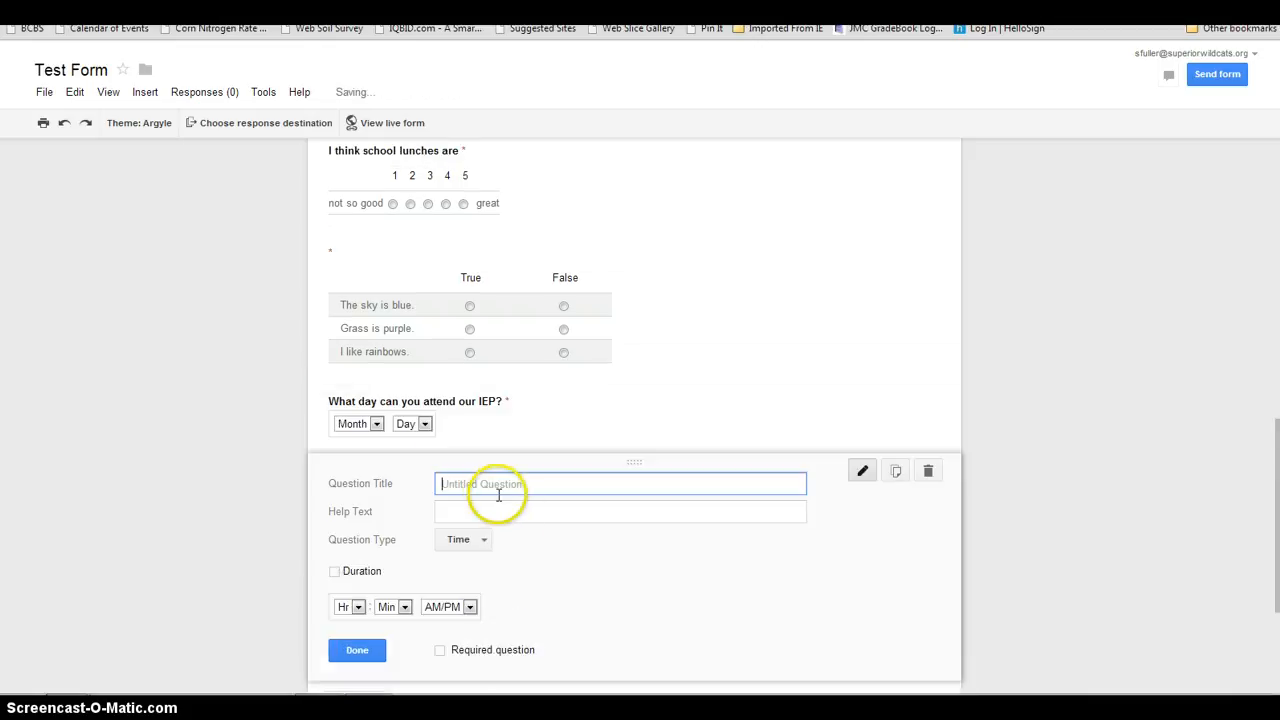
pyautogui.write('Wha')
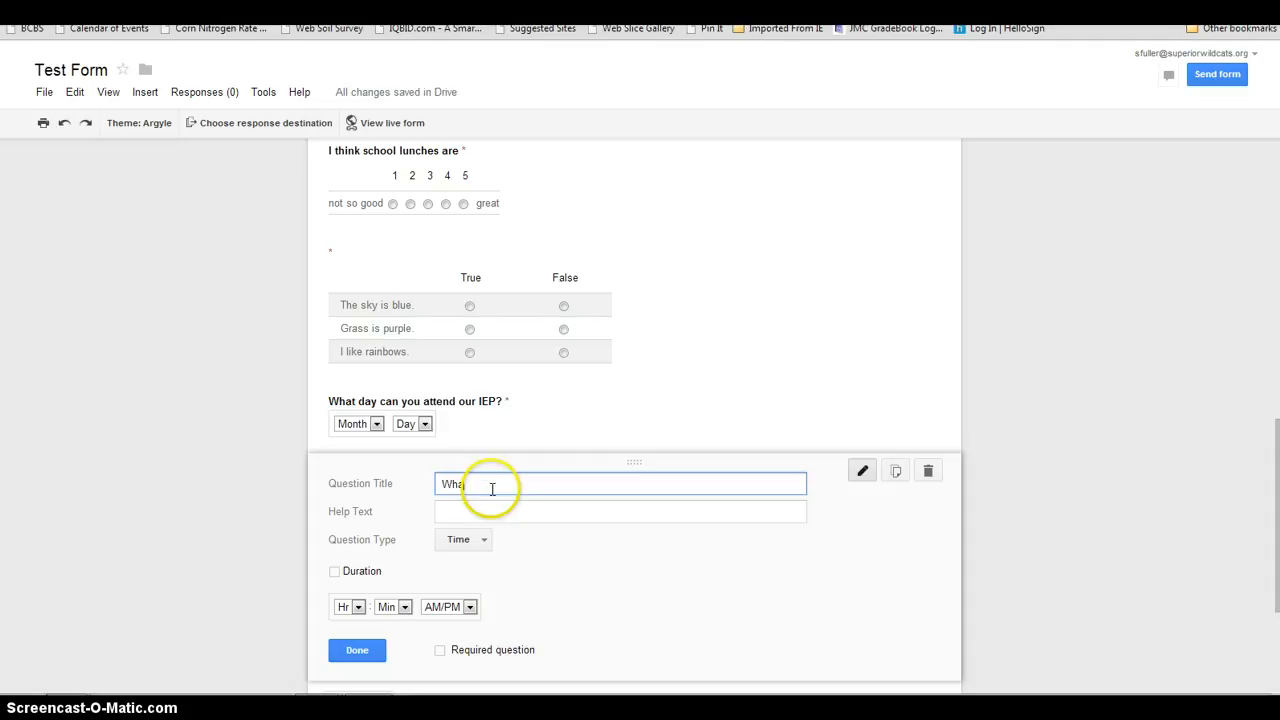
pyautogui.write('t is the best time to reach you?')
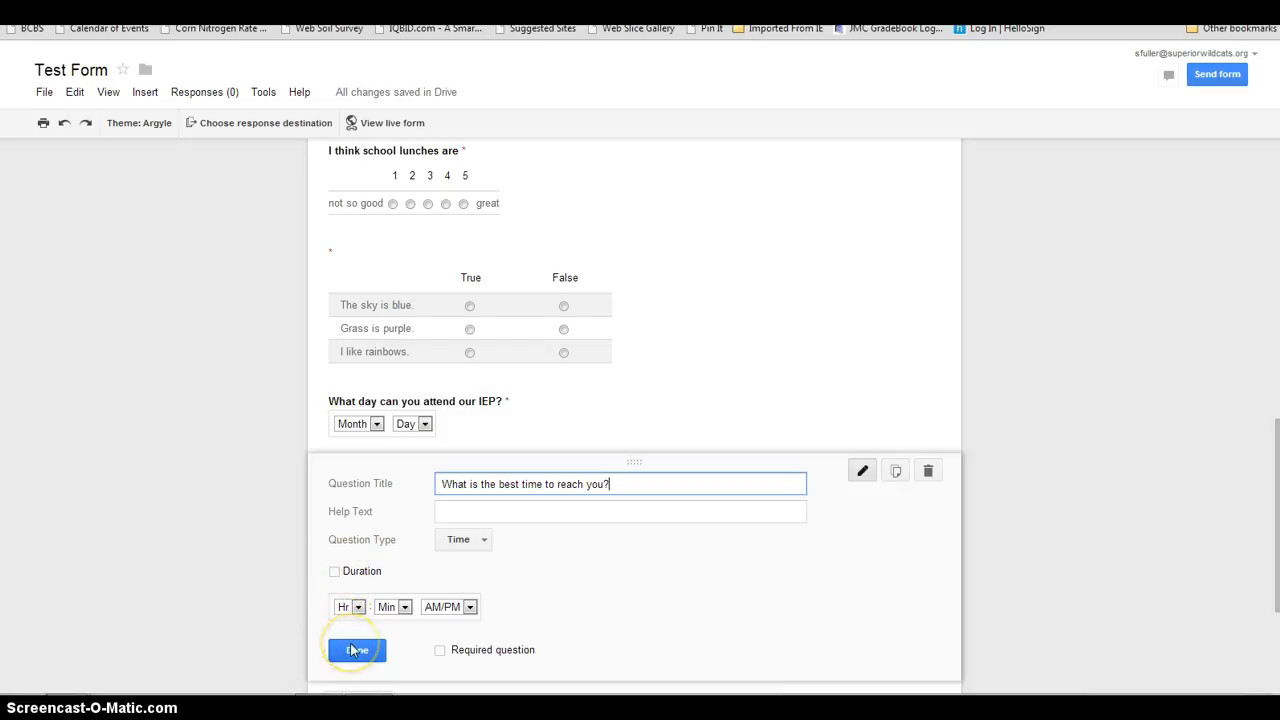
pyautogui.click(440, 650)
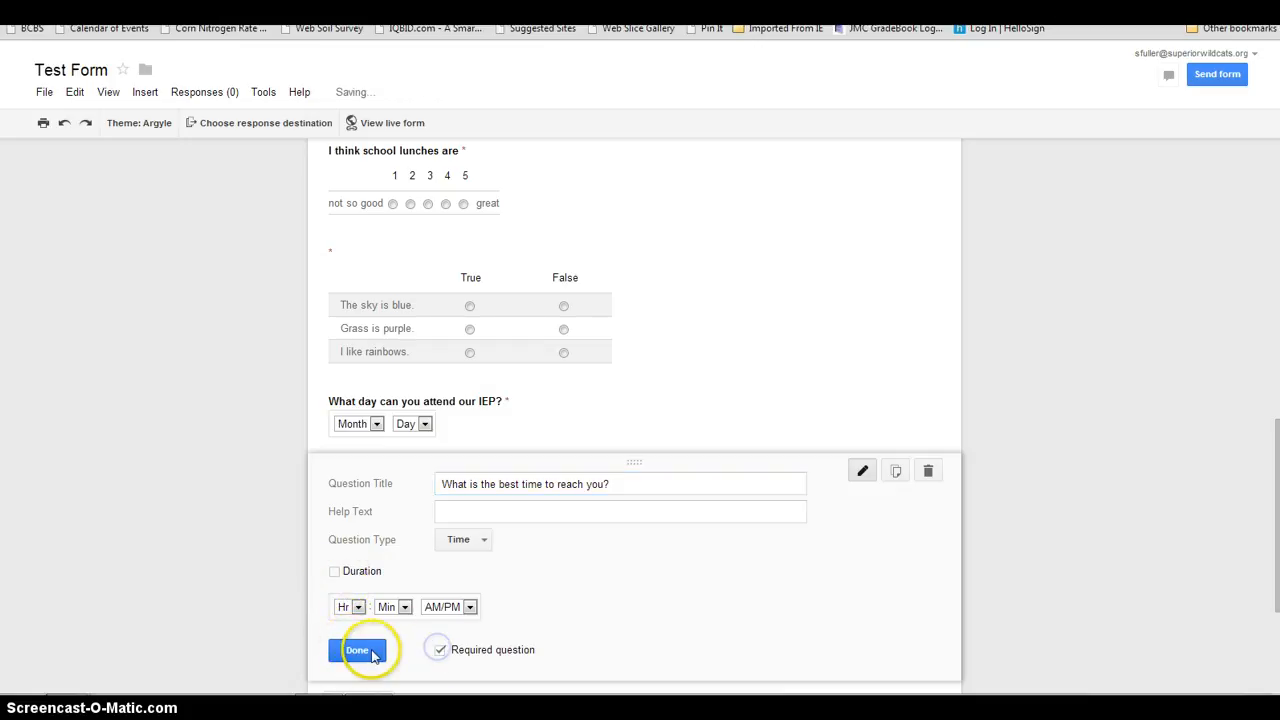
pyautogui.click(362, 649)
# Step: Add a required date question titled "When can we meet to discuss school improvement?" that includes the time but not the year
pyautogui.click(386, 474)
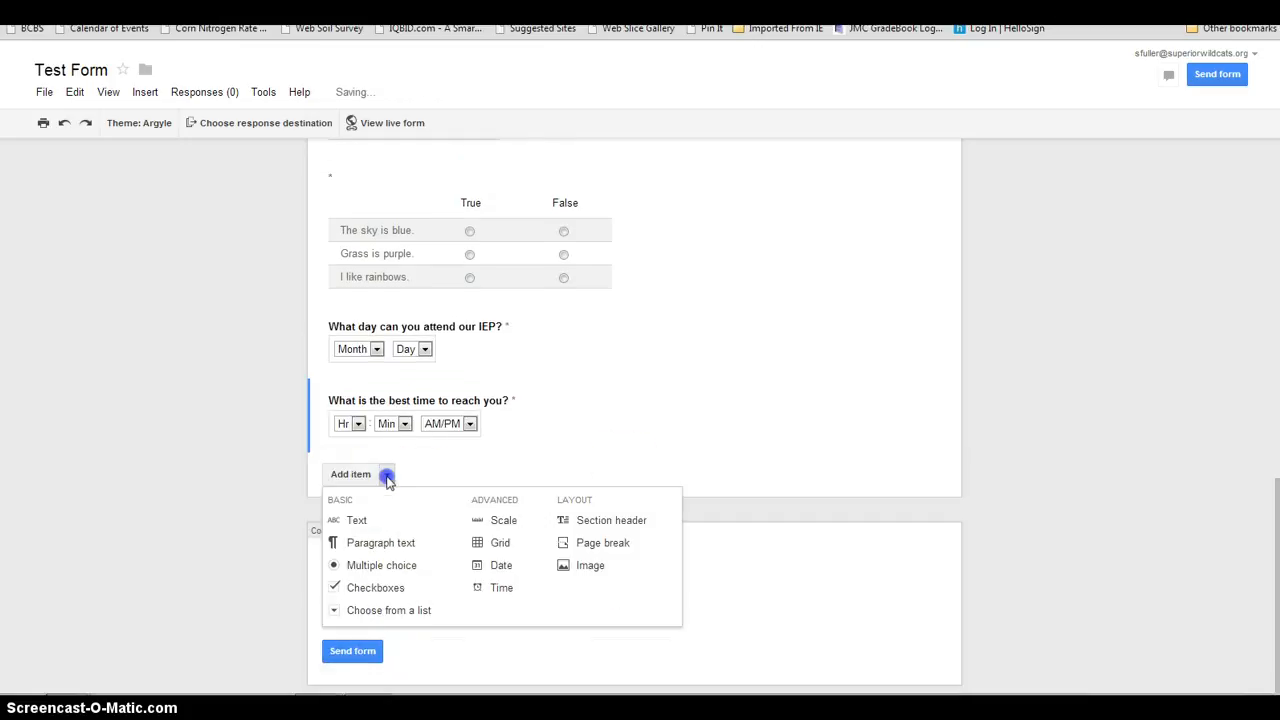
pyautogui.click(501, 566)
pyautogui.click(334, 571)
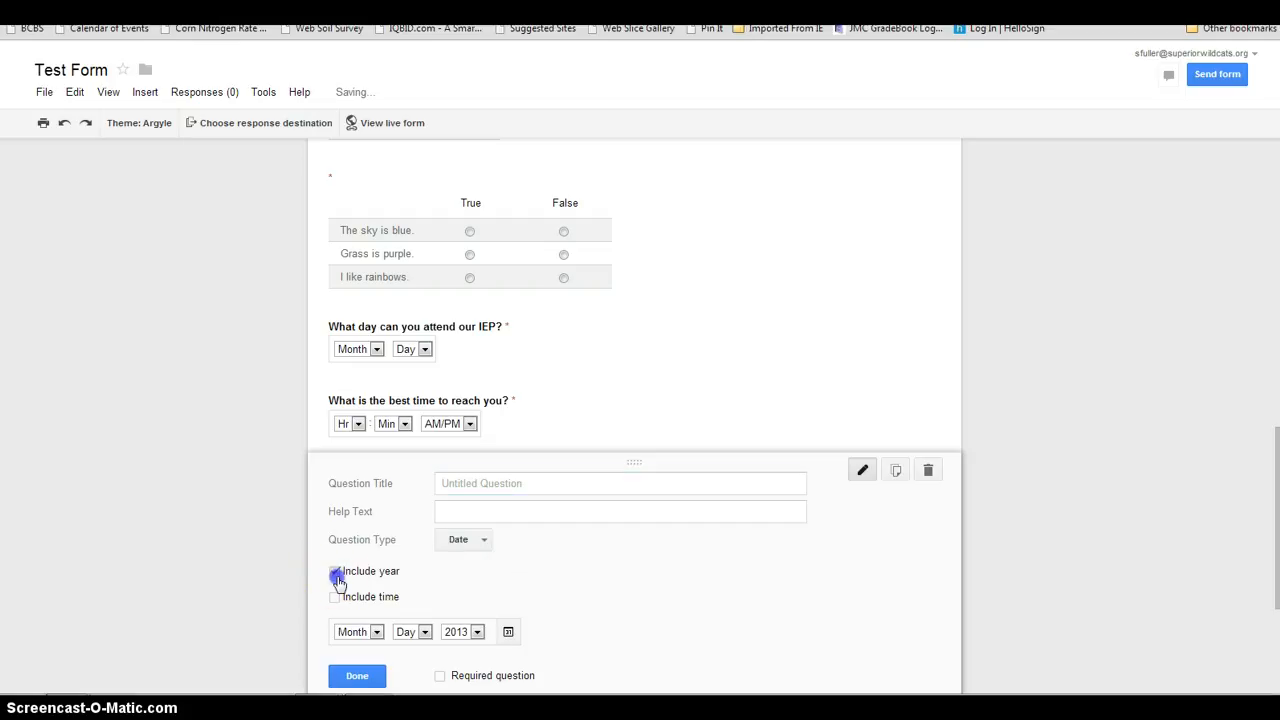
pyautogui.click(335, 597)
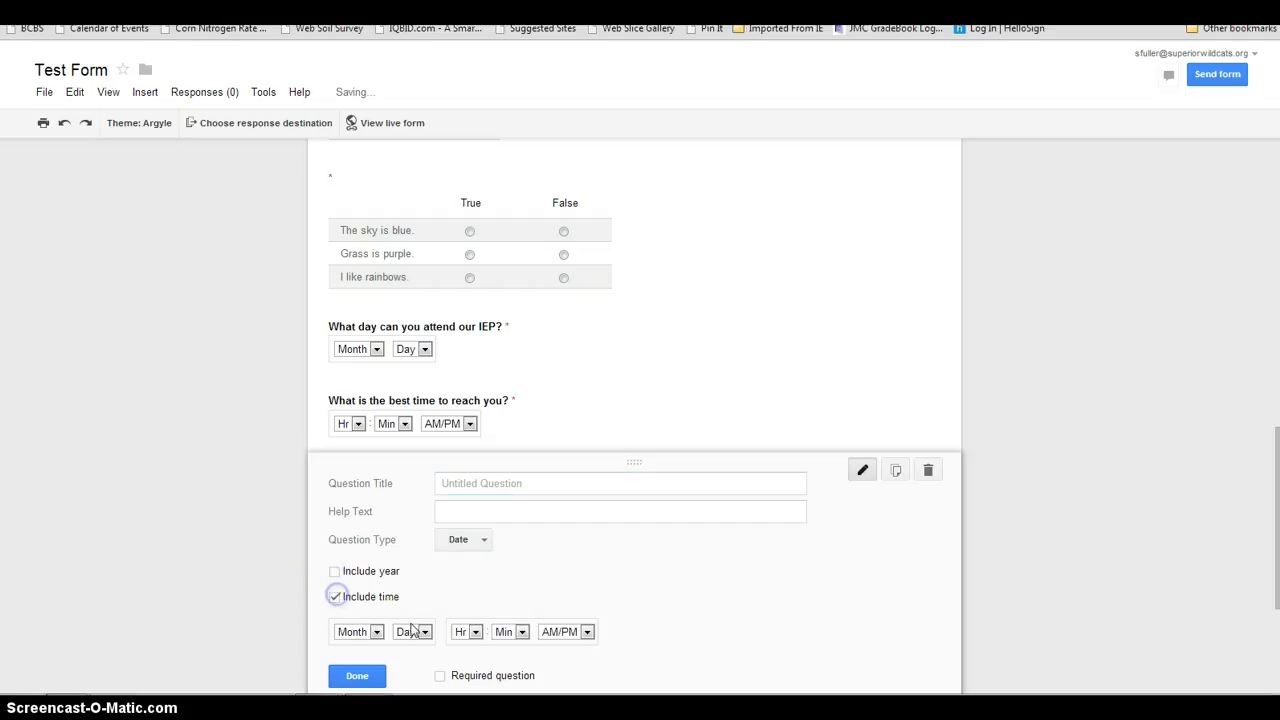
pyautogui.click(498, 490)
pyautogui.write('When can we m')
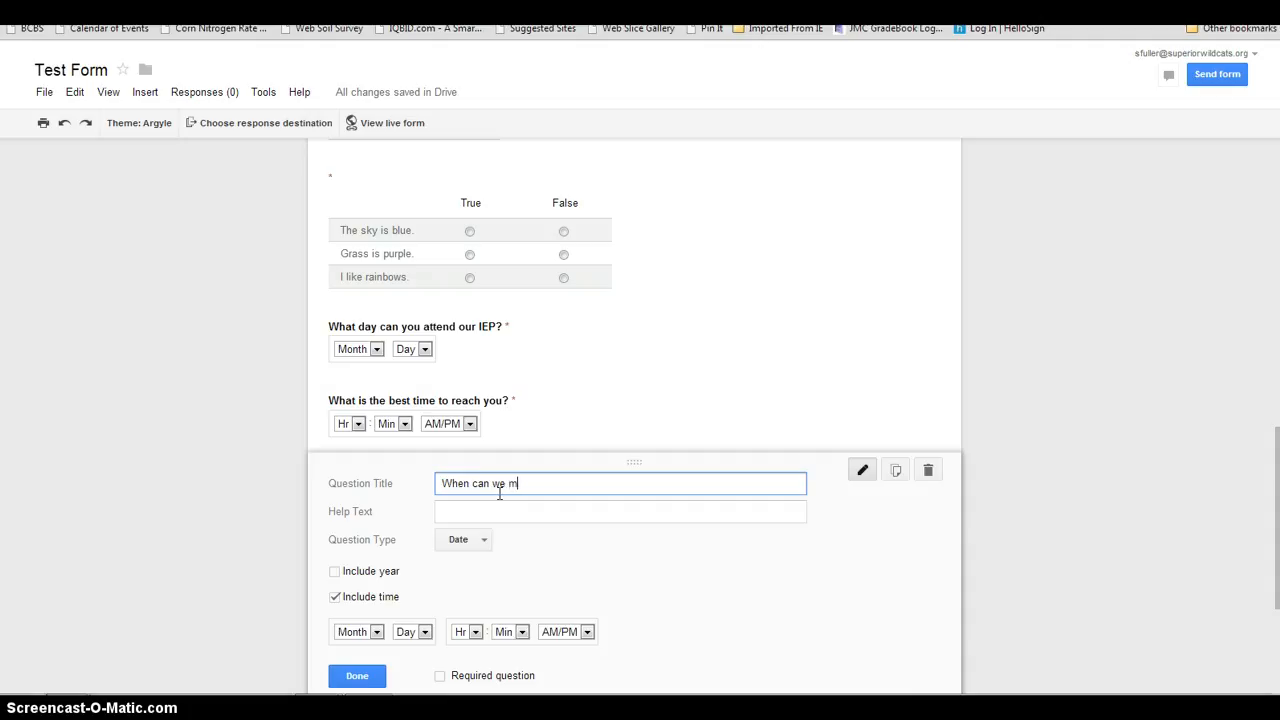
pyautogui.write('eet to discuss school impr')
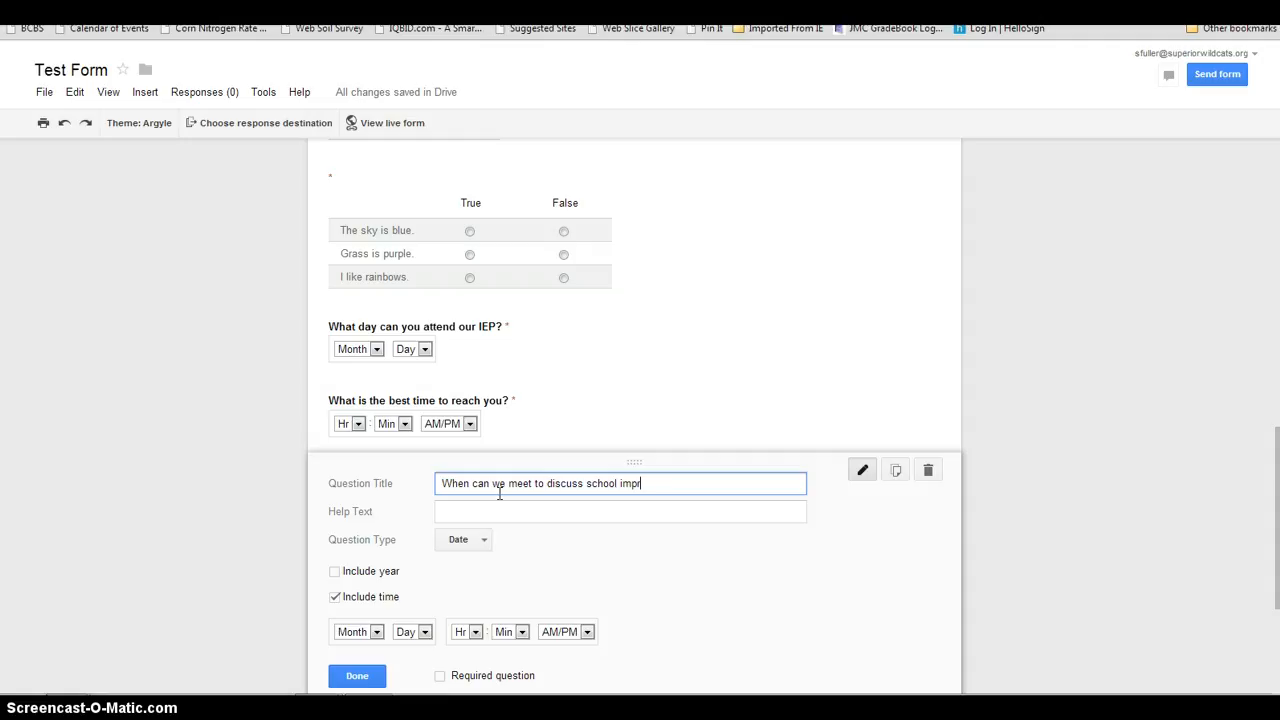
pyautogui.write('ovement?')
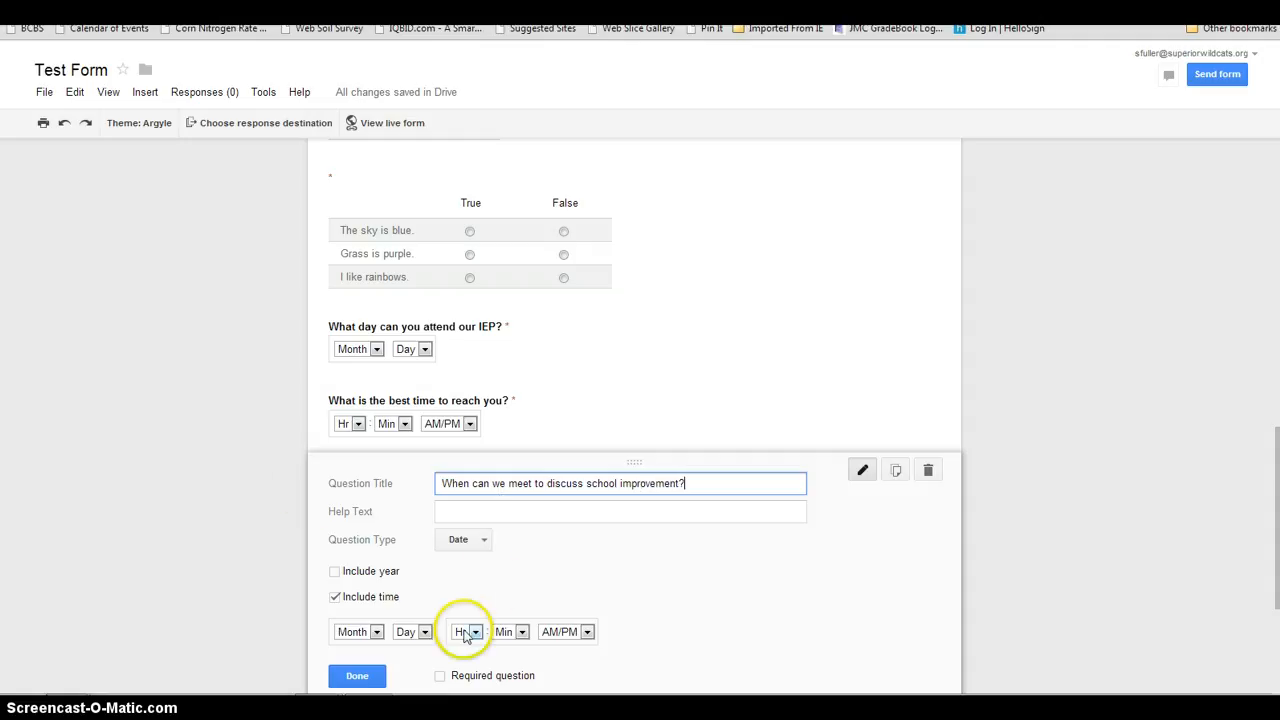
pyautogui.click(440, 675)
pyautogui.click(382, 677)
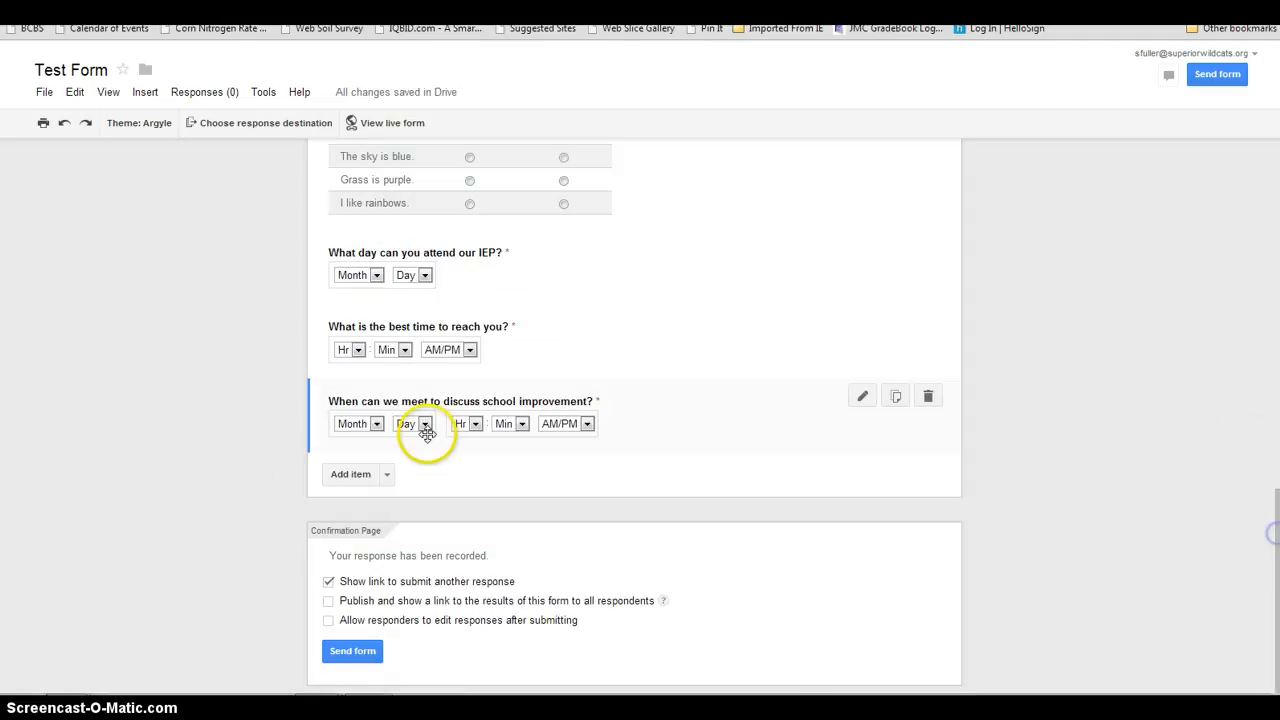
# Step: Insert the family picture from the Profile photos album below the school improvement question and finish editing the image item
pyautogui.click(388, 476)
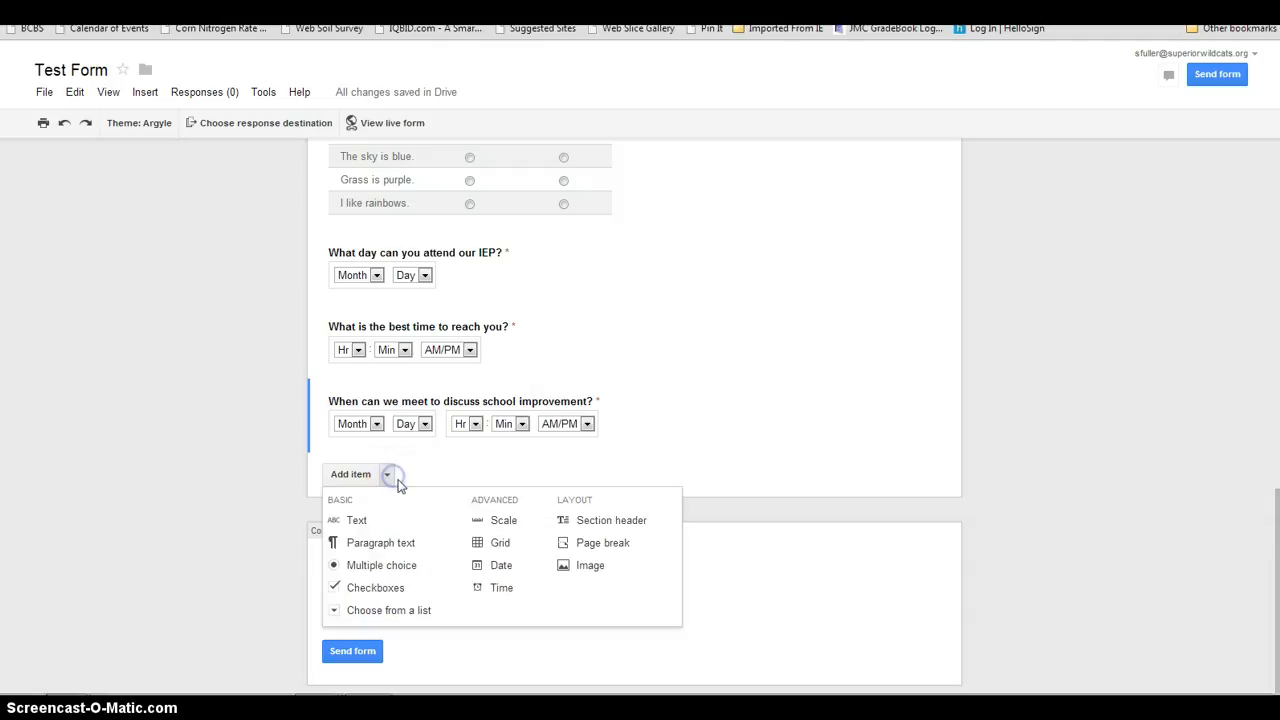
pyautogui.click(581, 565)
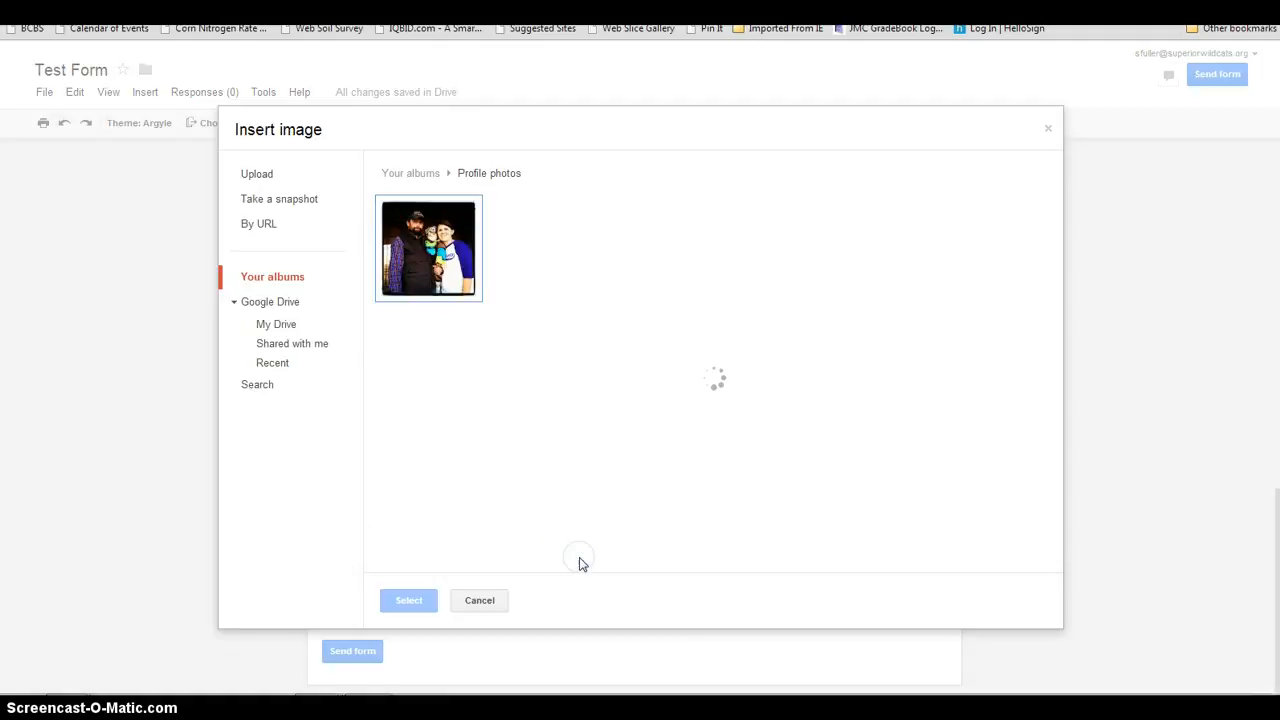
pyautogui.click(441, 256)
pyautogui.click(397, 609)
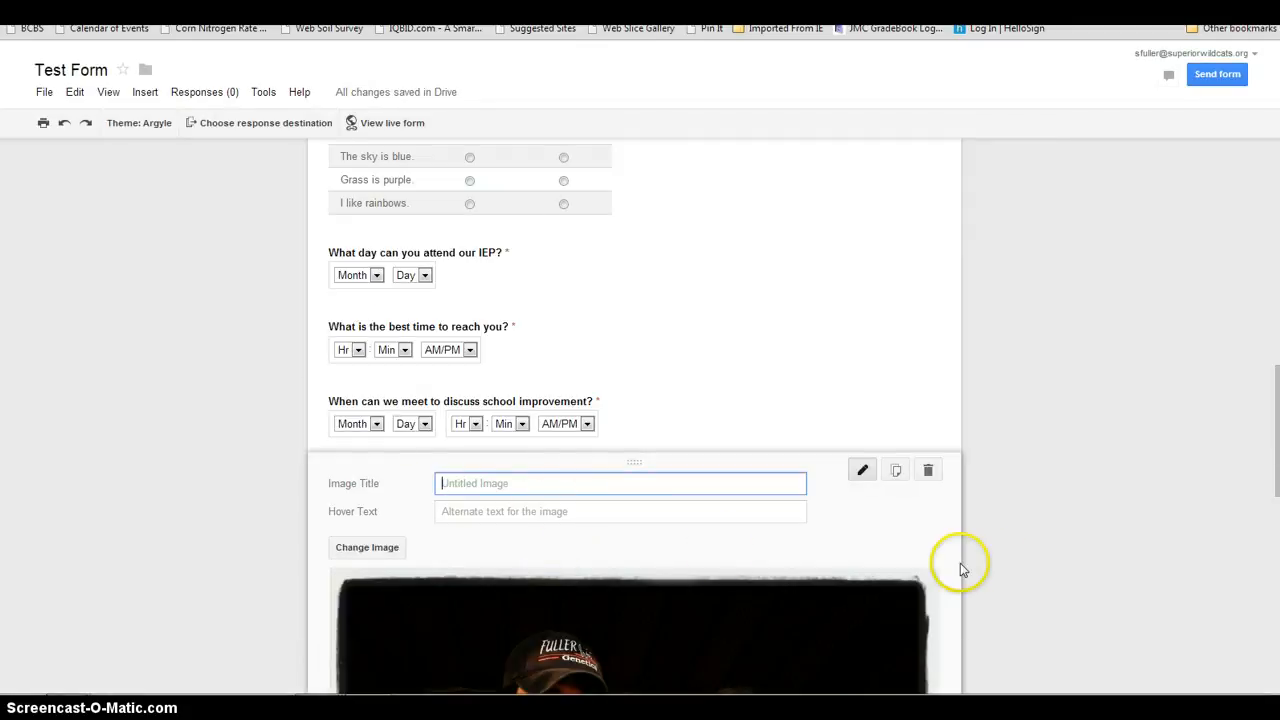
pyautogui.moveTo(1274, 451); pyautogui.dragTo(1279, 595)
pyautogui.click(357, 661)
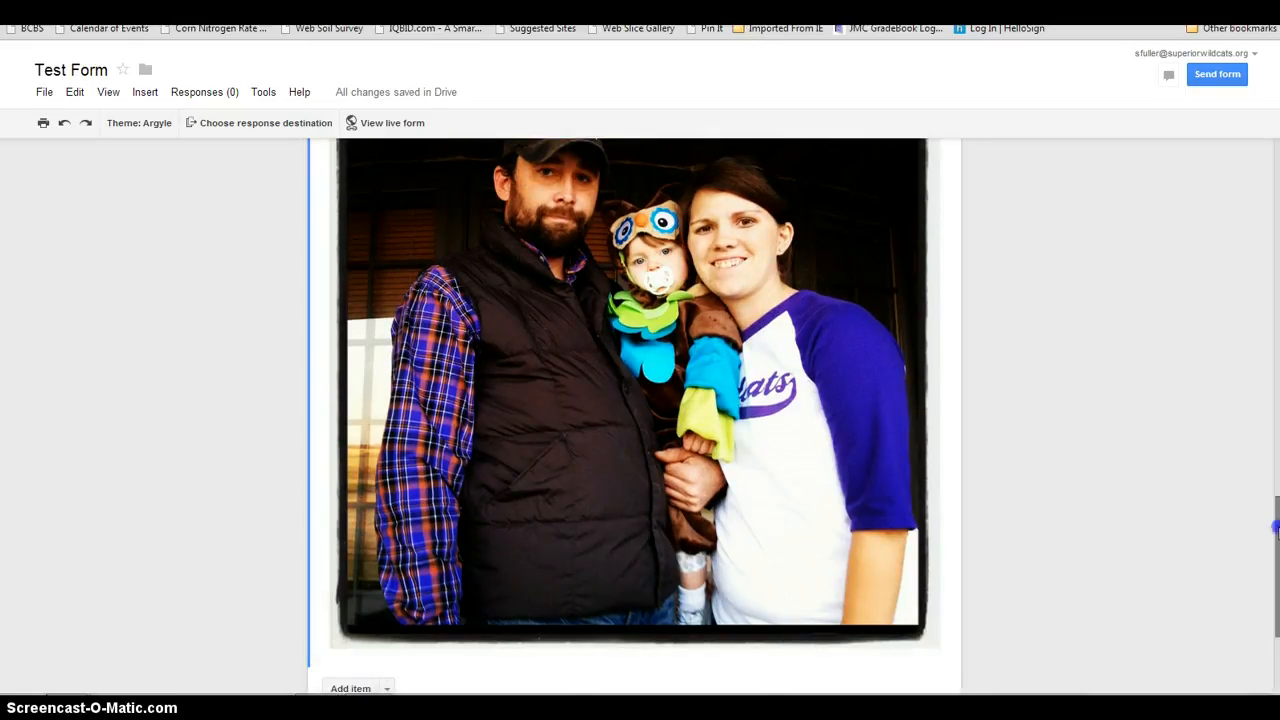
# Step: Add a paragraph text question titled "Describe the picture above." below the image
pyautogui.scroll(-2, 1275, 527)
pyautogui.click(386, 505)
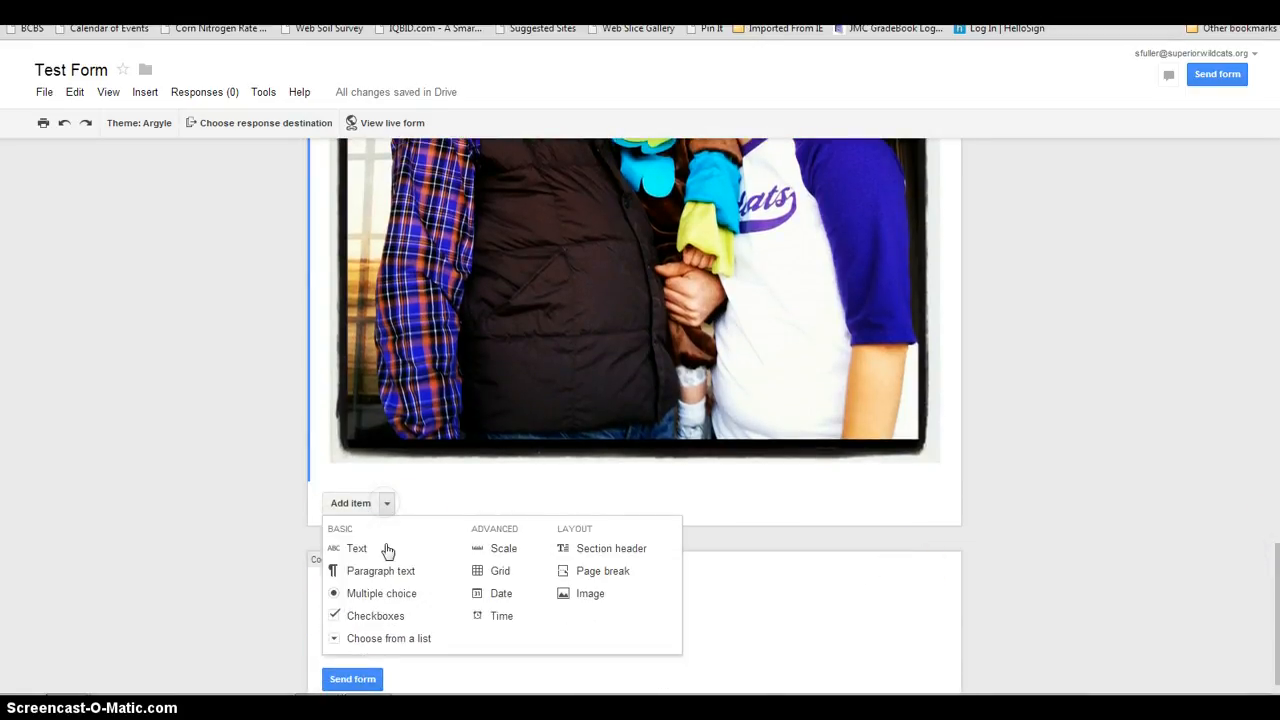
pyautogui.click(384, 574)
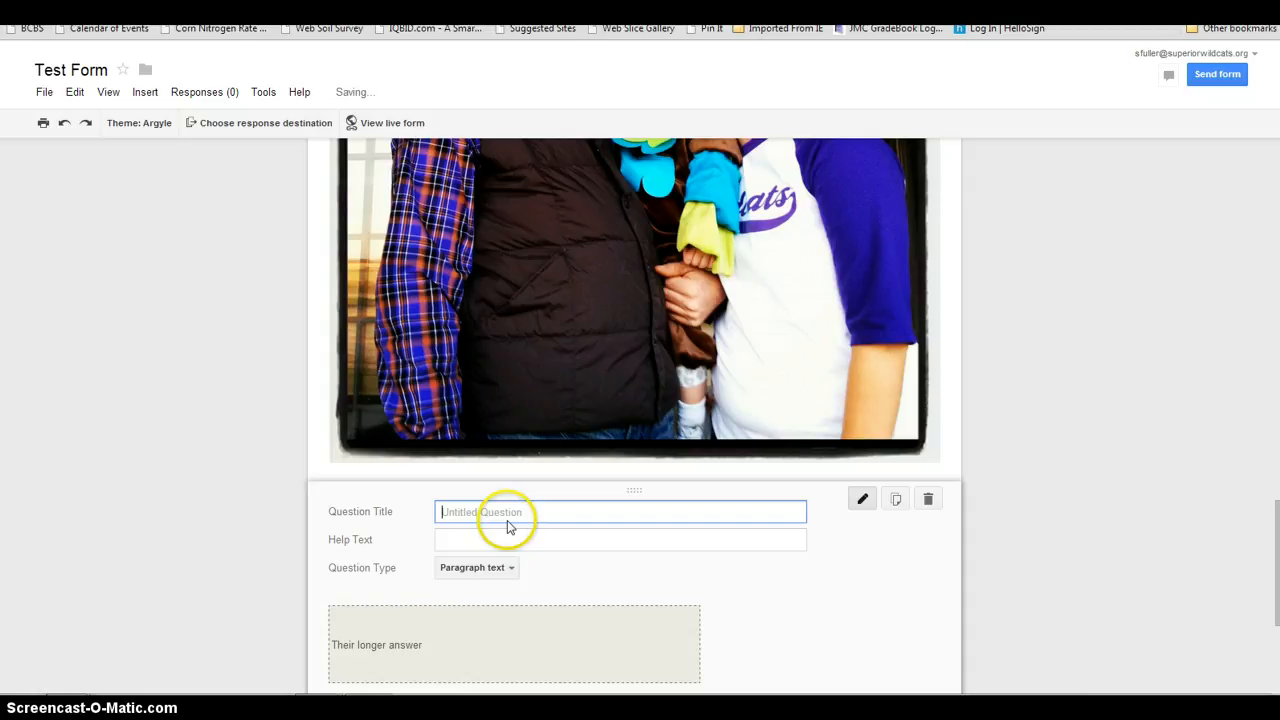
pyautogui.write('Describe the pic')
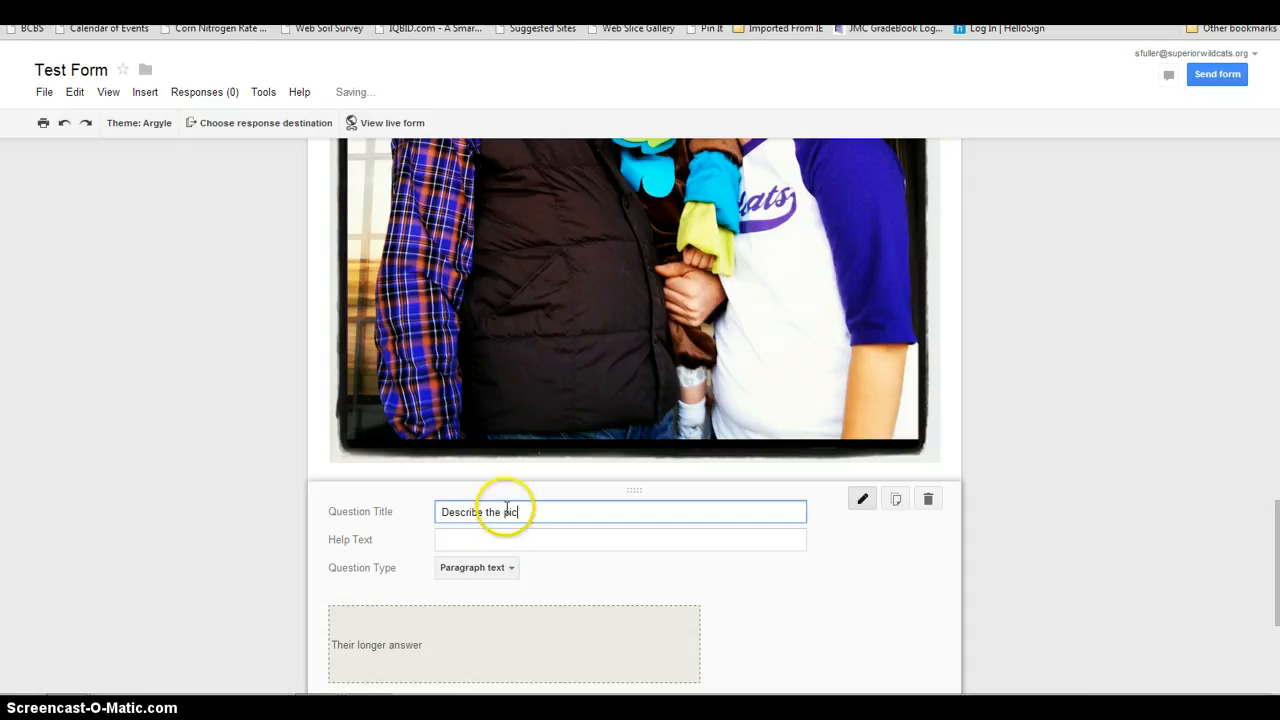
pyautogui.write('ture above.')
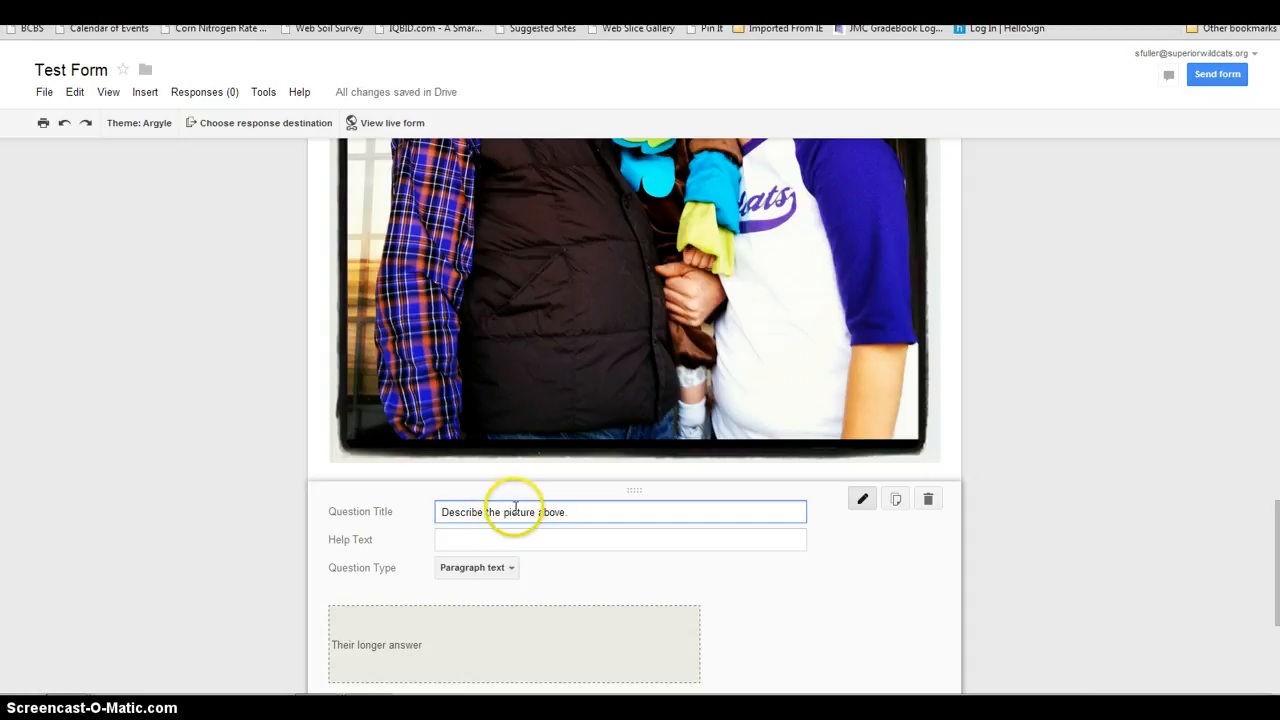
# Step: Make the "Describe the picture above." question required and finish editing it
pyautogui.moveTo(1277, 507); pyautogui.dragTo(1277, 583)
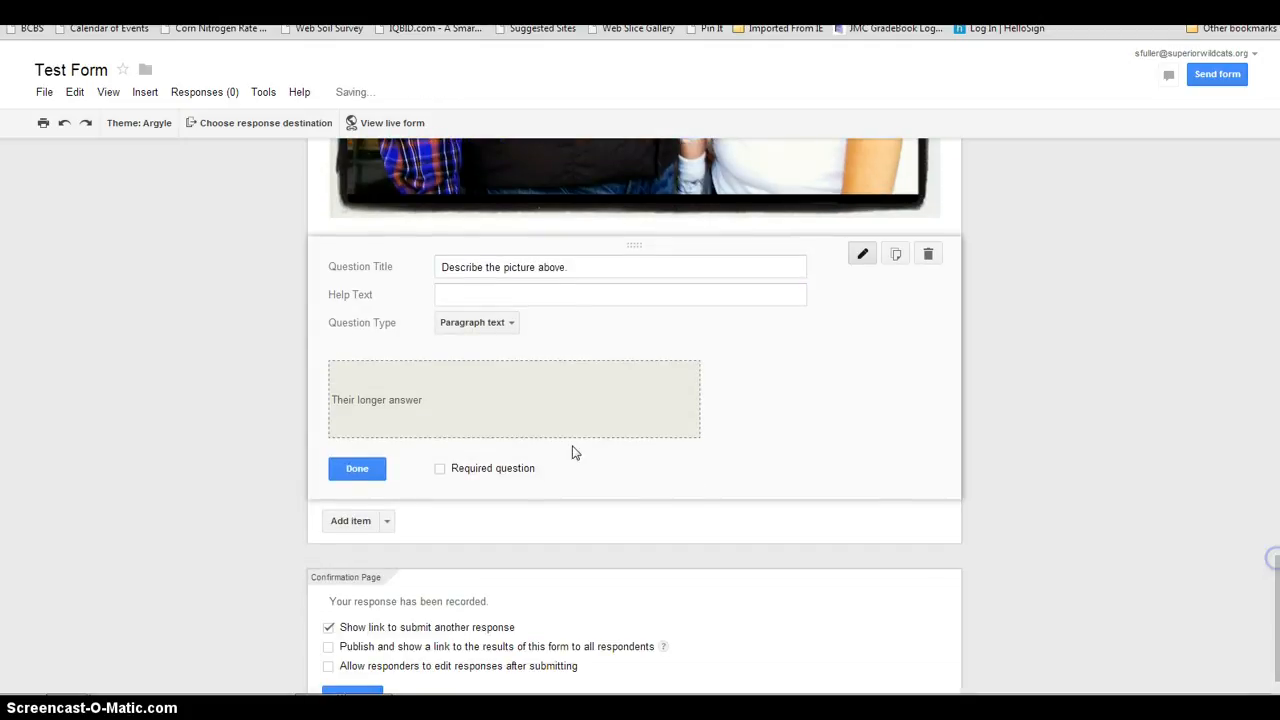
pyautogui.click(442, 470)
pyautogui.click(372, 470)
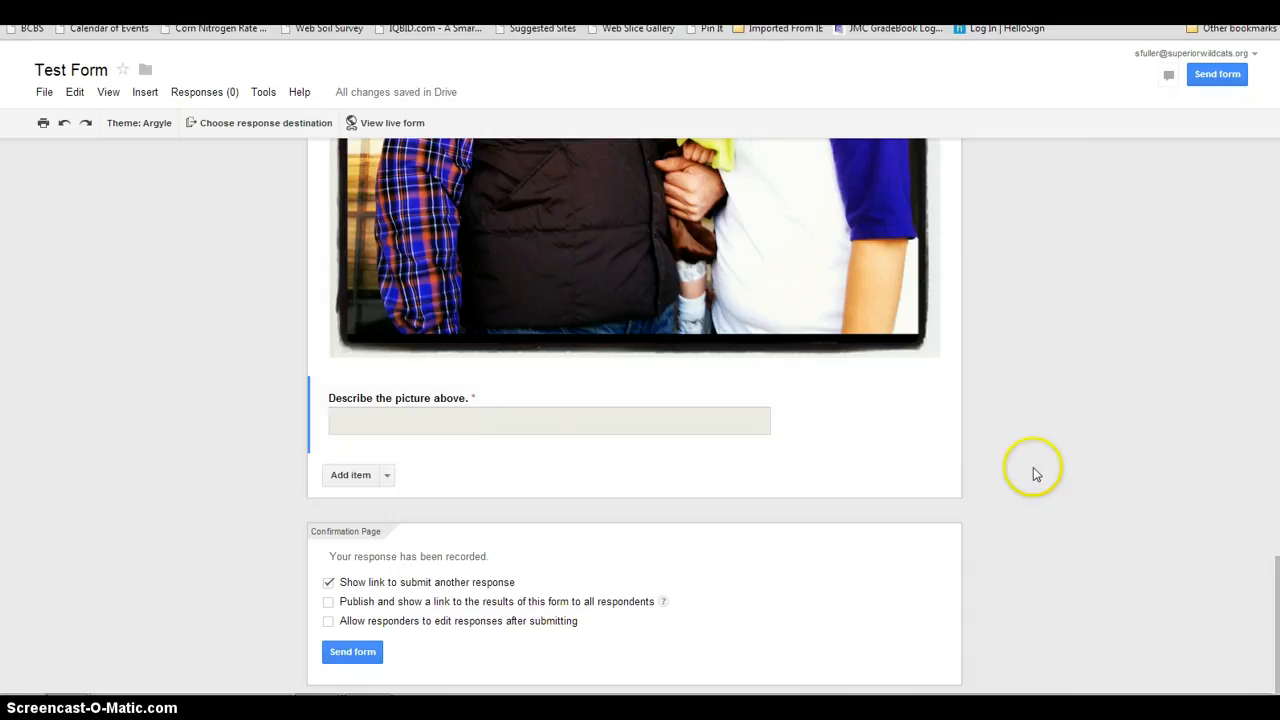
# Step: On the confirmation page, append "Thanks for your time!" to the message, disable the link to submit another response, and allow responders to edit responses
pyautogui.moveTo(1276, 580); pyautogui.dragTo(1276, 597)
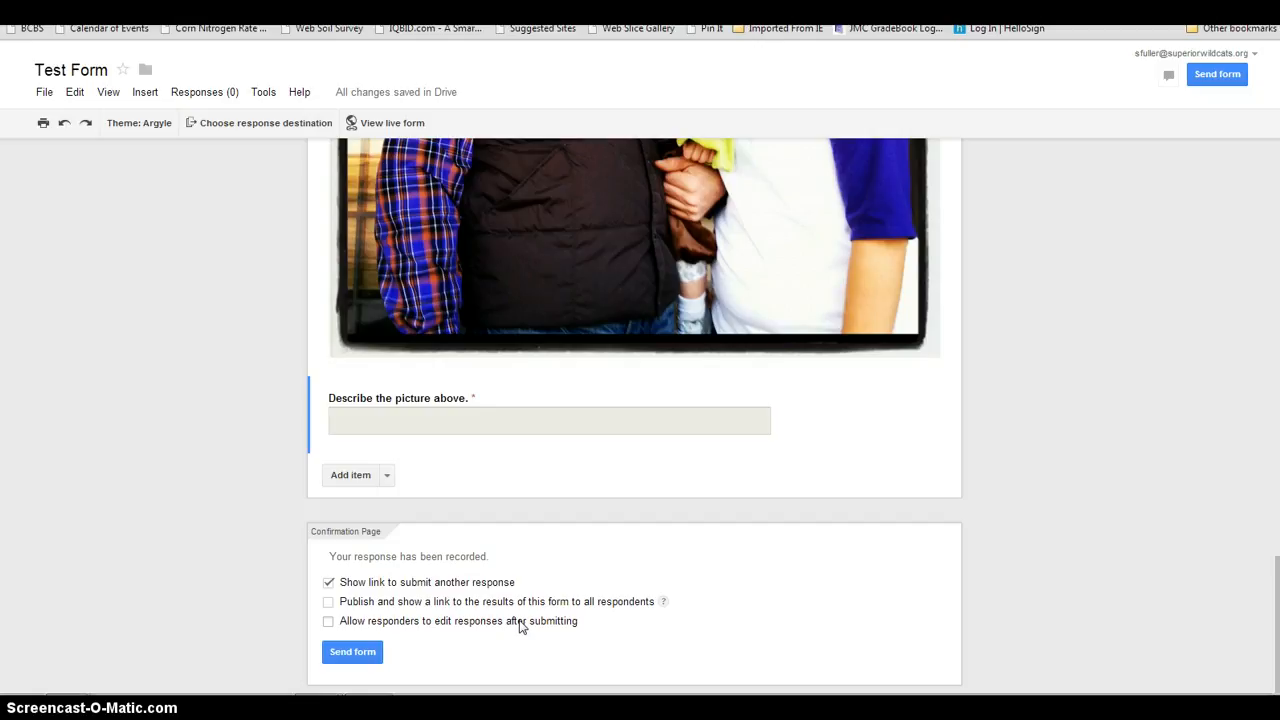
pyautogui.click(420, 556)
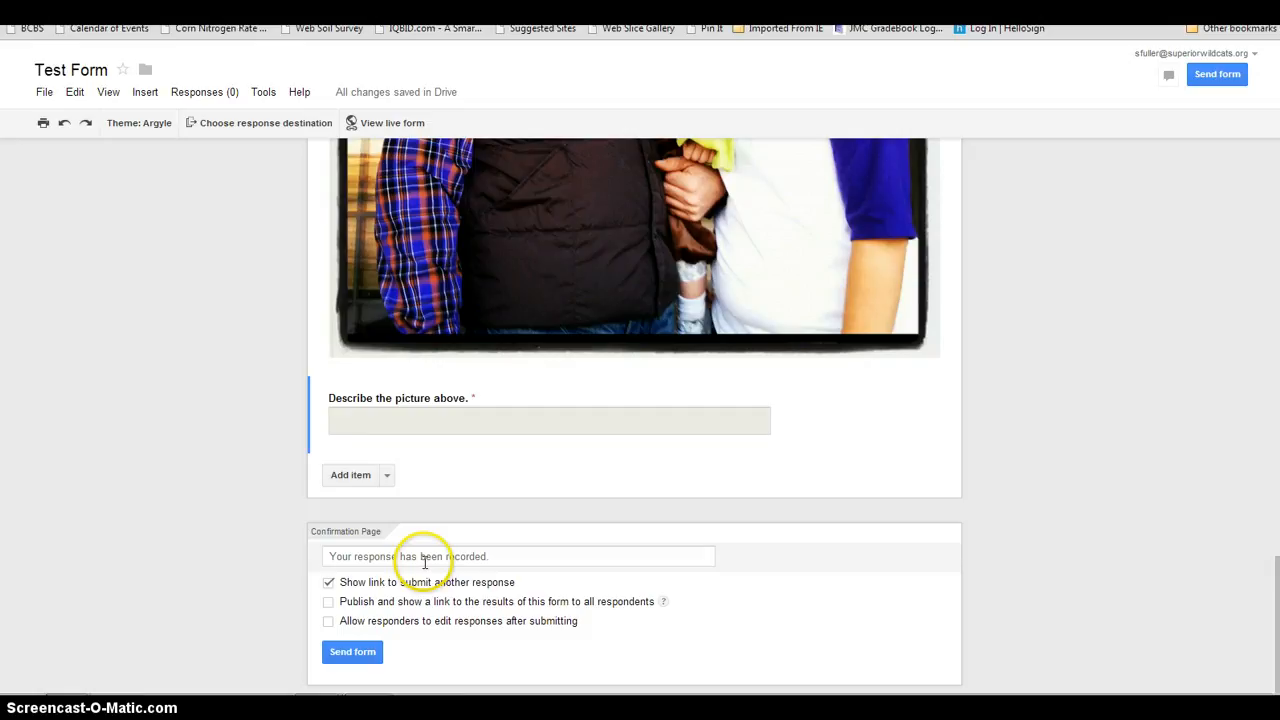
pyautogui.click(502, 561)
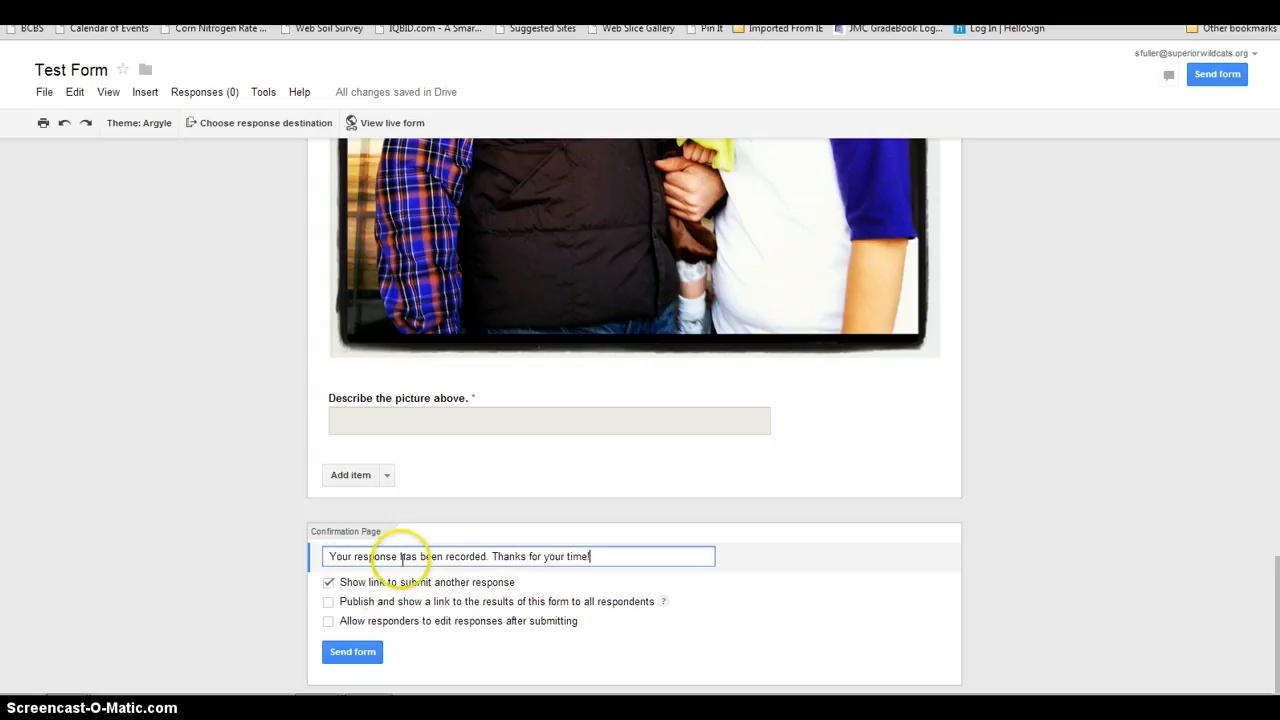
pyautogui.click(329, 584)
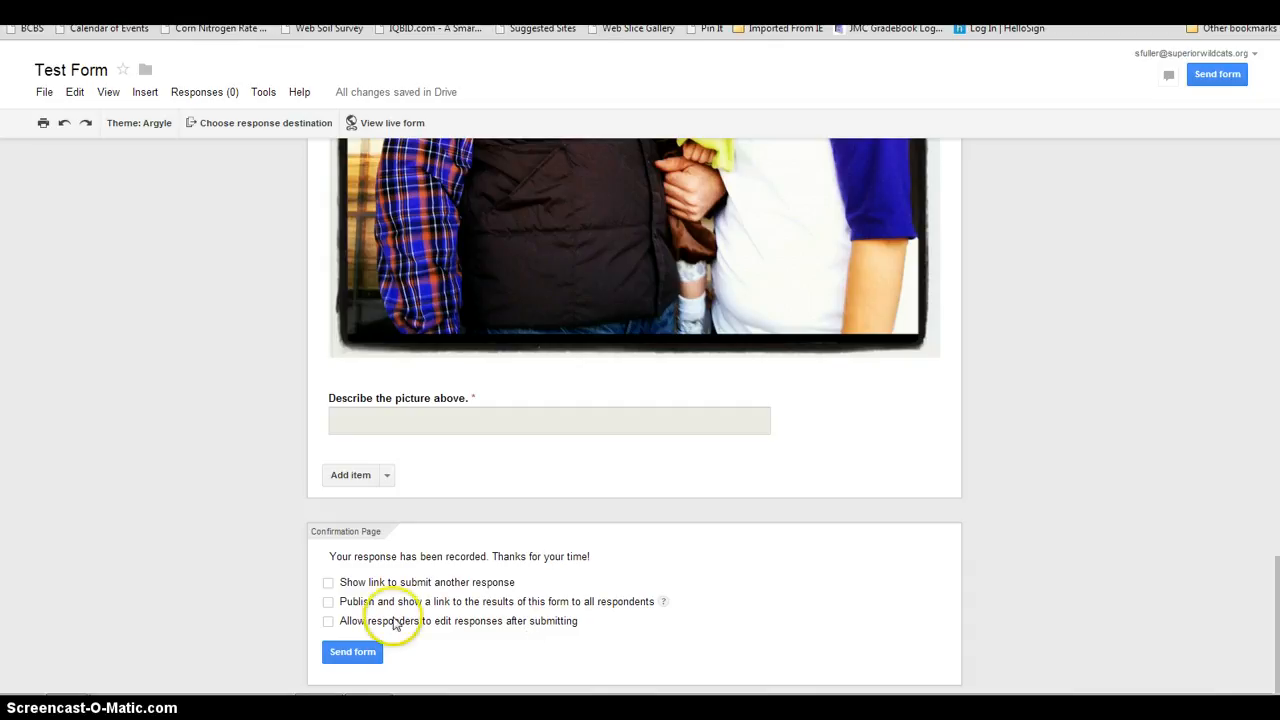
pyautogui.click(328, 621)
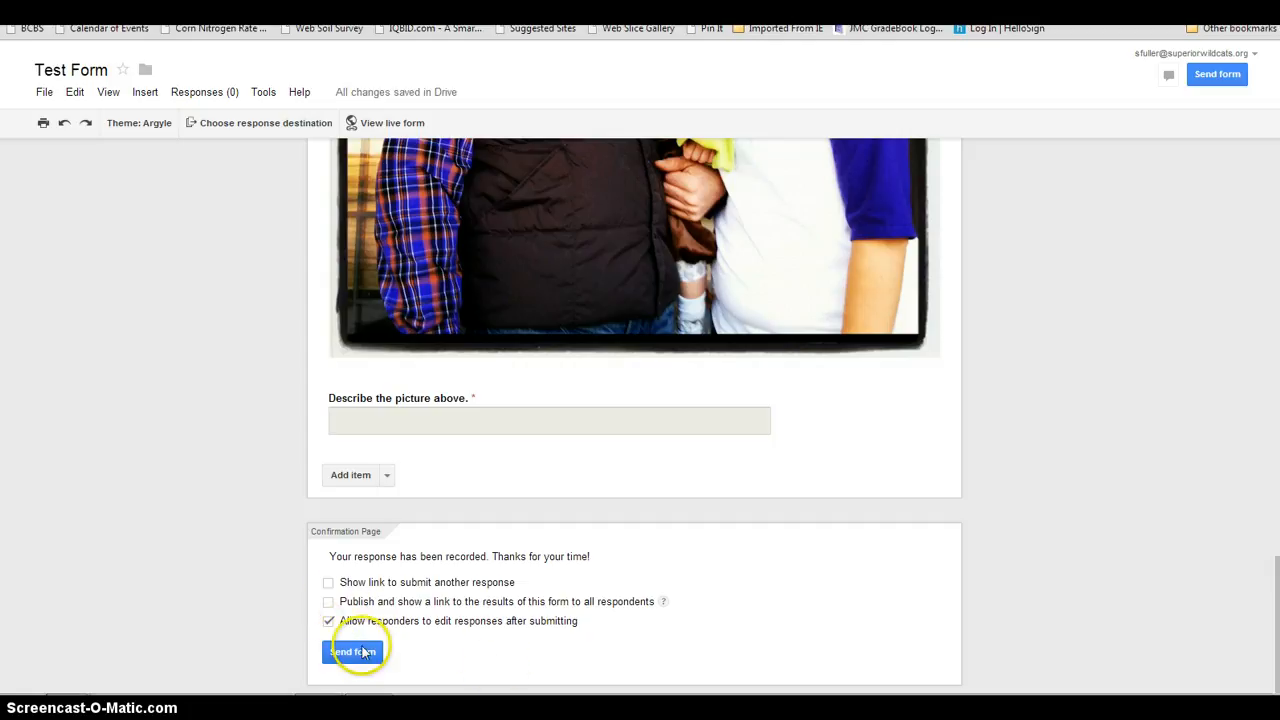
# Step: Examine the options for sending the form by email, and close them without sending anything
pyautogui.click(363, 651)
pyautogui.click(360, 655)
pyautogui.click(609, 412)
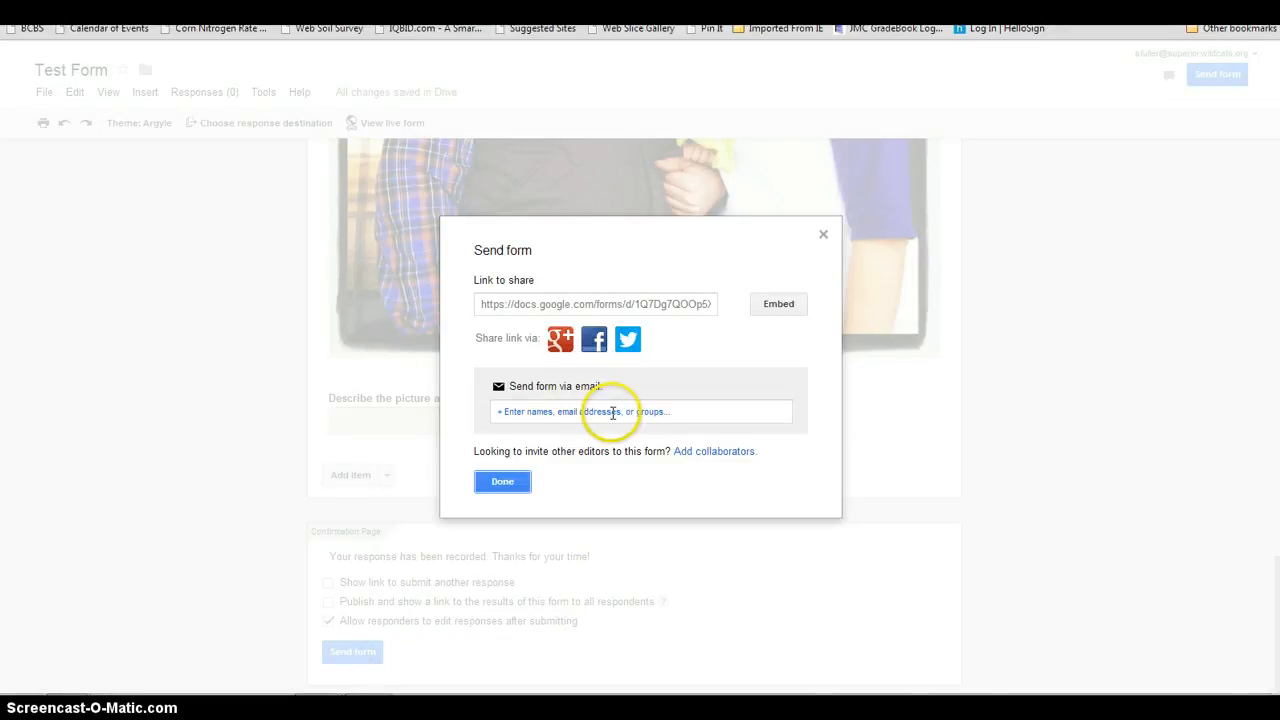
pyautogui.click(613, 404)
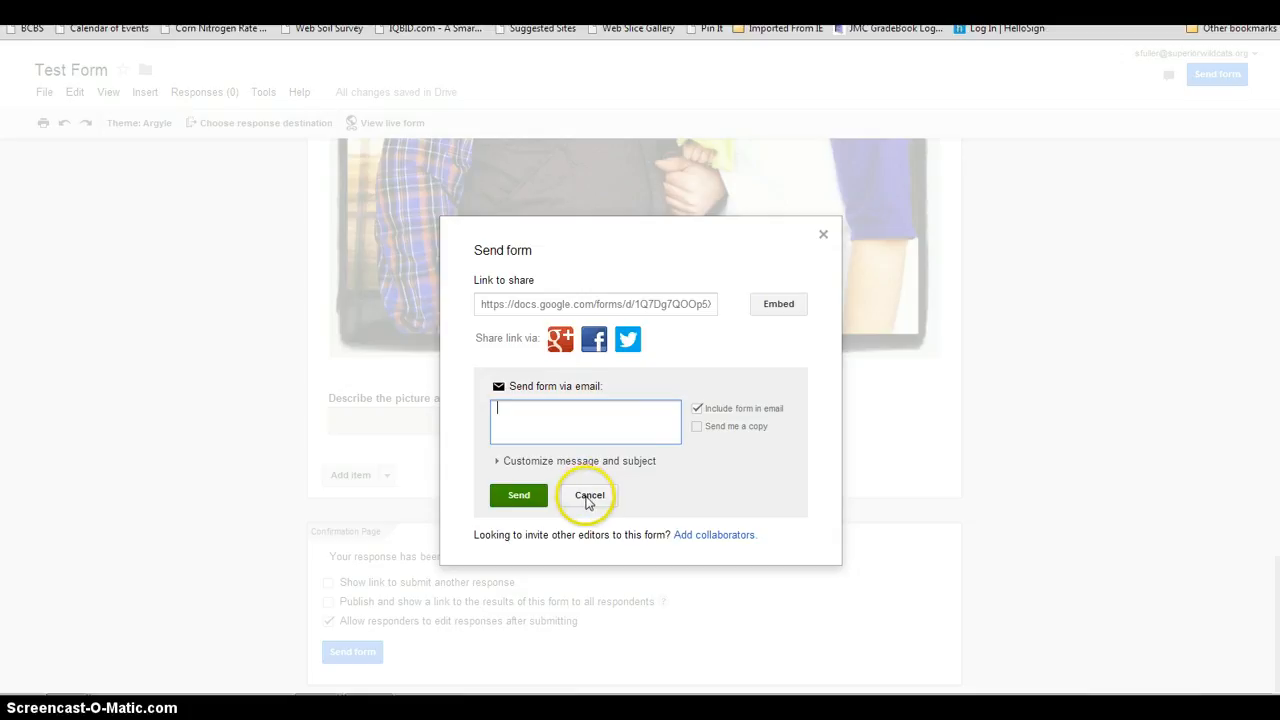
pyautogui.click(589, 498)
pyautogui.click(502, 480)
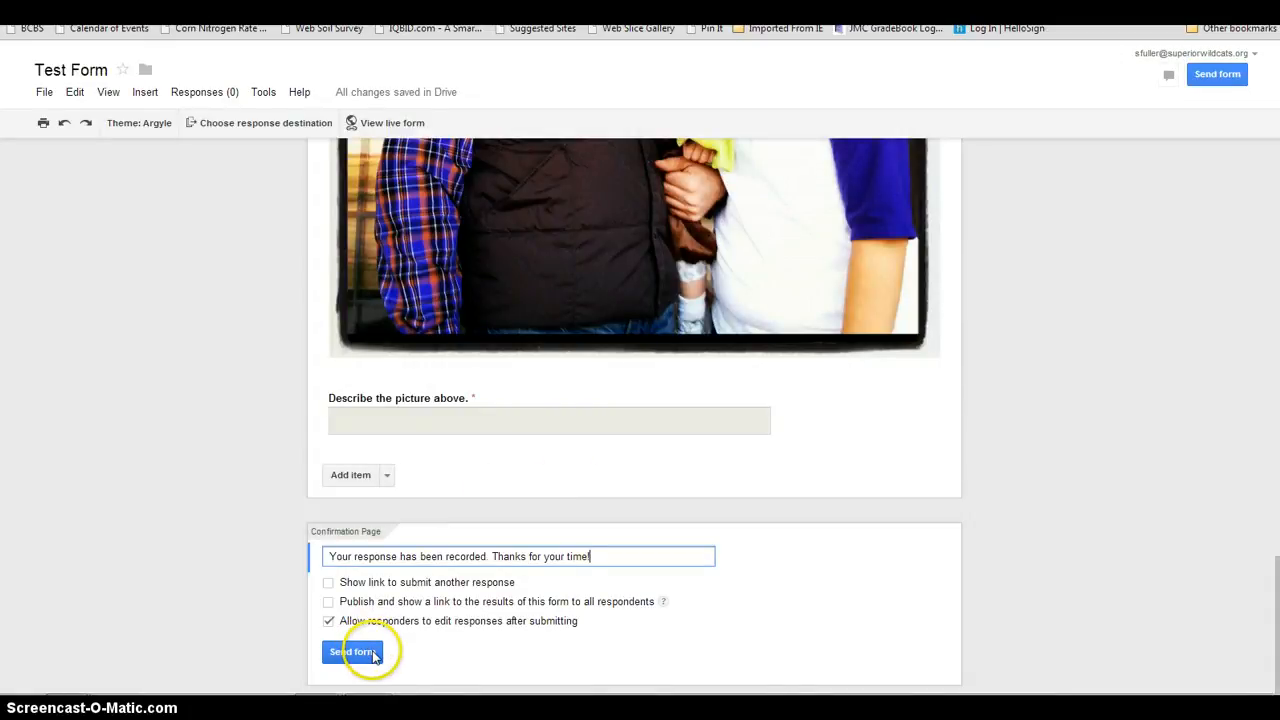
# Step: Select the form's shareable link in the sending options, and close them
pyautogui.click(373, 653)
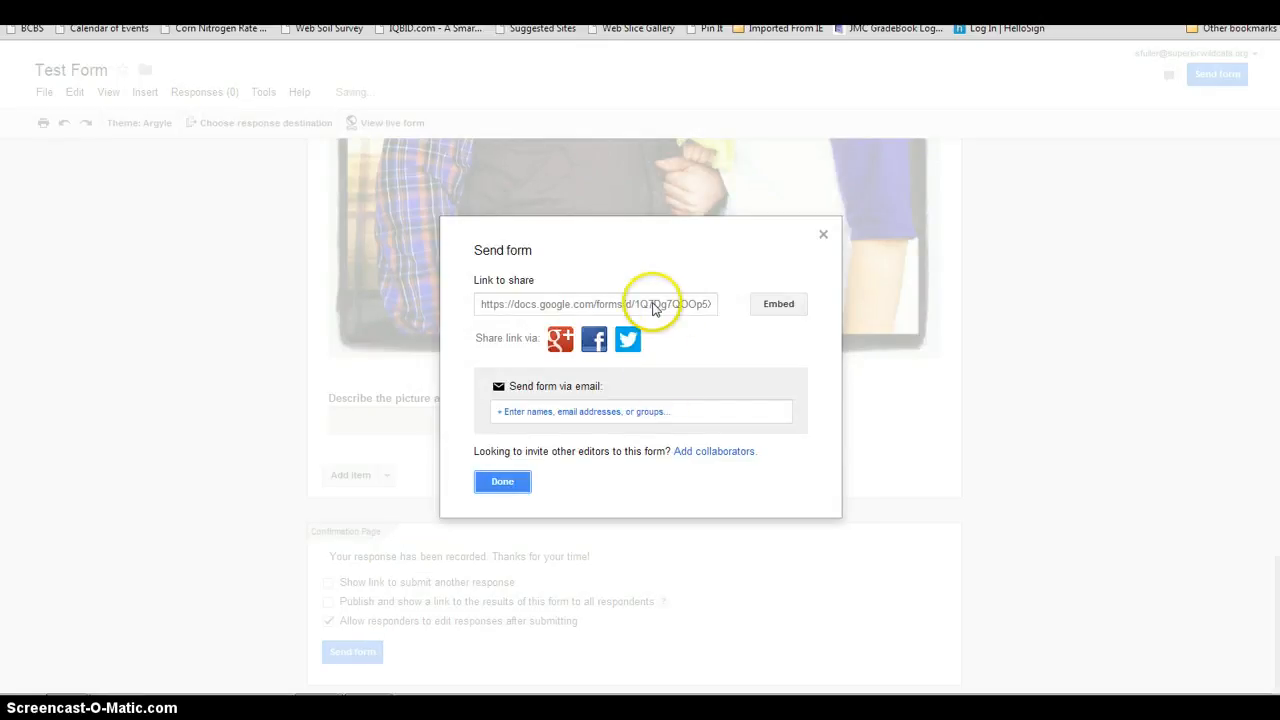
pyautogui.click(653, 304)
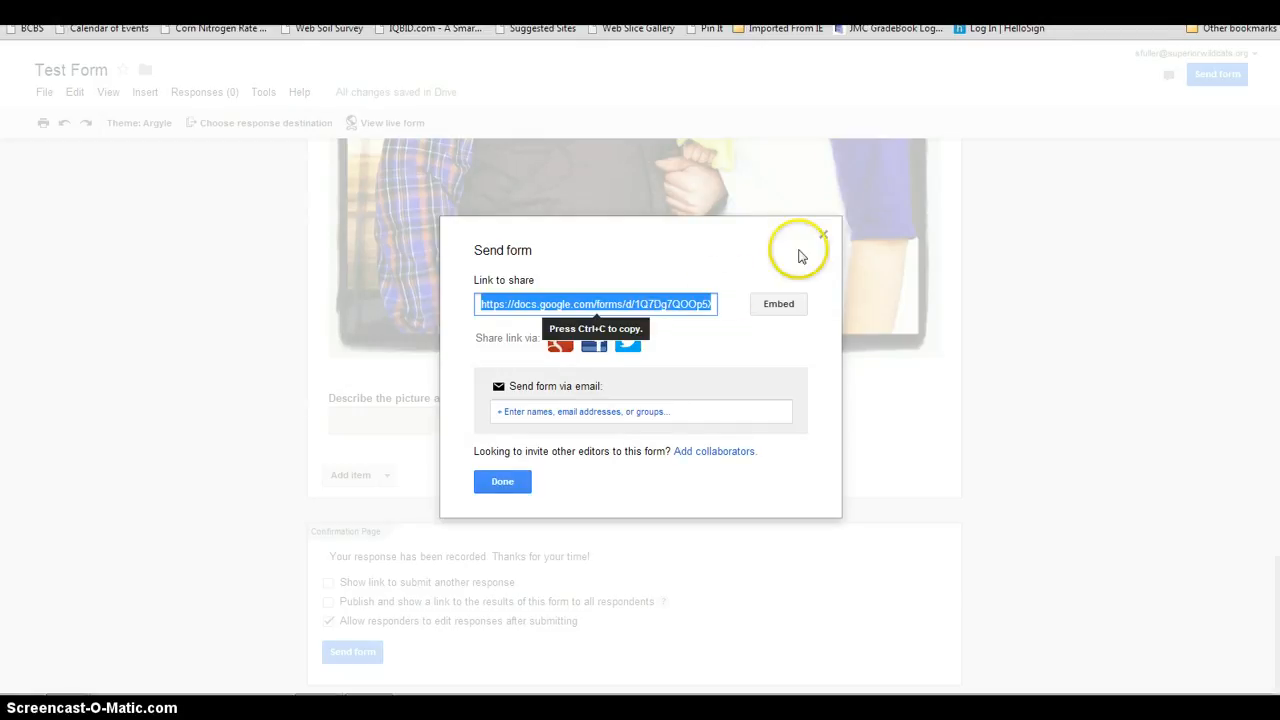
pyautogui.click(823, 234)
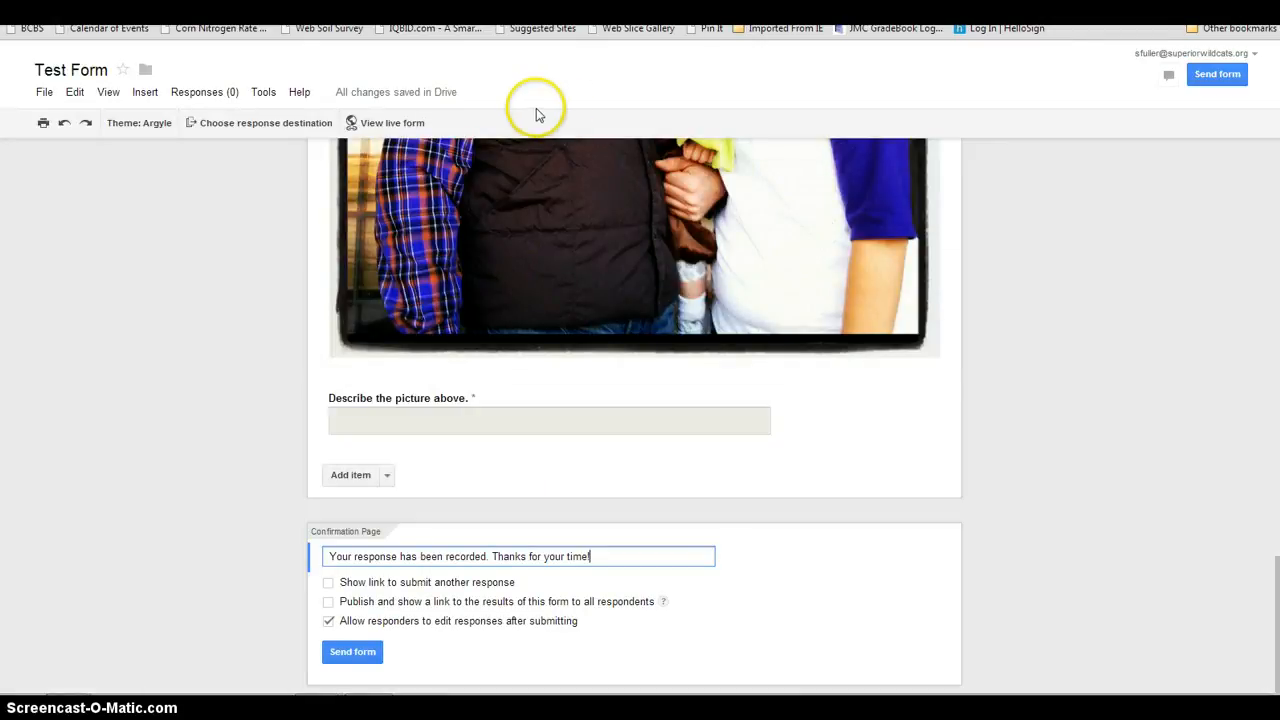
# Step: Set a new spreadsheet named "Test Form (Responses)" as the form's response destination
pyautogui.click(248, 128)
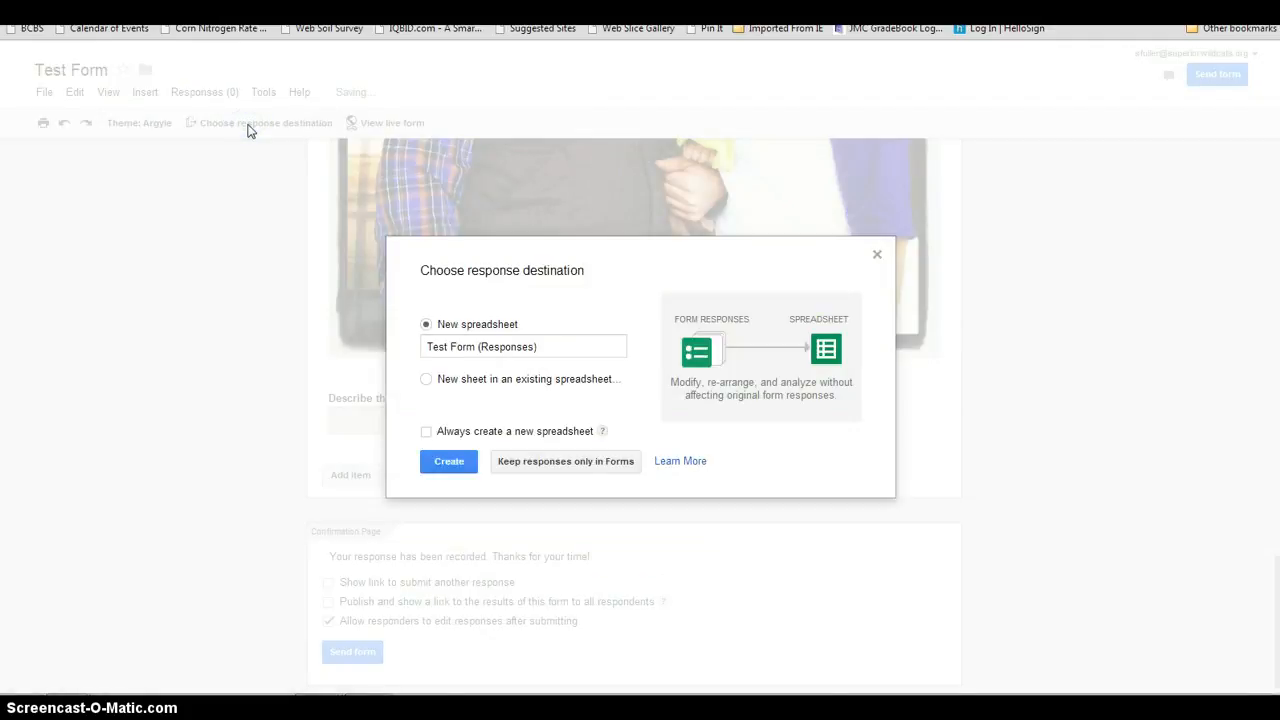
pyautogui.click(609, 293)
pyautogui.click(447, 463)
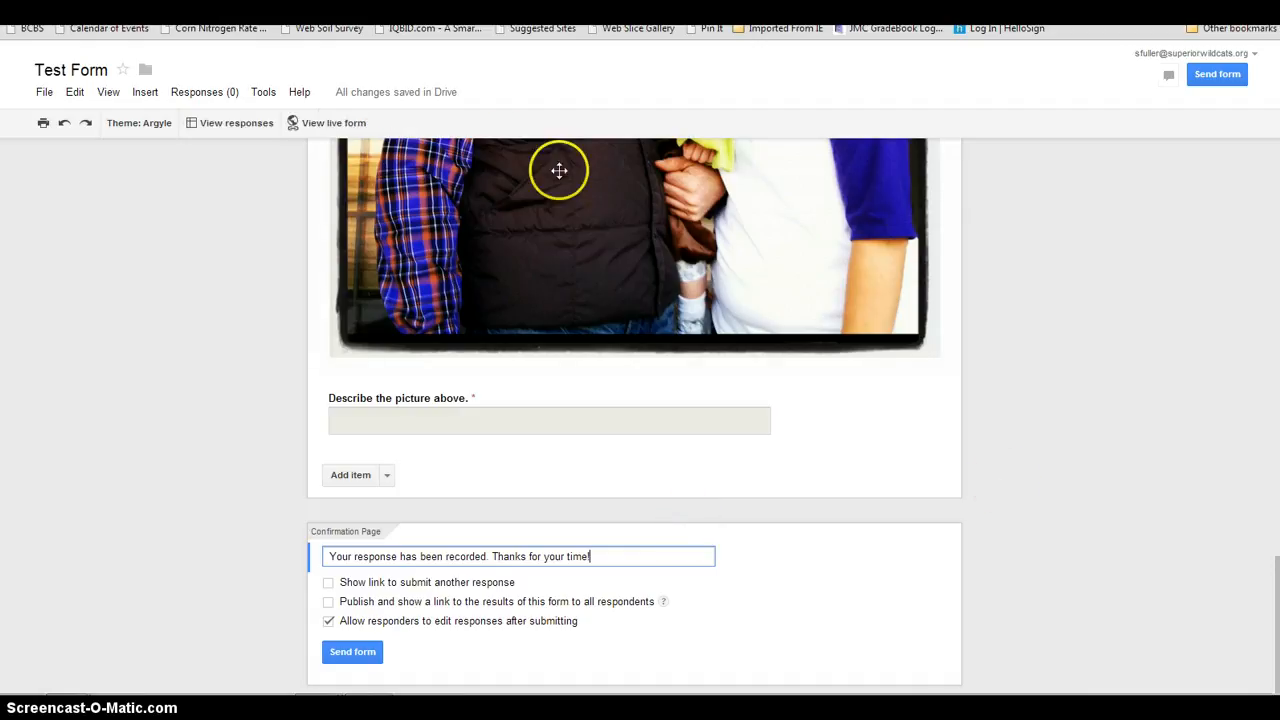
# Step: Open the live form and choose KSU as the answer to the graduation question
pyautogui.click(351, 123)
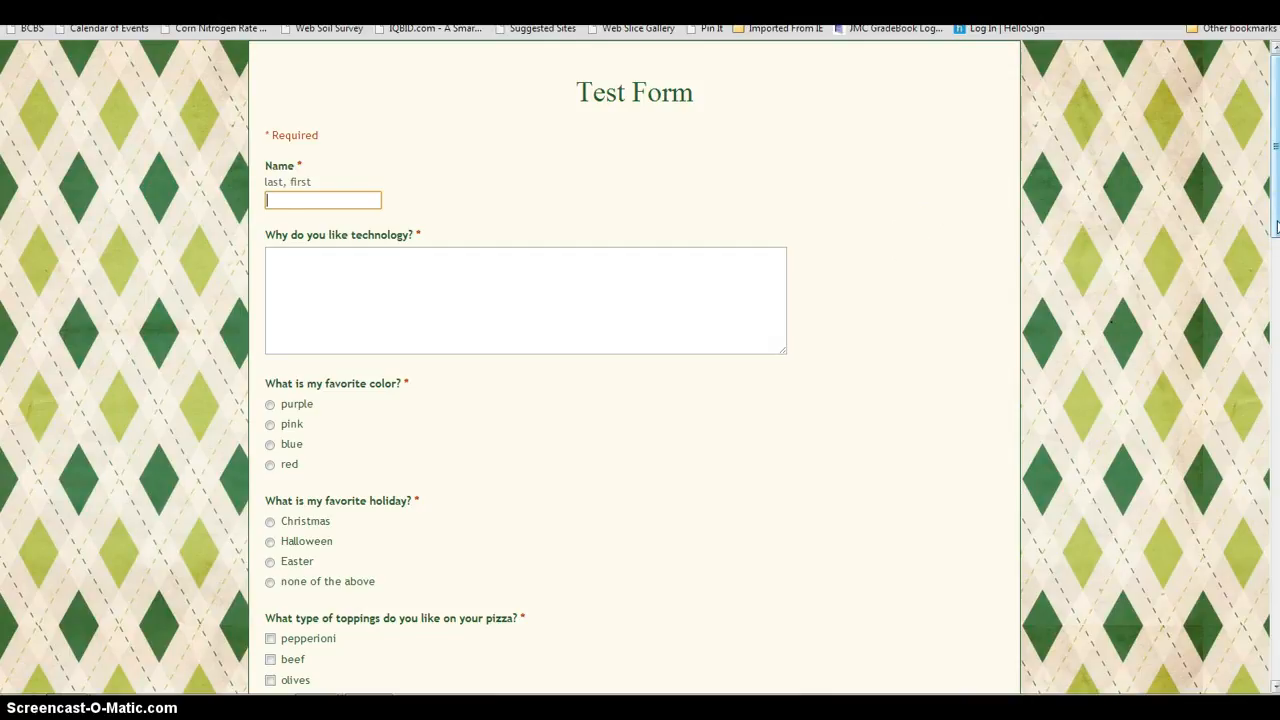
pyautogui.moveTo(1275, 225); pyautogui.dragTo(1275, 393)
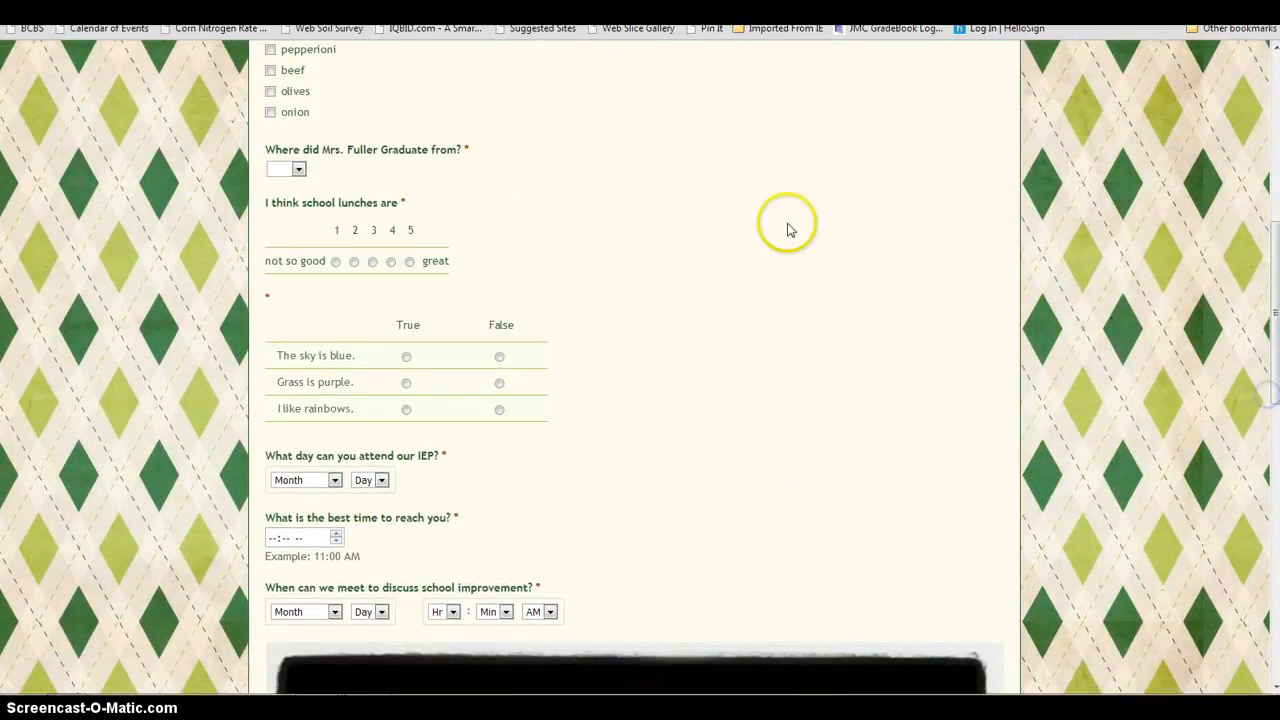
pyautogui.click(300, 172)
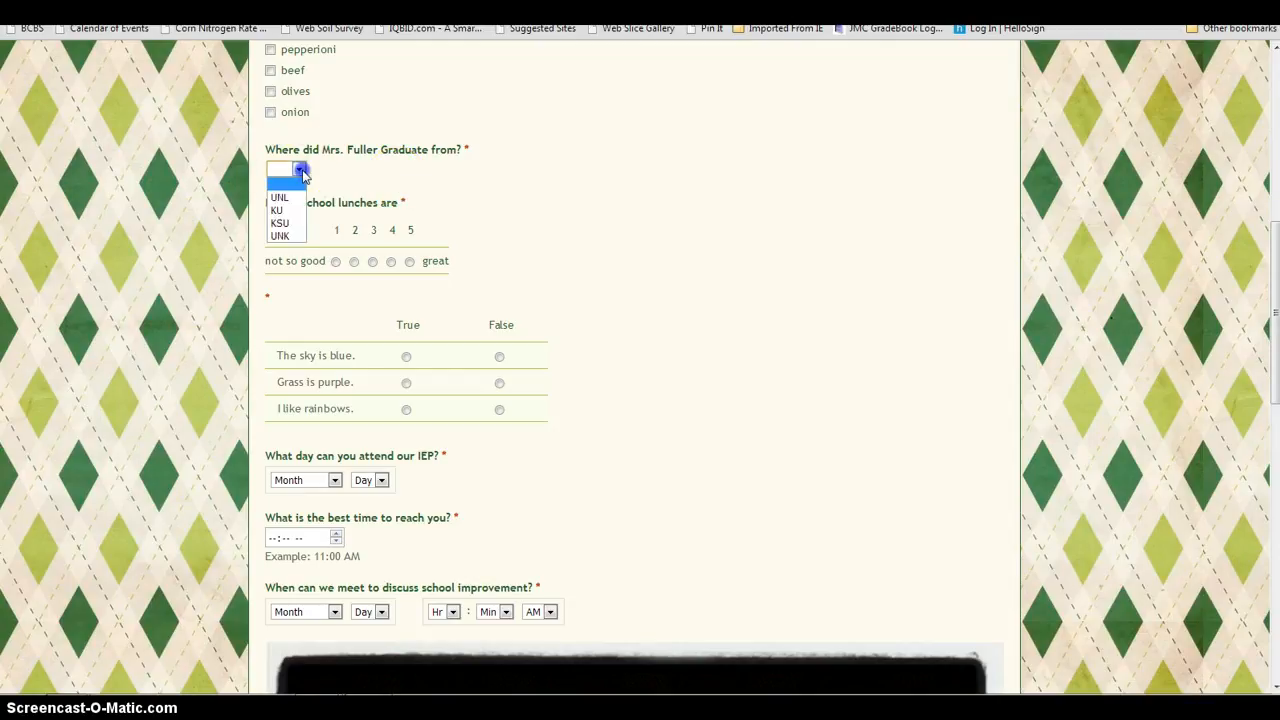
pyautogui.click(284, 223)
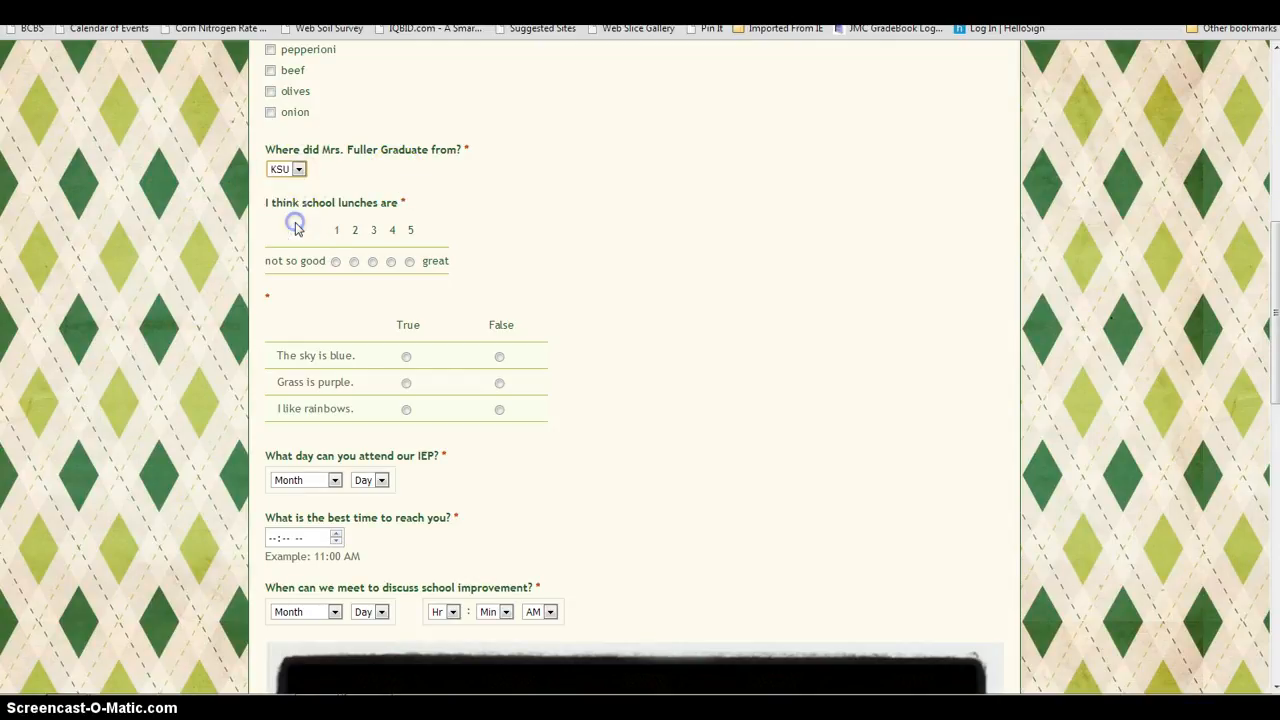
# Step: Mark "The sky is blue." True and "Grass is purple." False, and set the IEP attendance date to April 15
pyautogui.click(406, 357)
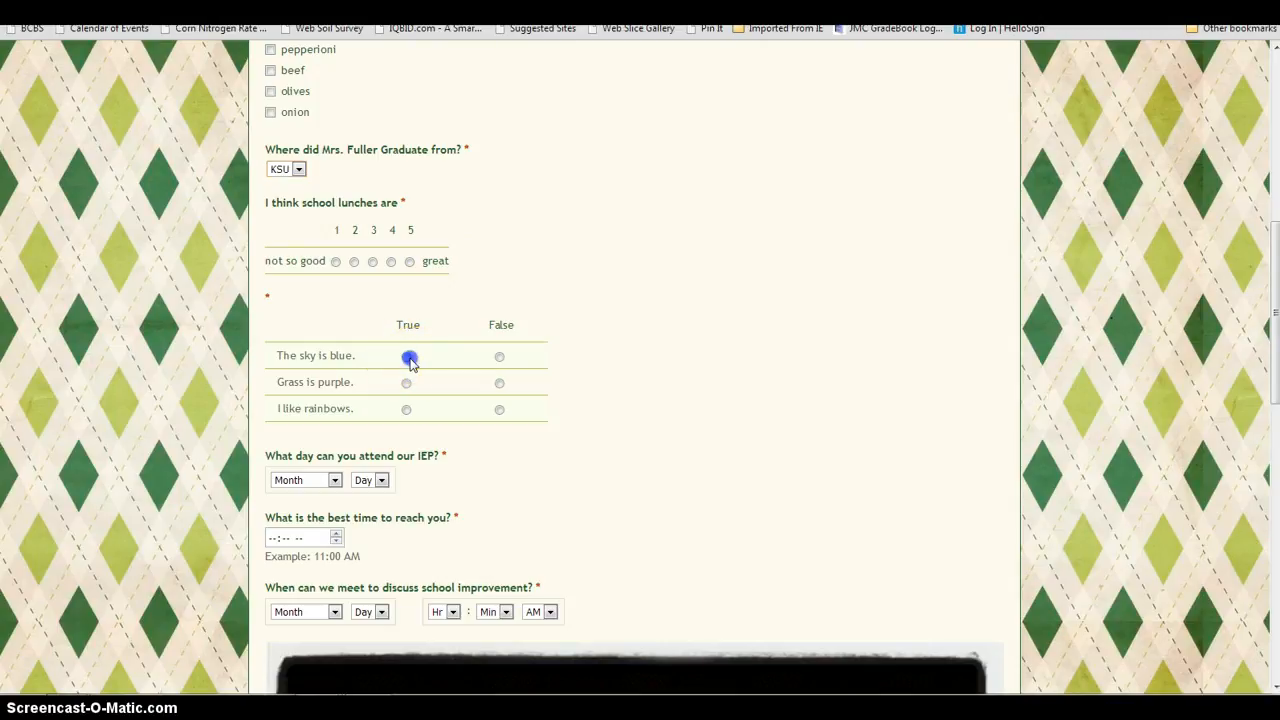
pyautogui.click(502, 386)
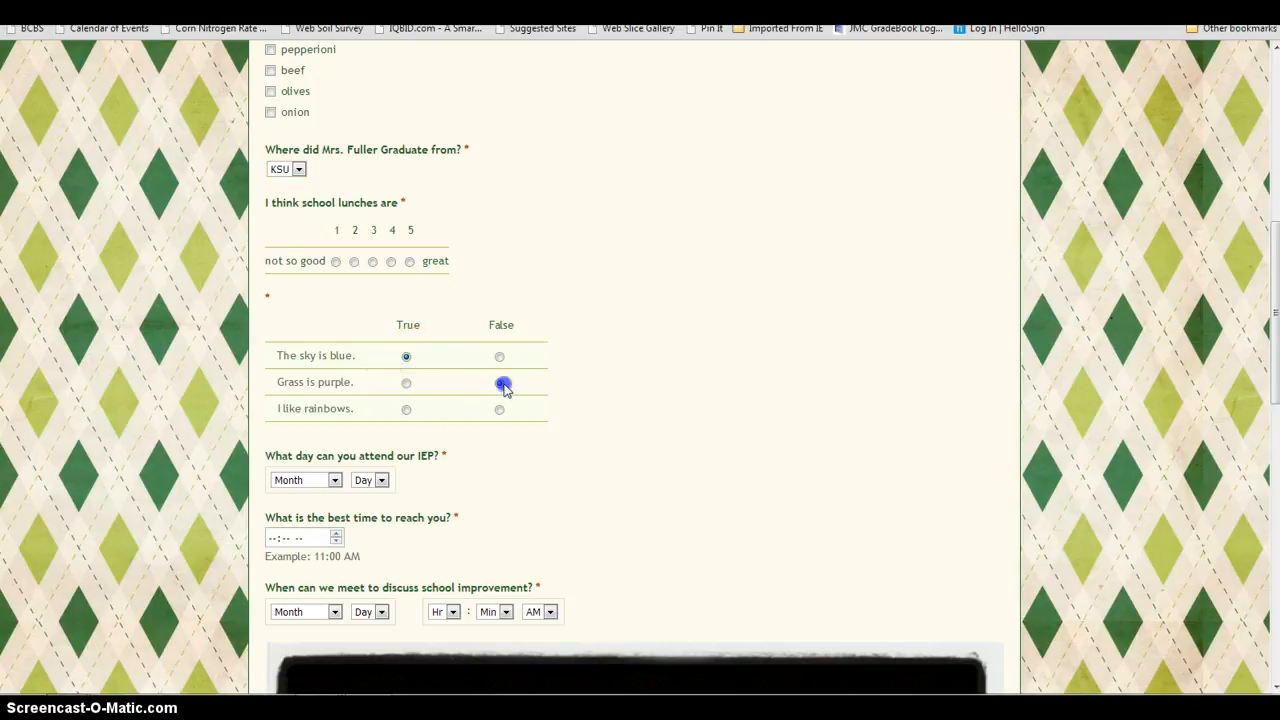
pyautogui.click(335, 481)
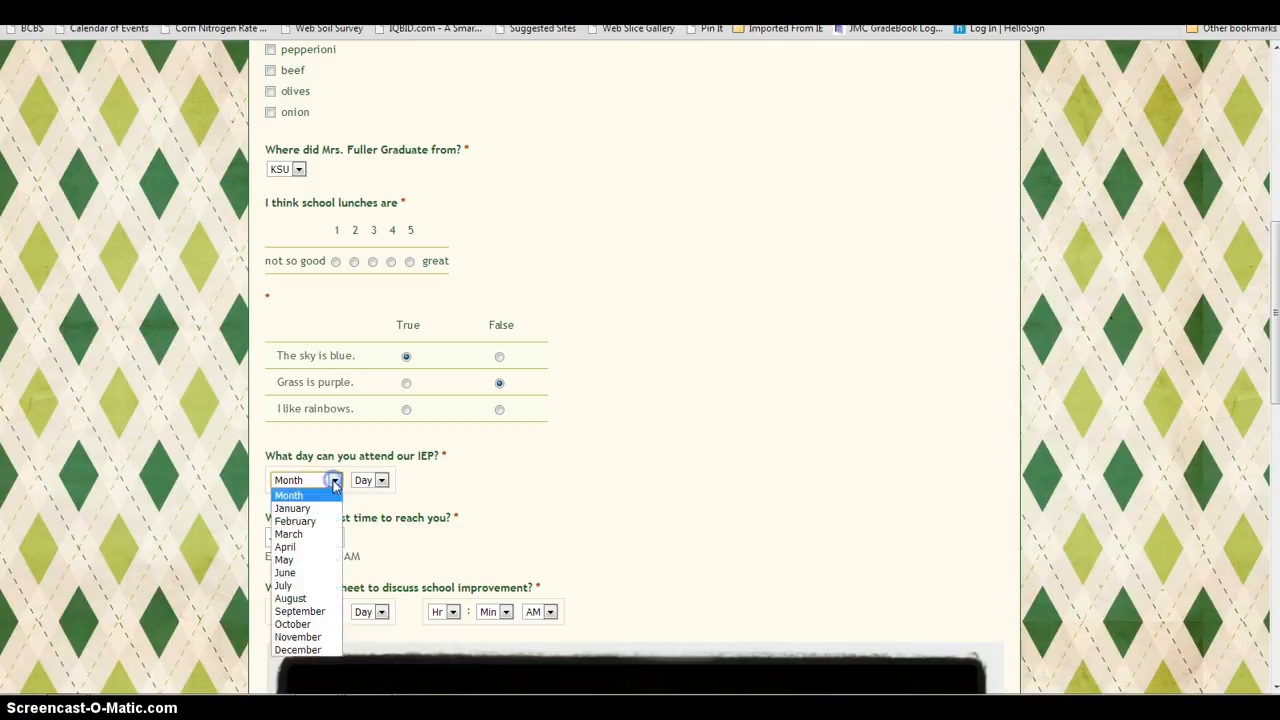
pyautogui.click(316, 540)
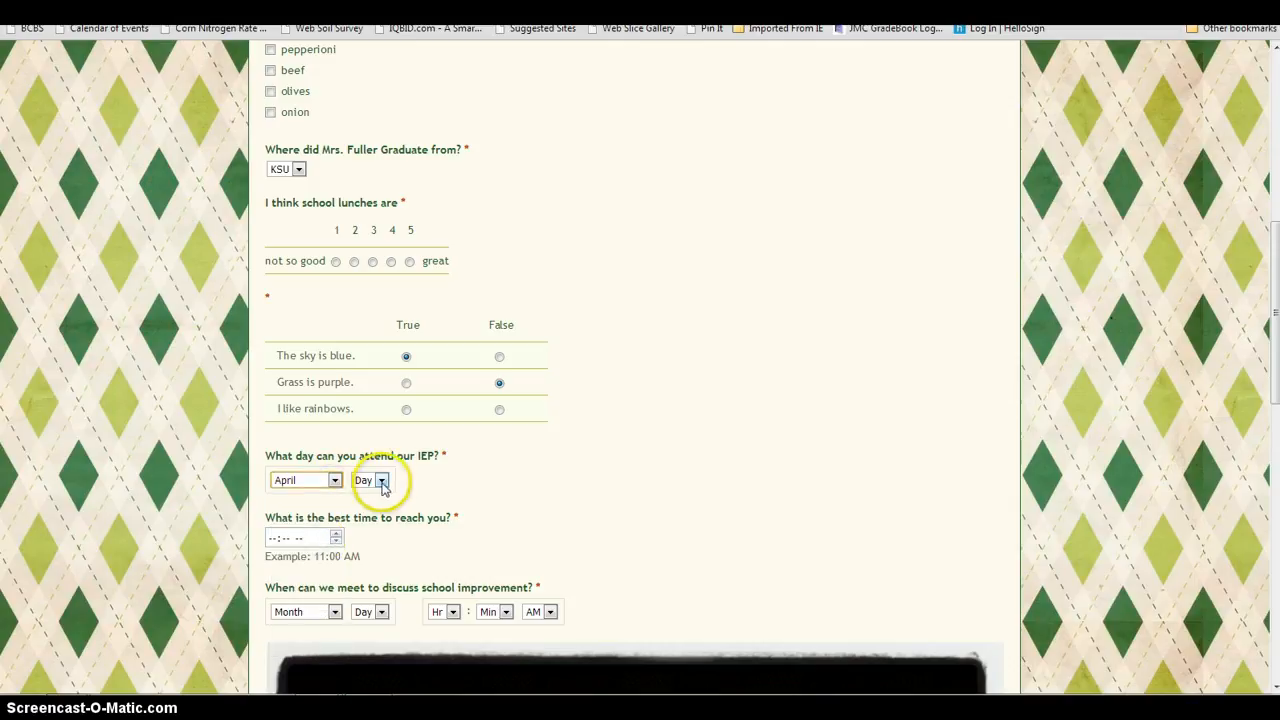
pyautogui.click(381, 480)
pyautogui.click(366, 412)
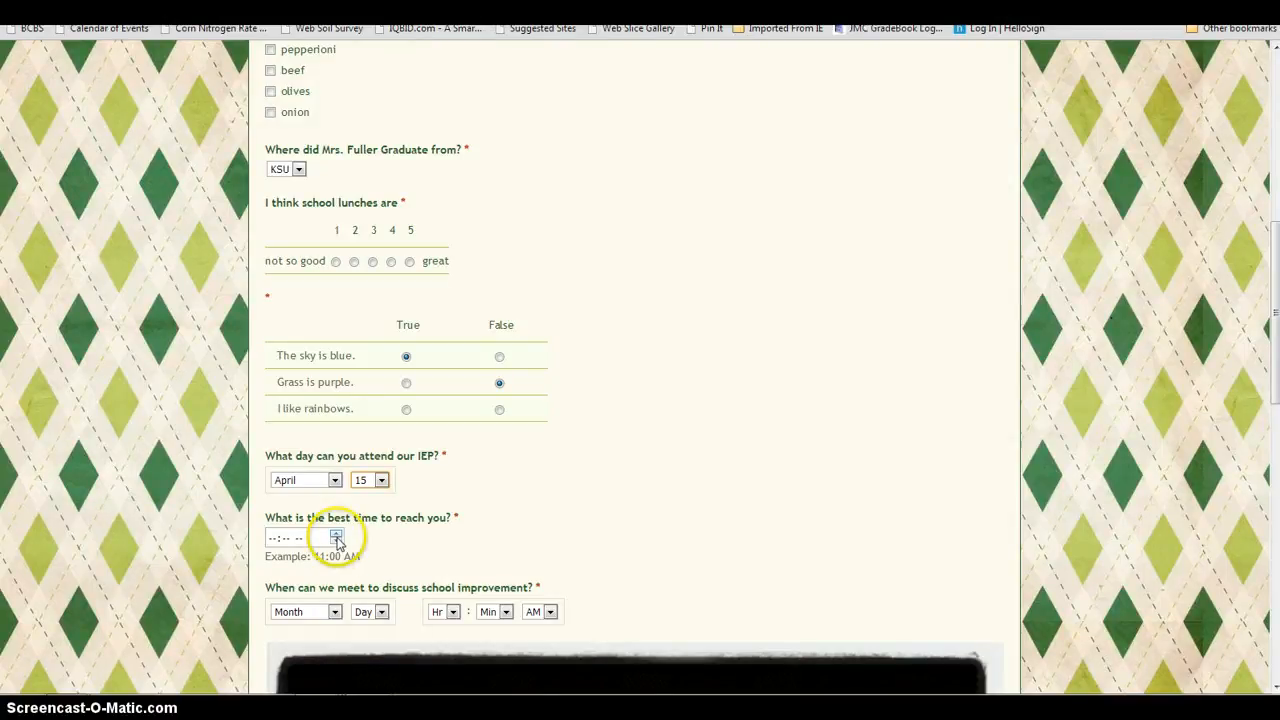
# Step: Enter 9:00 AM as the best time to reach you
pyautogui.click(275, 539)
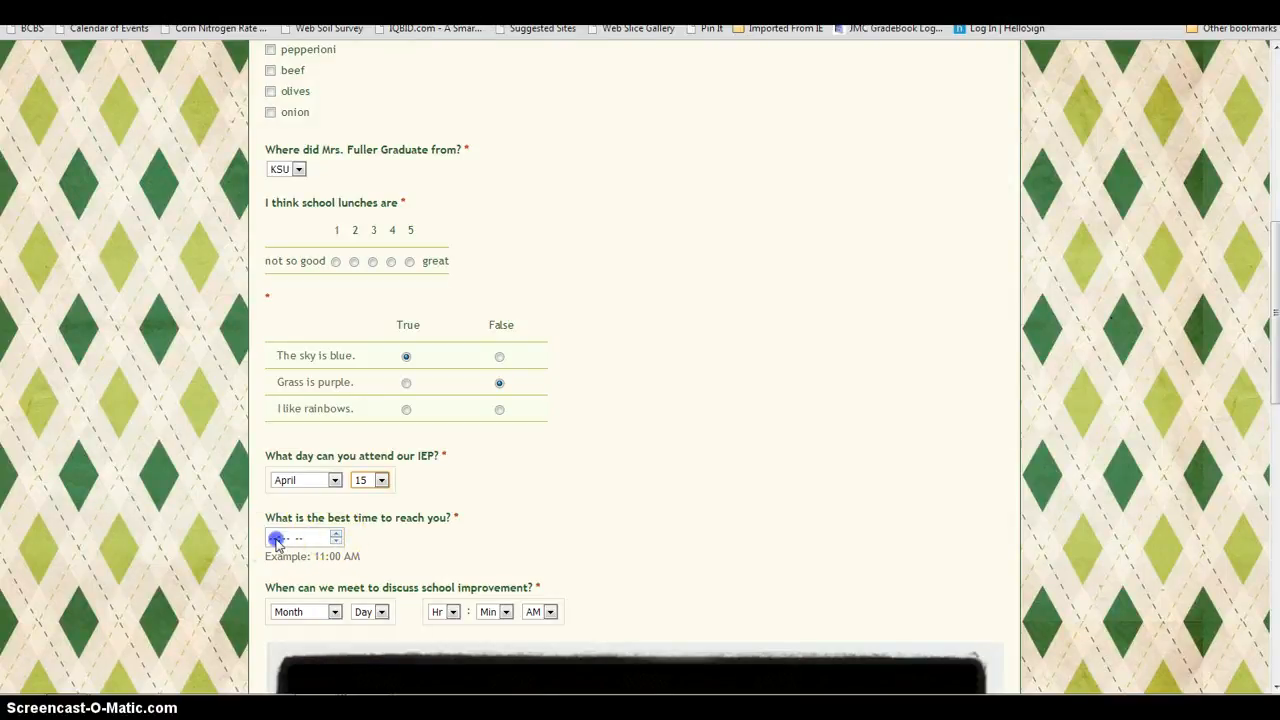
pyautogui.write('9:00 AM')
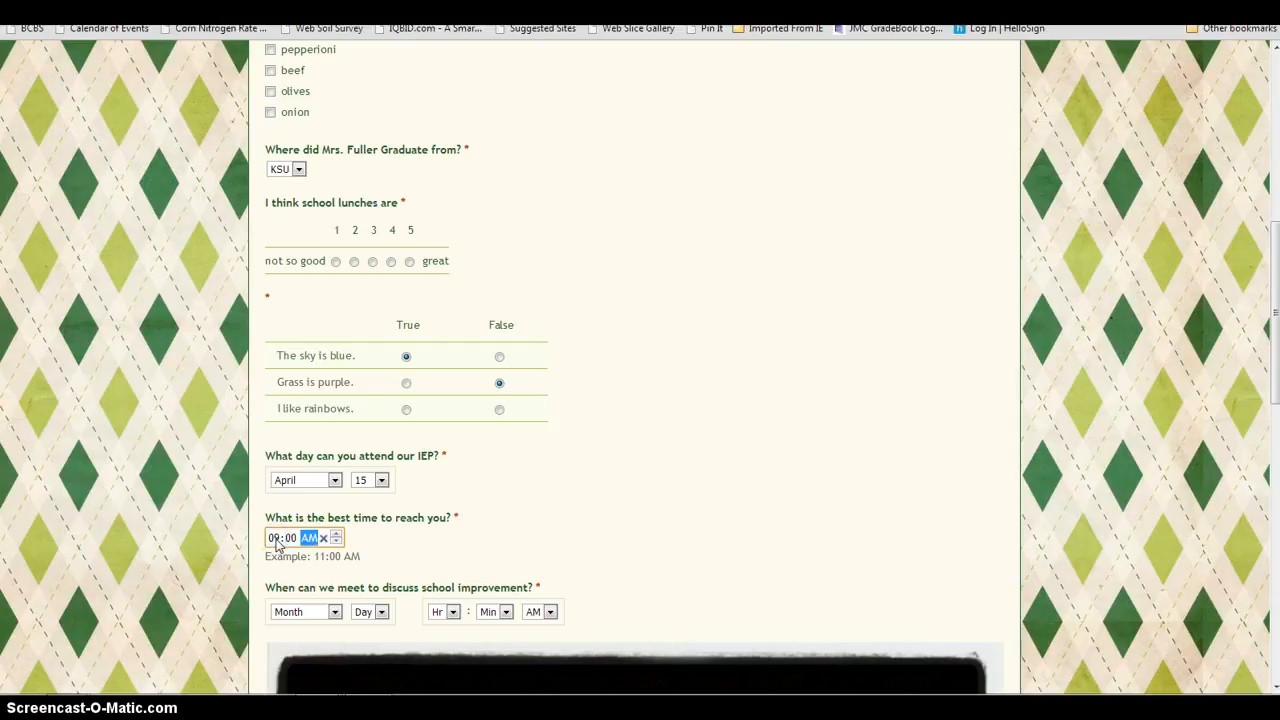
pyautogui.click(430, 554)
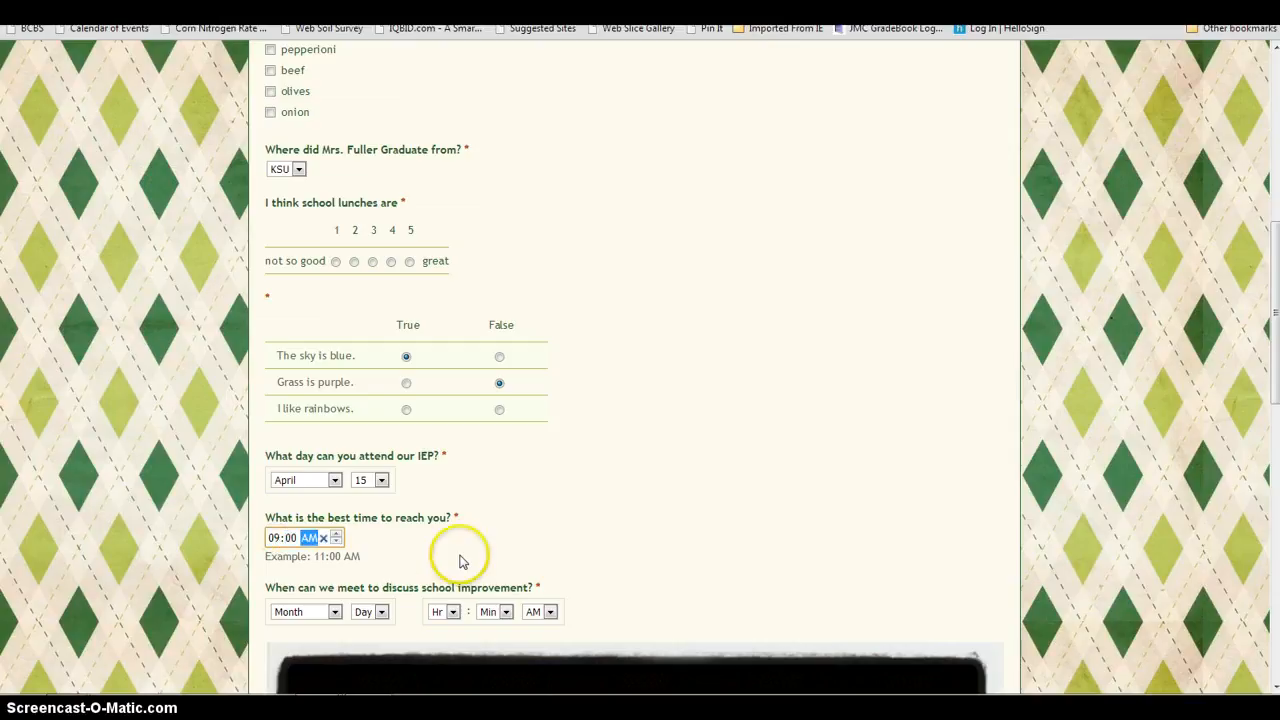
# Step: Set the school improvement meeting to September 13 at 09:08 AM
pyautogui.click(335, 613)
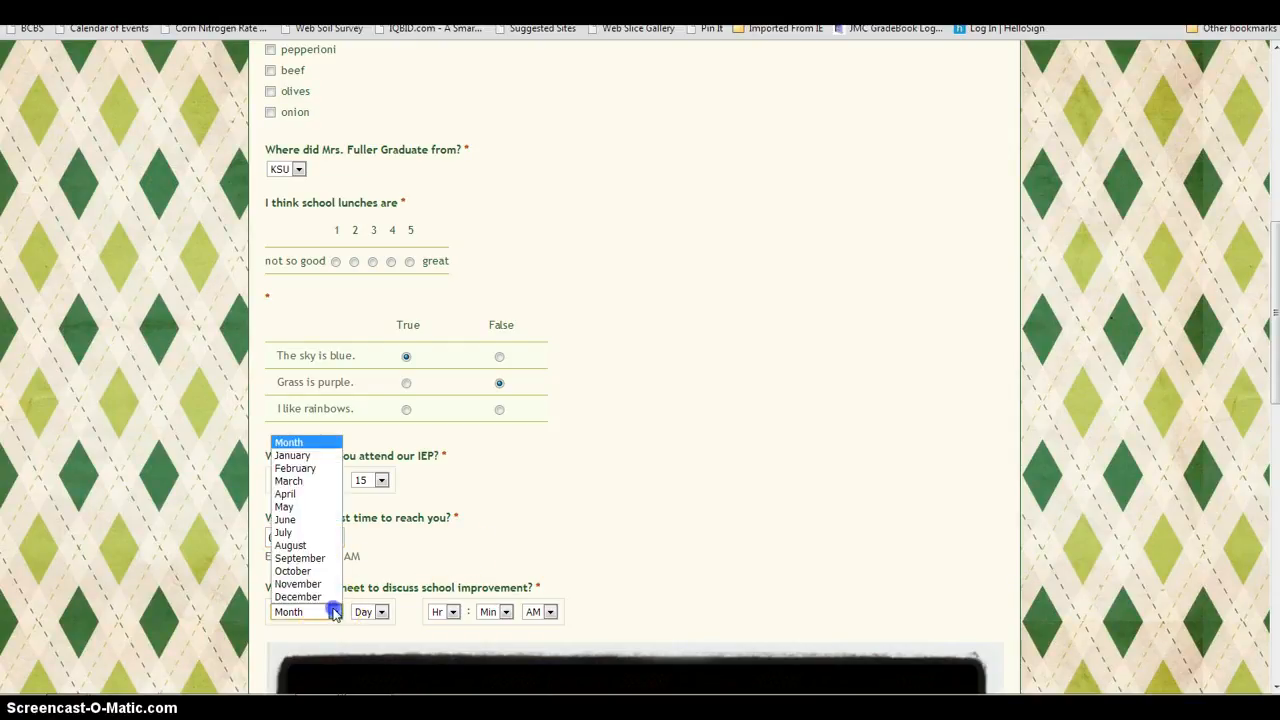
pyautogui.click(312, 558)
pyautogui.click(370, 611)
pyautogui.click(366, 517)
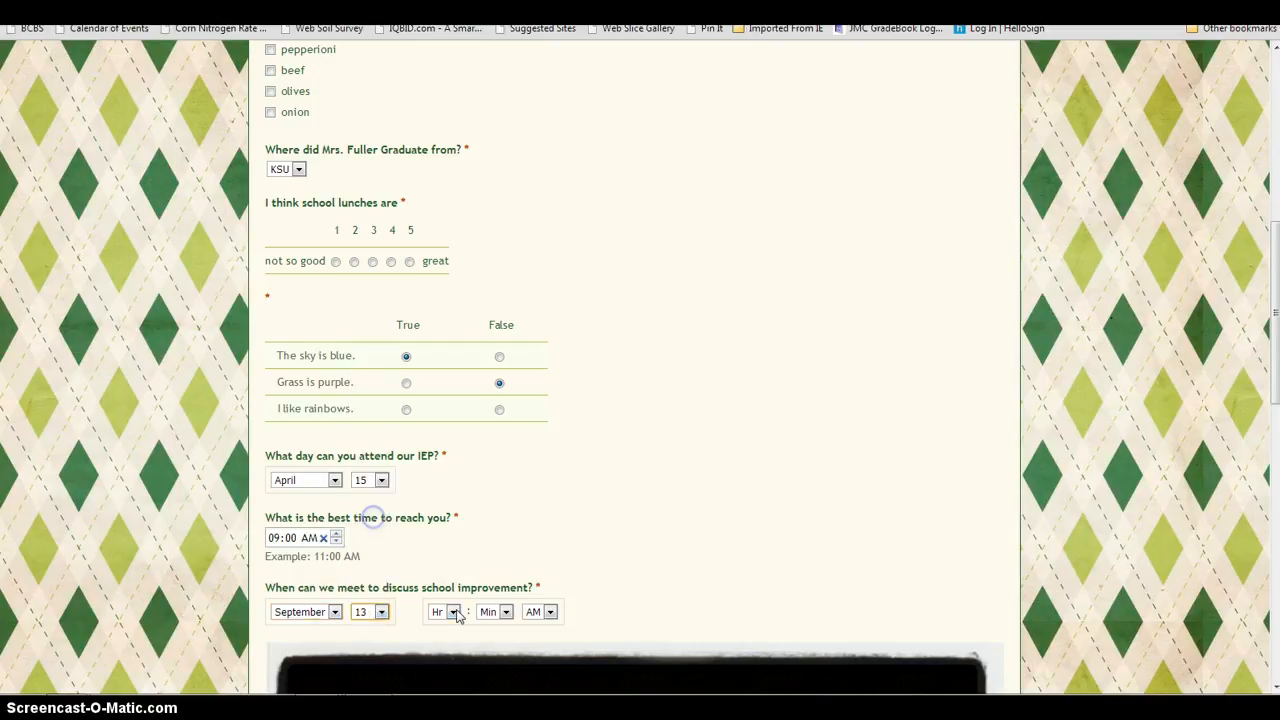
pyautogui.click(453, 612)
pyautogui.click(440, 558)
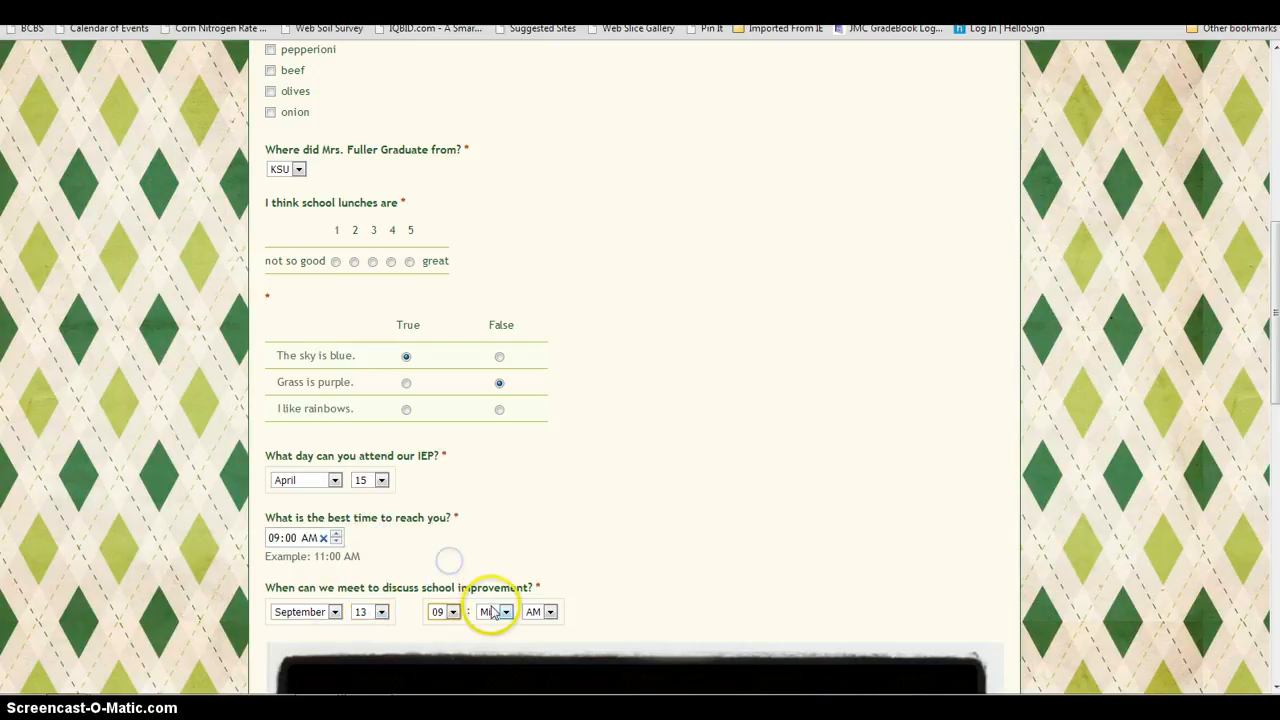
pyautogui.click(491, 612)
pyautogui.click(485, 481)
pyautogui.click(485, 470)
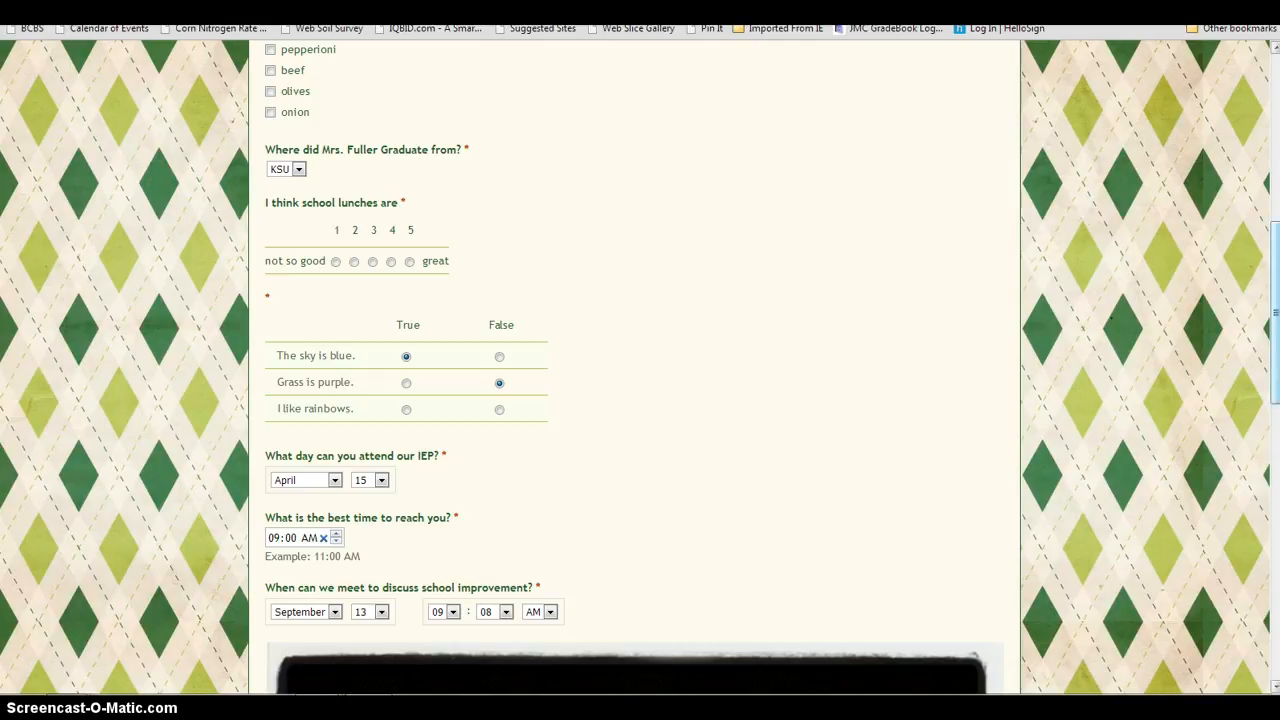
# Step: Submit the live form with the picture description left blank
pyautogui.scroll(-4, 640, 400)
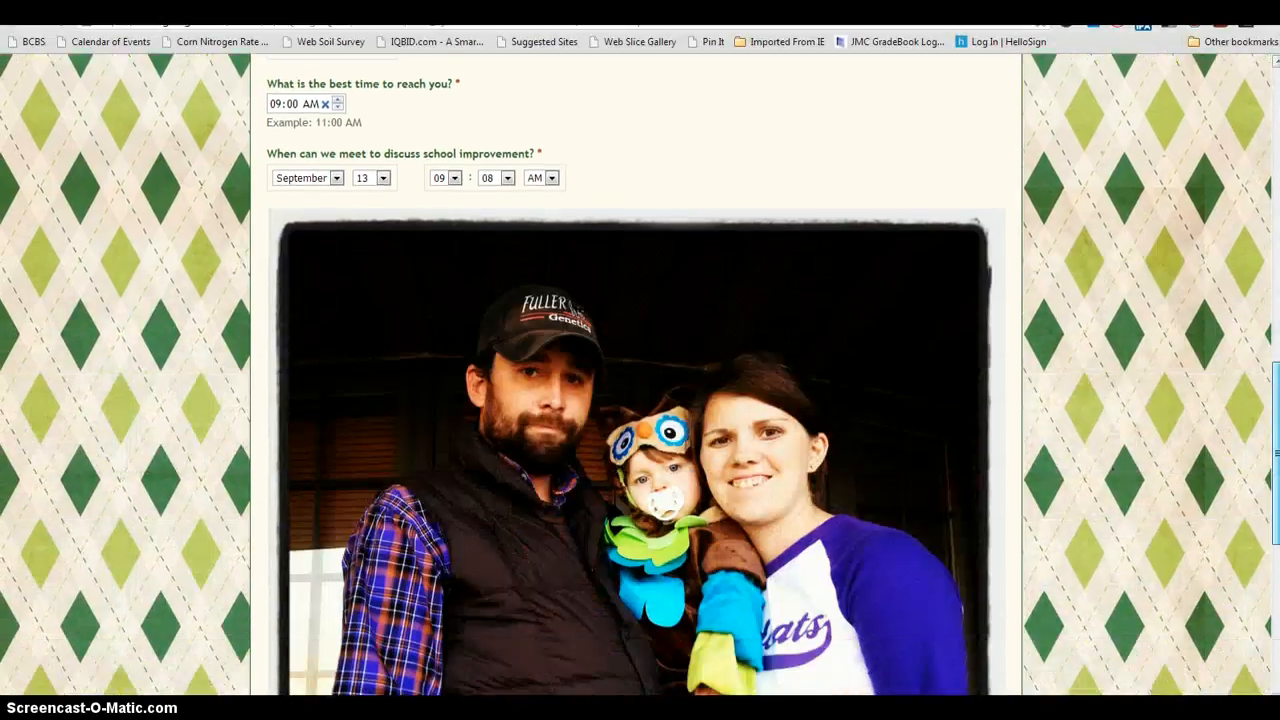
pyautogui.scroll(-5, 640, 400)
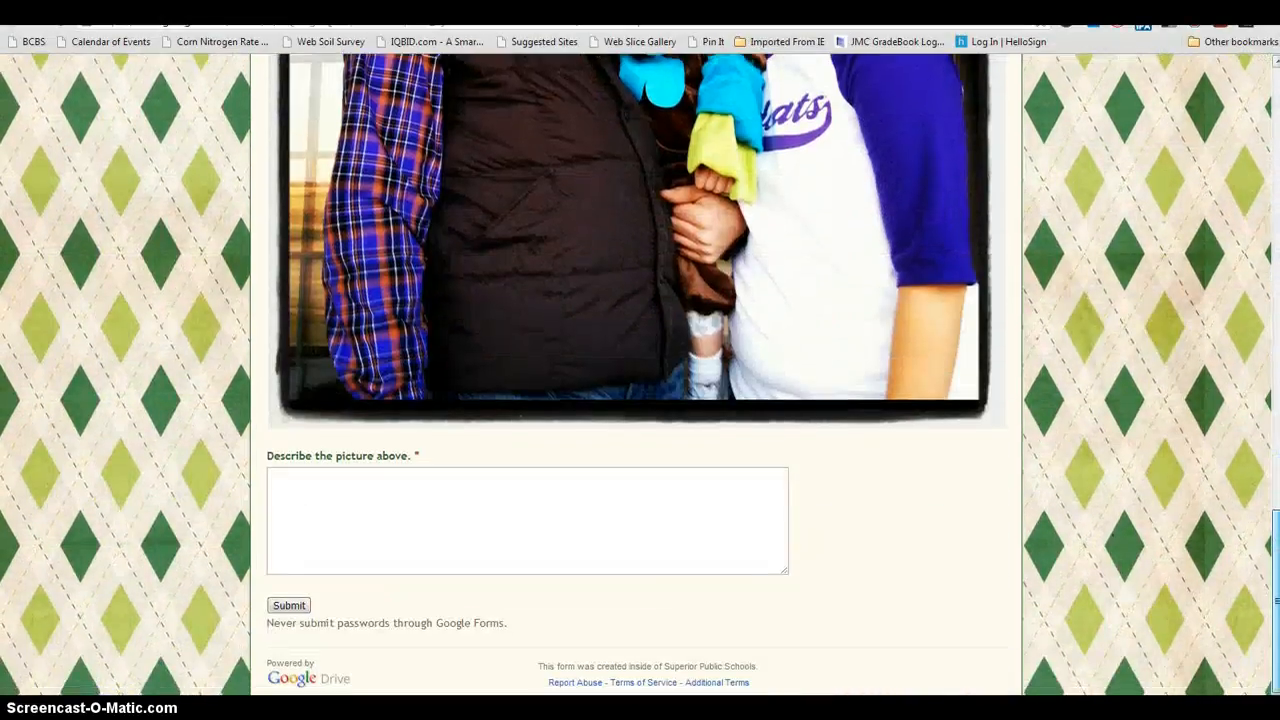
pyautogui.click(289, 607)
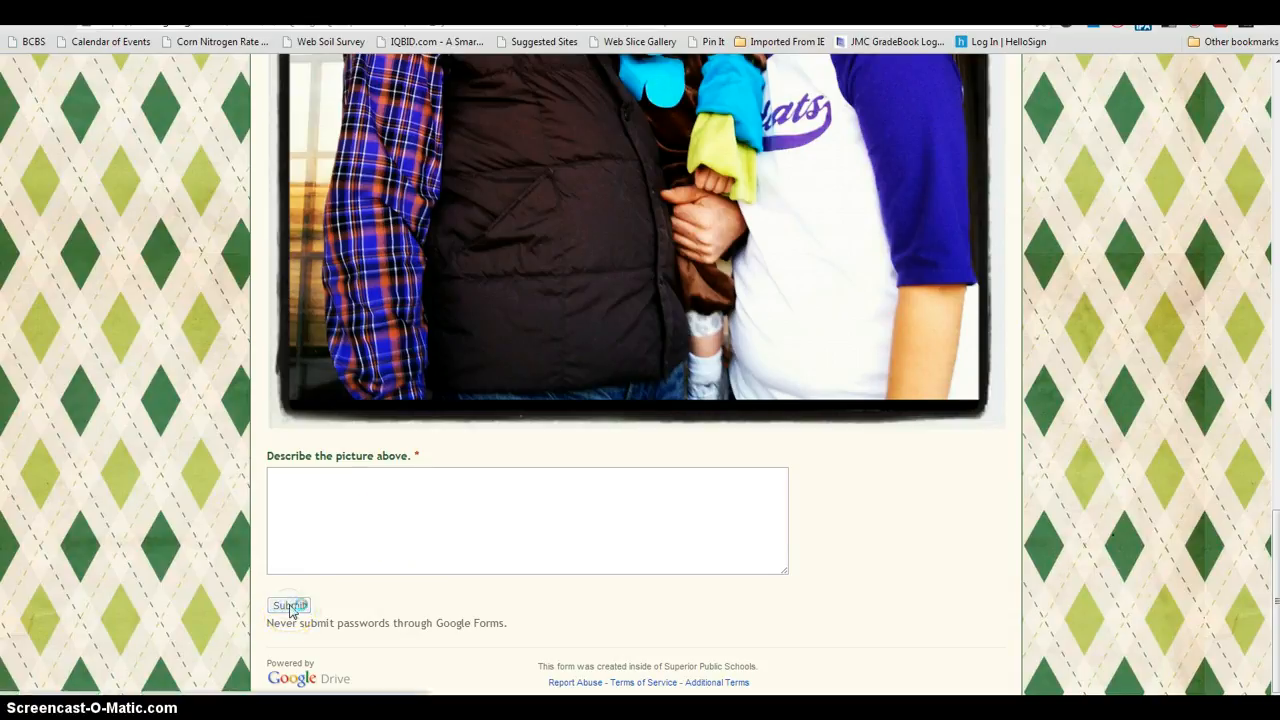